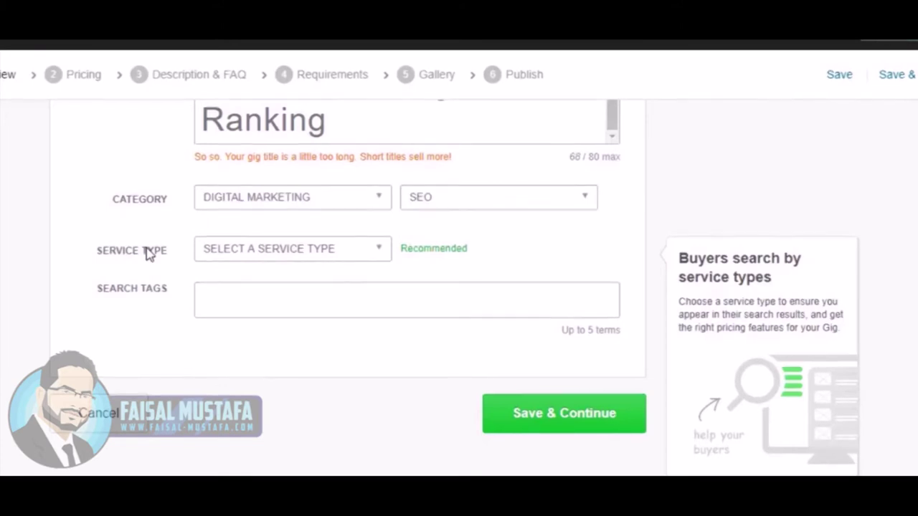
# Step: Set the gig's service type to On-Site Optimization and add the search tags Onpage, Onsite and SEO
pyautogui.click(325, 250)
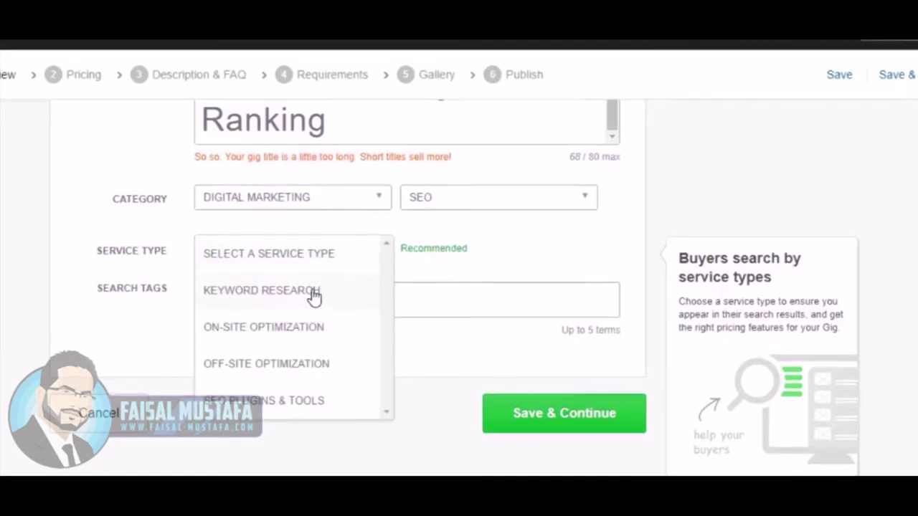
pyautogui.click(260, 334)
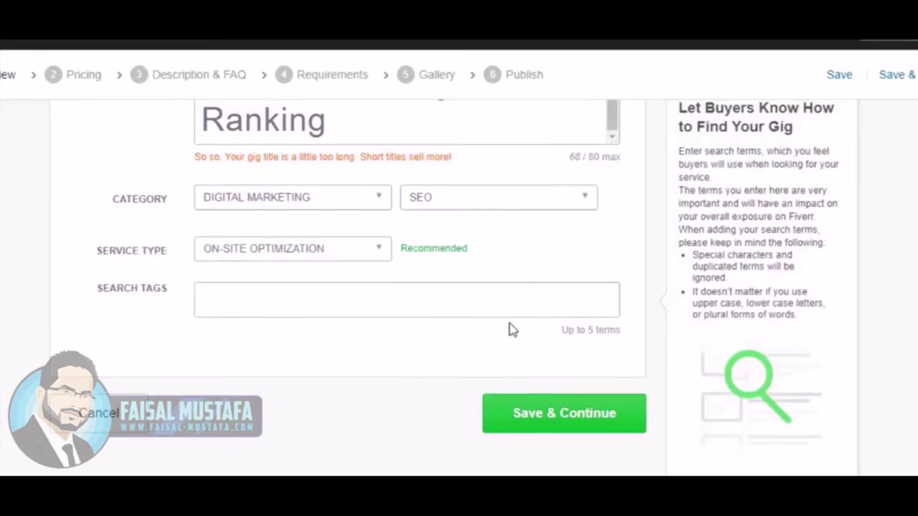
pyautogui.click(246, 299)
pyautogui.scroll(1, 286, 344)
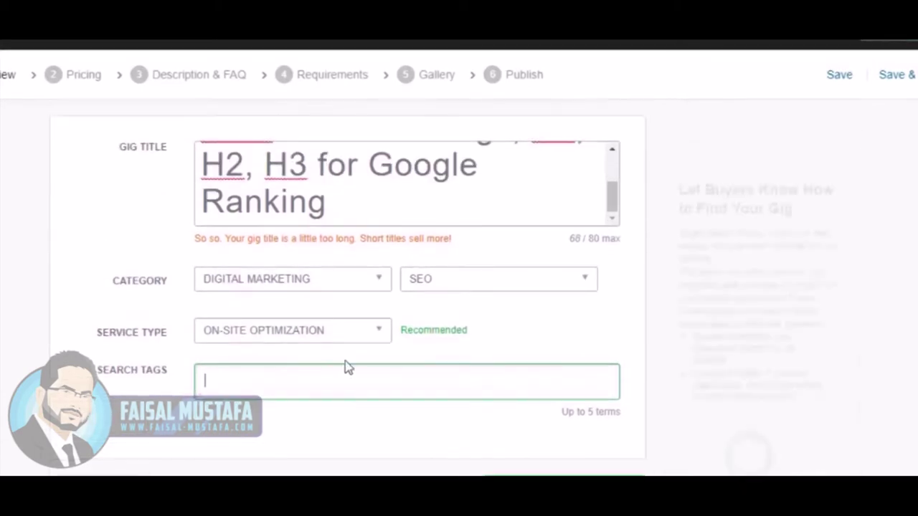
pyautogui.moveTo(440, 328)
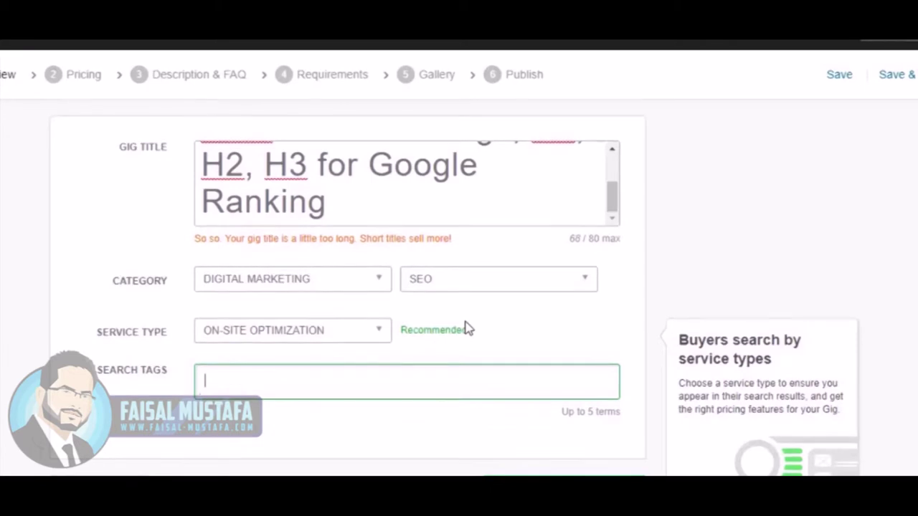
pyautogui.write('Onpage')
pyautogui.press('Return')
pyautogui.write('Onsite')
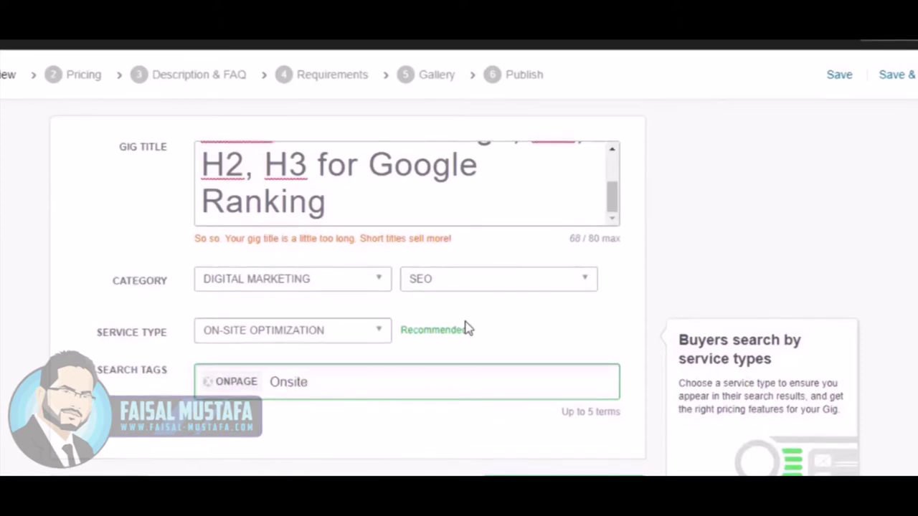
pyautogui.press('Return')
pyautogui.write('SEO')
pyautogui.press('Return')
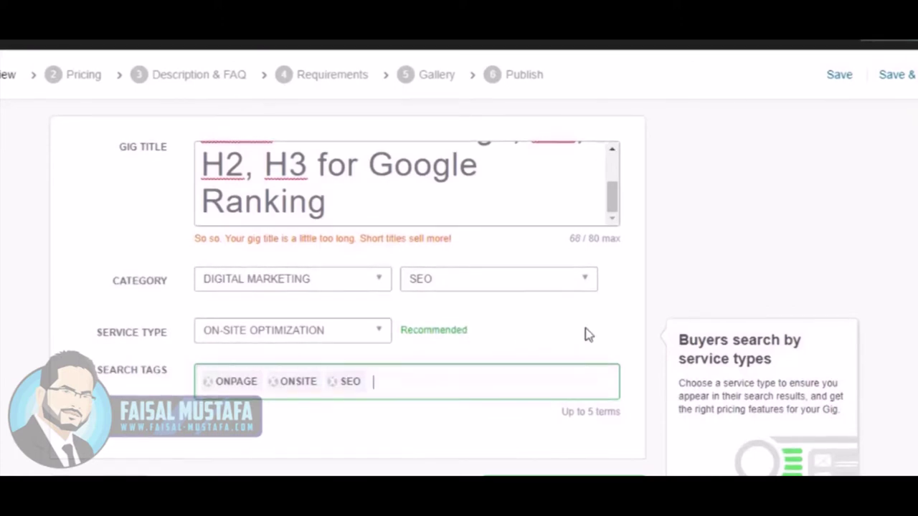
# Step: Add the search tags Wordpress and Website to the gig, and save the overview to continue to pricing
pyautogui.write('Wordpress')
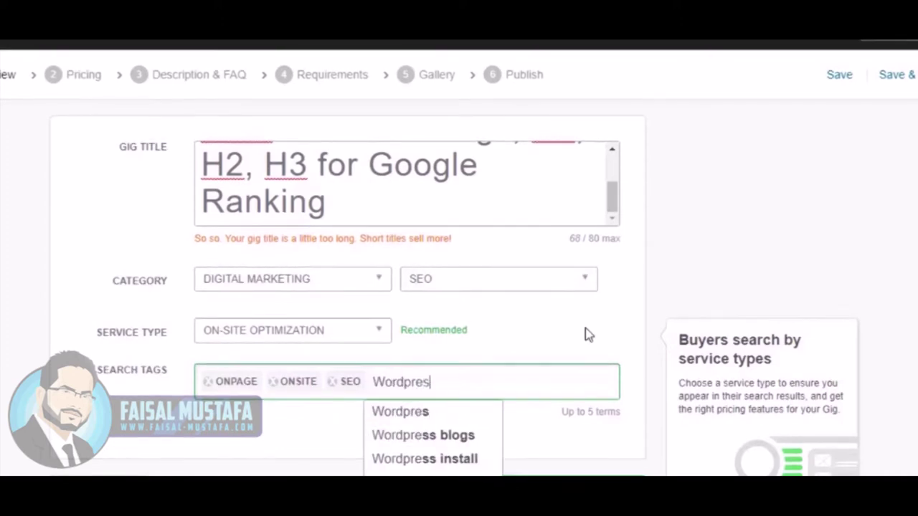
pyautogui.press('Return')
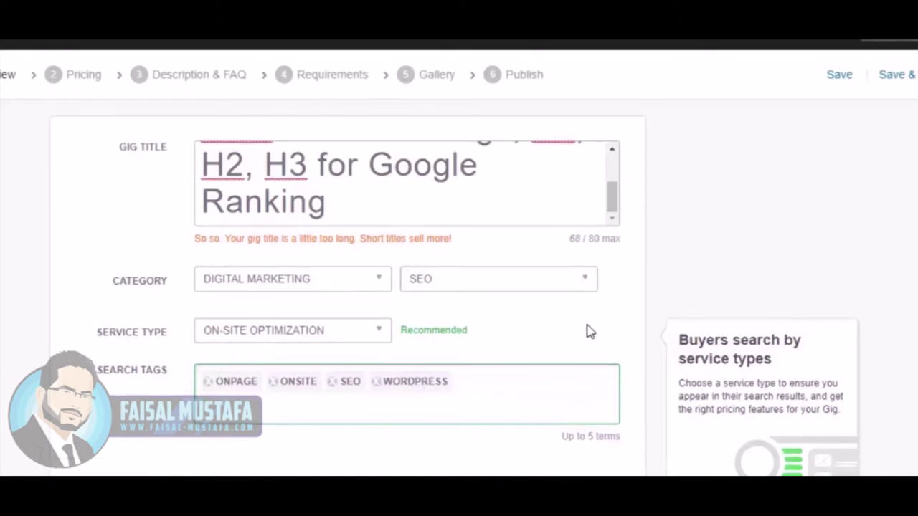
pyautogui.click(430, 201)
pyautogui.scroll(2, 431, 206)
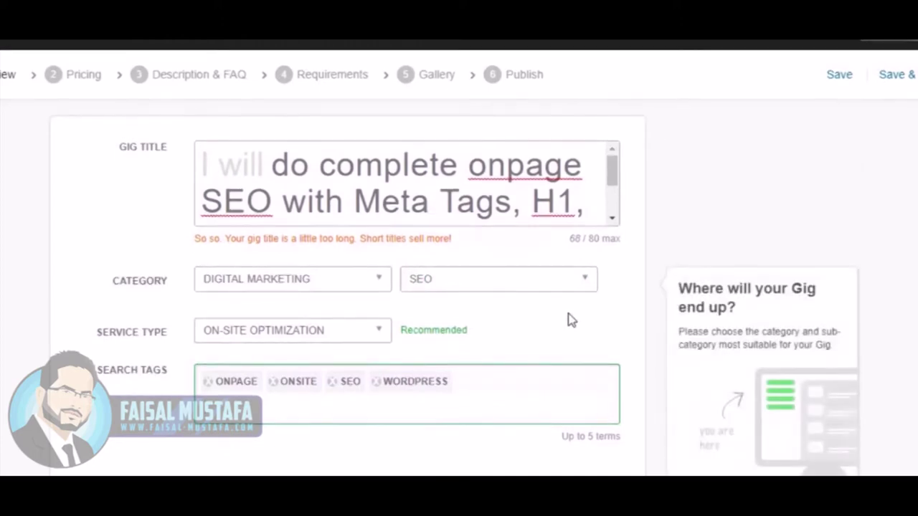
pyautogui.moveTo(492, 389)
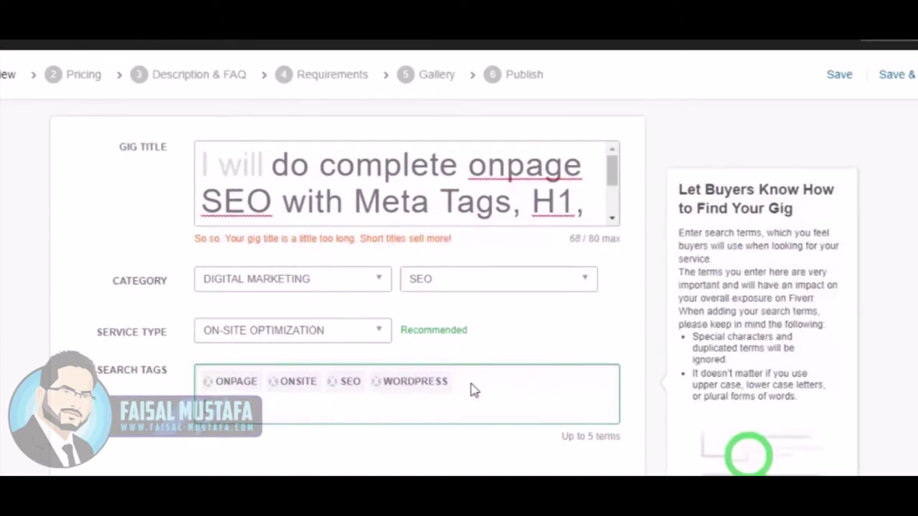
pyautogui.write('site')
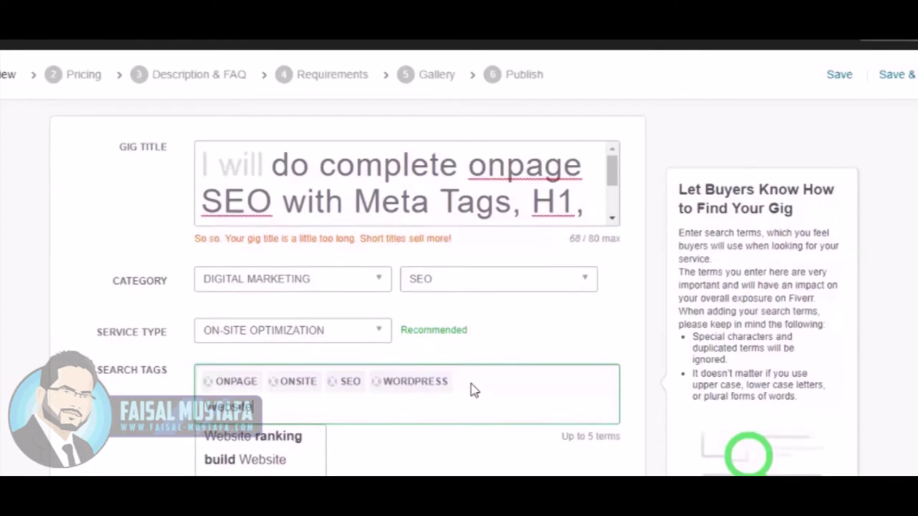
pyautogui.press('Return')
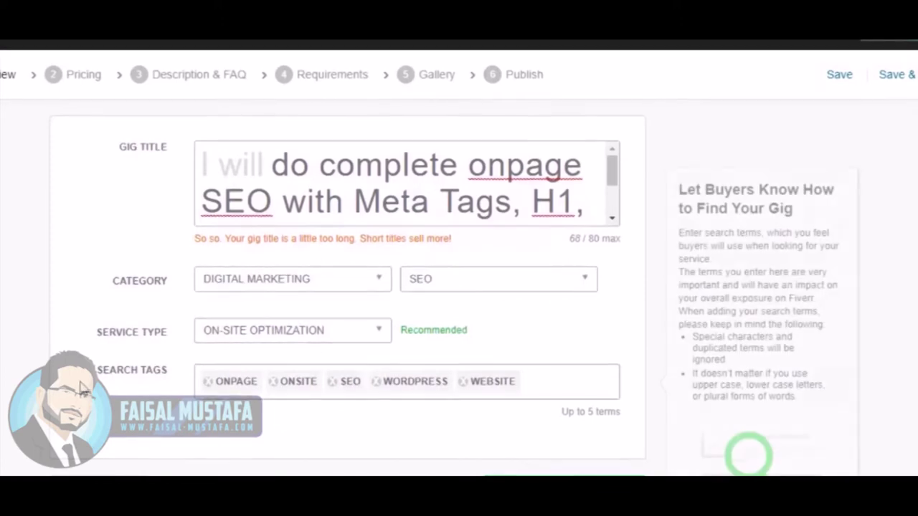
pyautogui.scroll(-2, 529, 349)
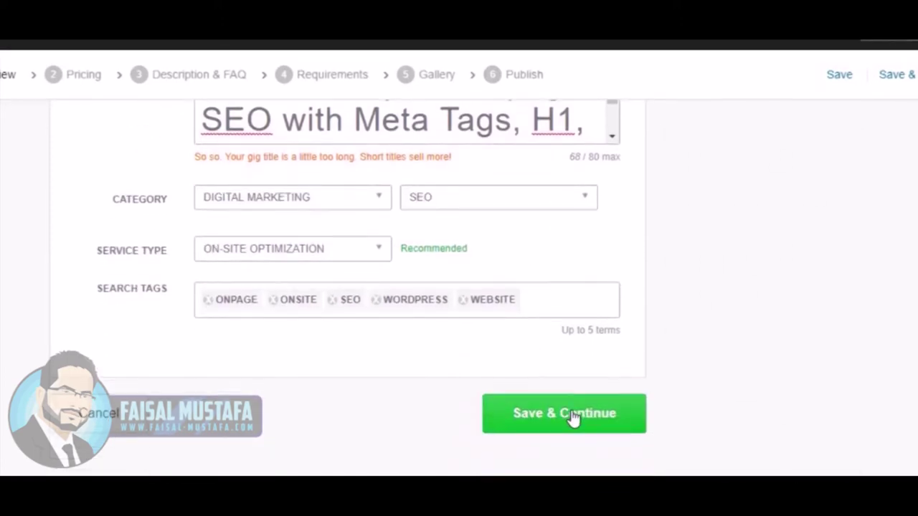
pyautogui.click(572, 419)
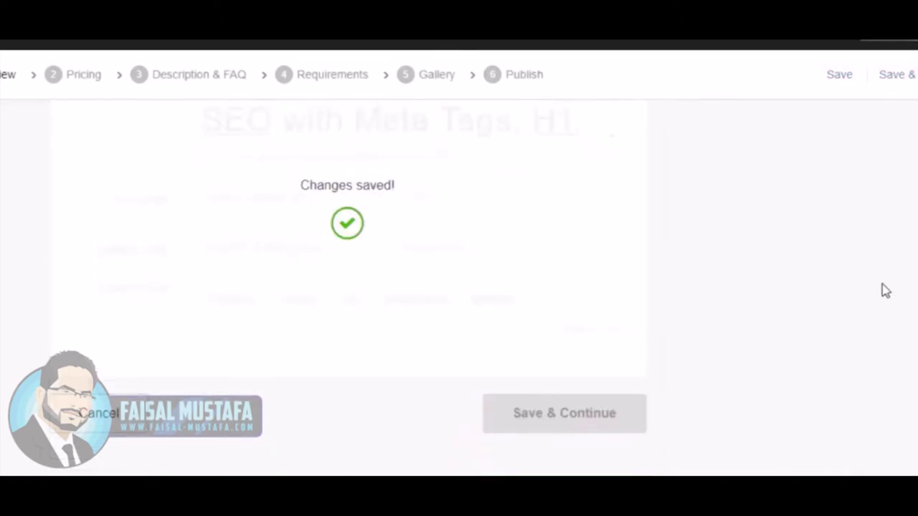
# Step: Enable the three-package option for the gig and dismiss the introductory video
pyautogui.scroll(2, 885, 285)
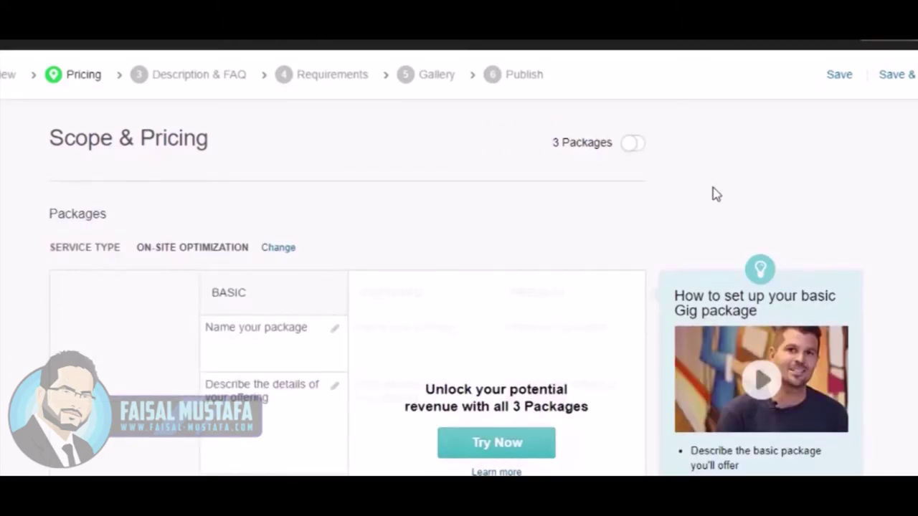
pyautogui.click(634, 145)
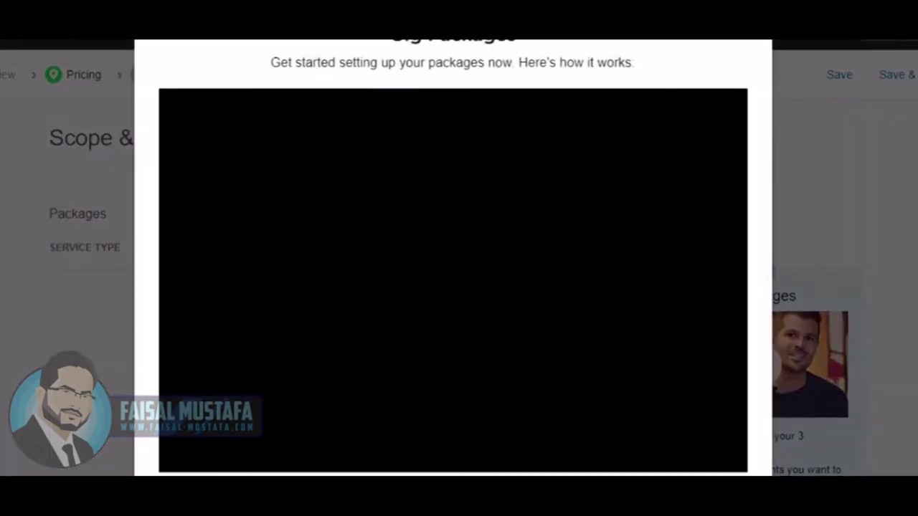
pyautogui.click(785, 221)
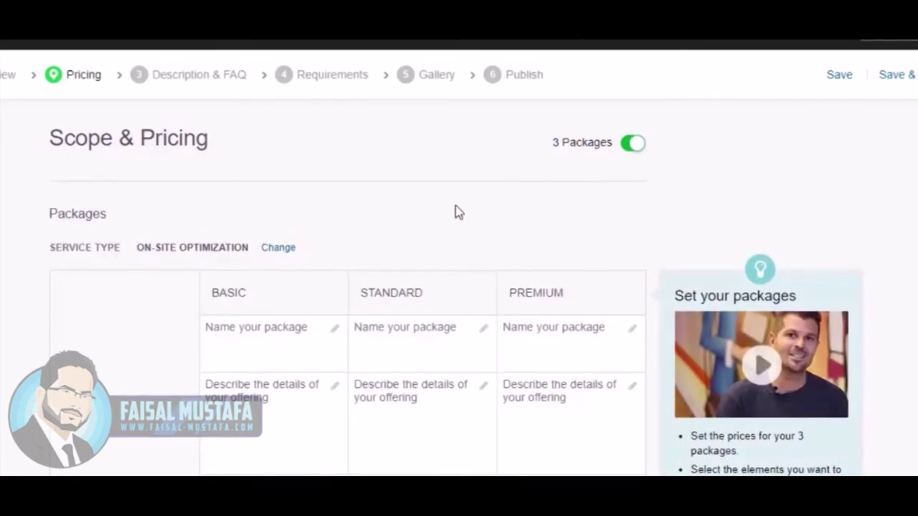
# Step: Name the three packages "Basic Onpage SEO", "Standard Onpage SEO" and "Premium Onpage SEO" in their matching tiers
pyautogui.scroll(-1, 457, 210)
pyautogui.scroll(-2, 457, 210)
pyautogui.click(244, 262)
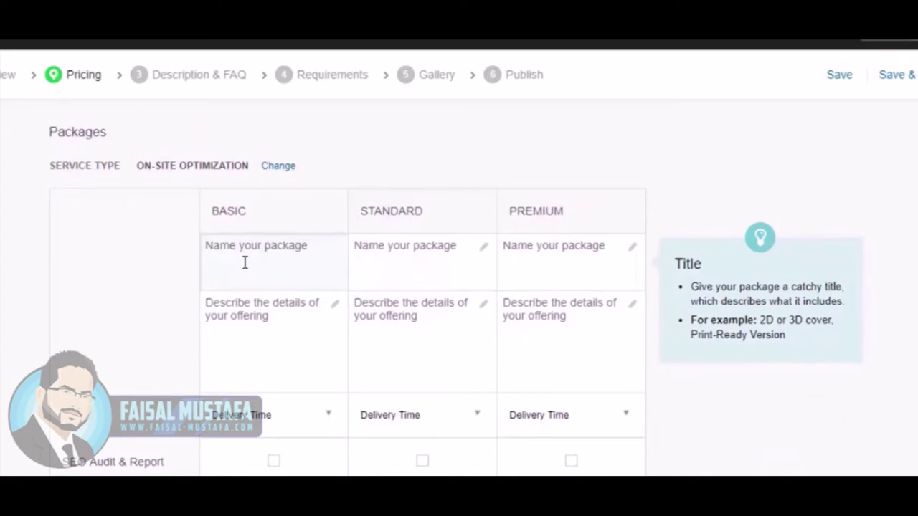
pyautogui.write('Basic')
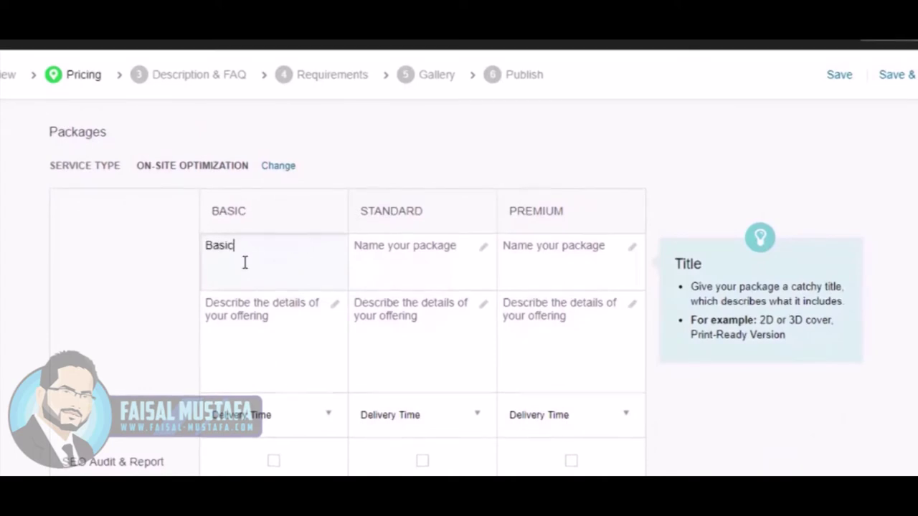
pyautogui.write(' Onpage SEO')
pyautogui.press('Tab')
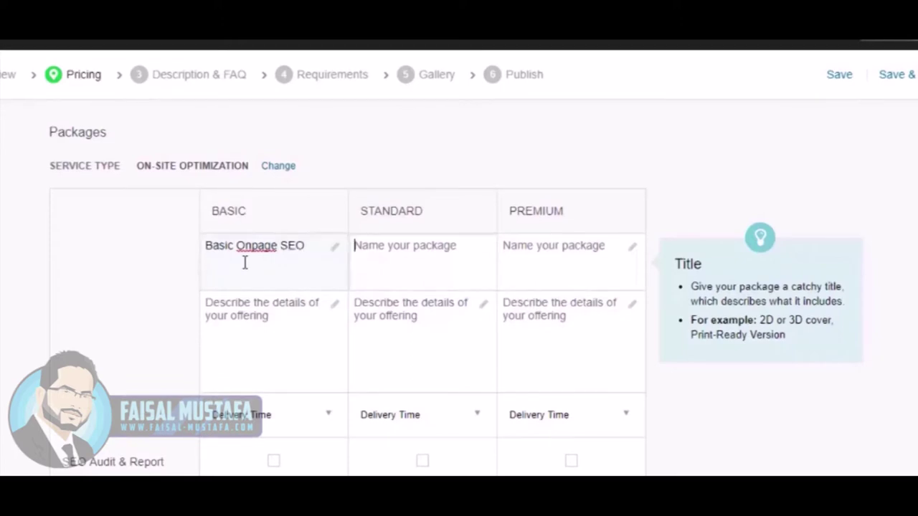
pyautogui.write('Stand')
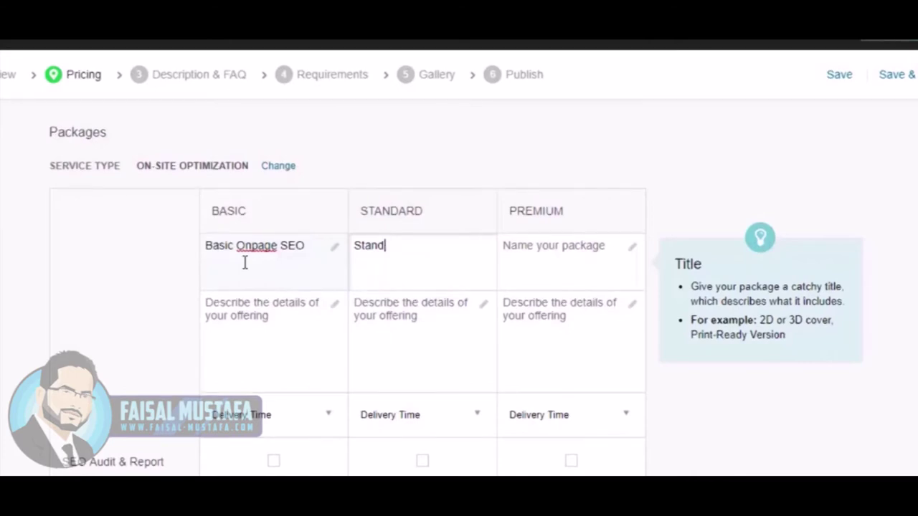
pyautogui.write('ard Onpage SEO')
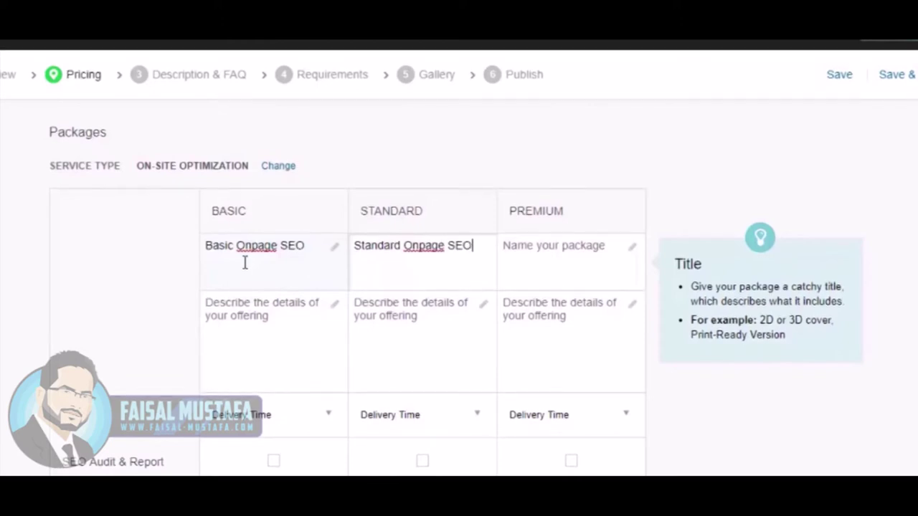
pyautogui.press('Tab')
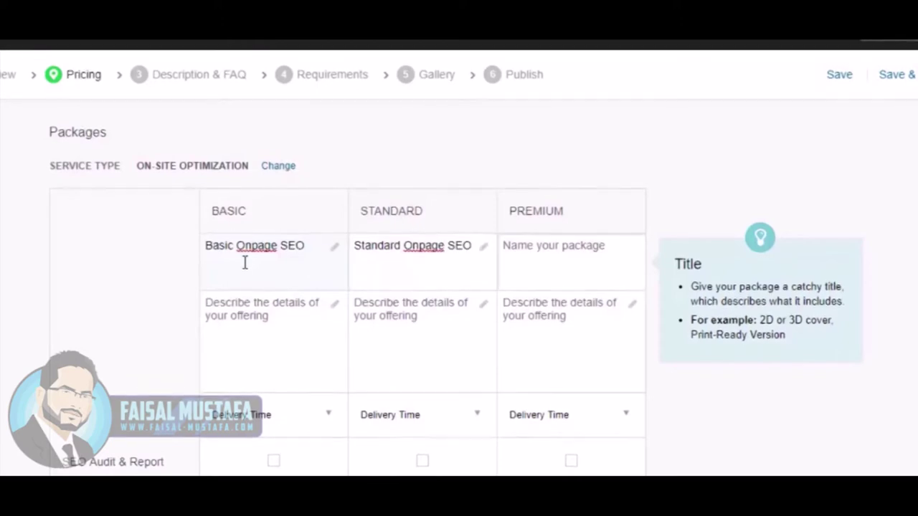
pyautogui.write('Pre')
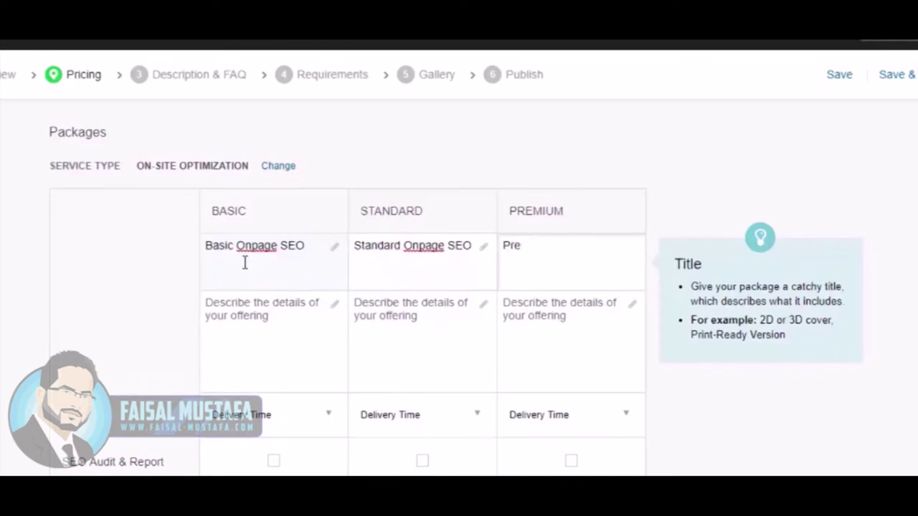
pyautogui.write('mium Onpage SEO')
# Step: Examine the package prices, page counts and descriptions in the competing on-page SEO gigs' package comparisons
pyautogui.click(231, 313)
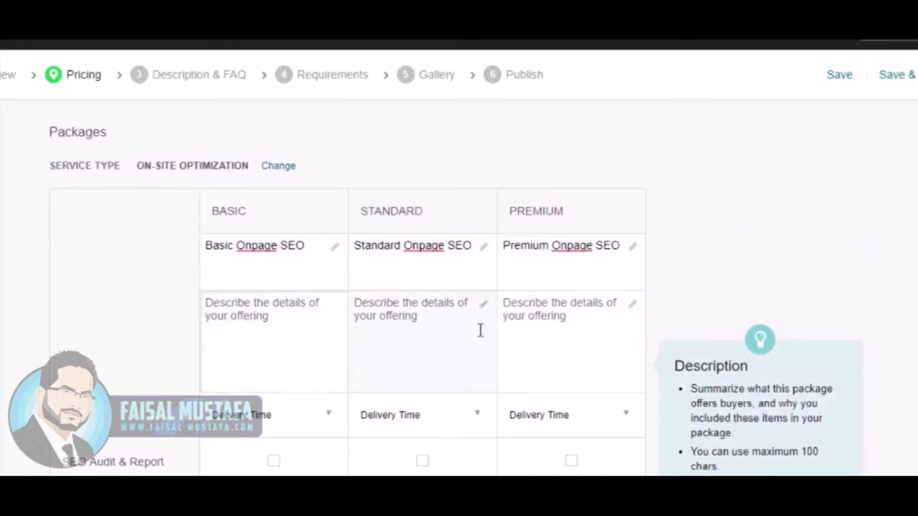
pyautogui.click(406, 316)
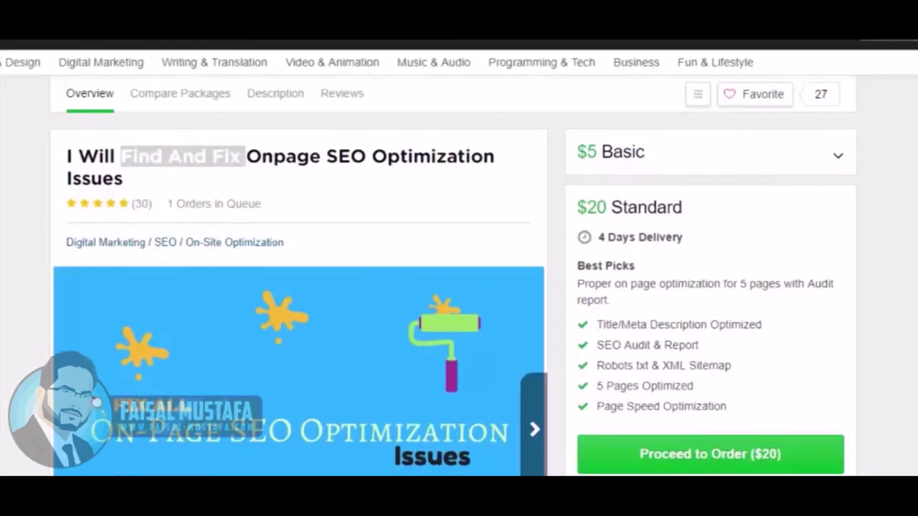
pyautogui.scroll(-5, 423, 215)
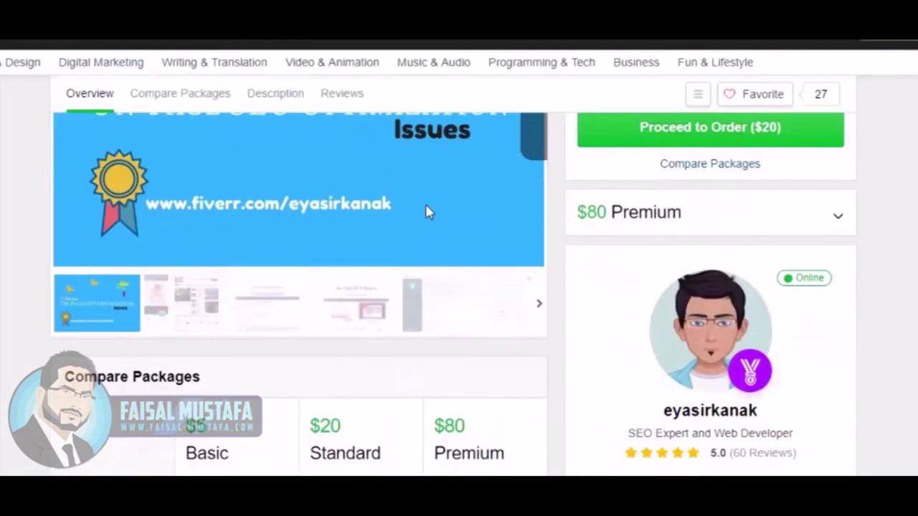
pyautogui.scroll(-4, 426, 211)
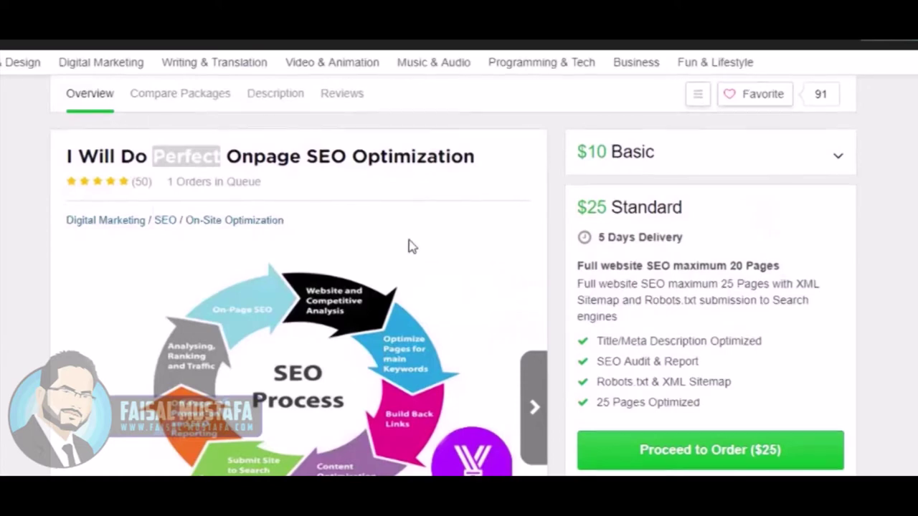
pyautogui.scroll(-5, 399, 254)
pyautogui.scroll(-1, 399, 254)
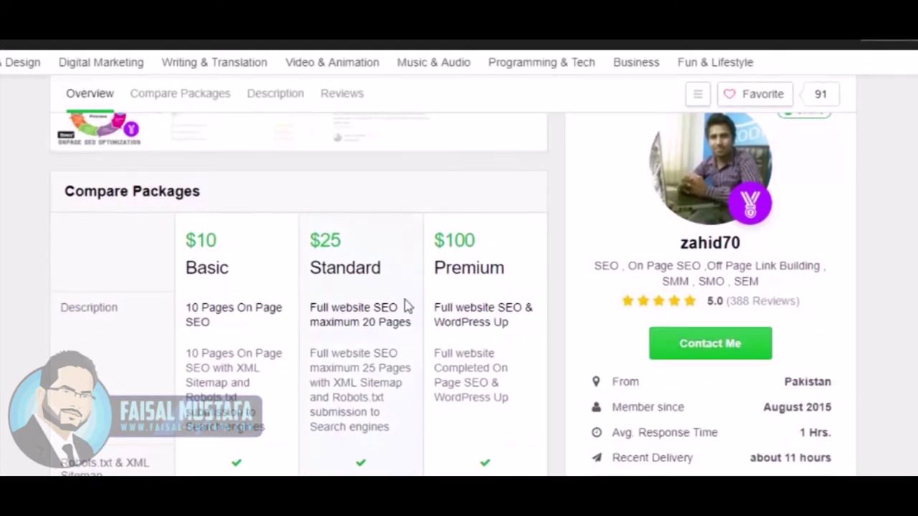
pyautogui.scroll(-1, 402, 304)
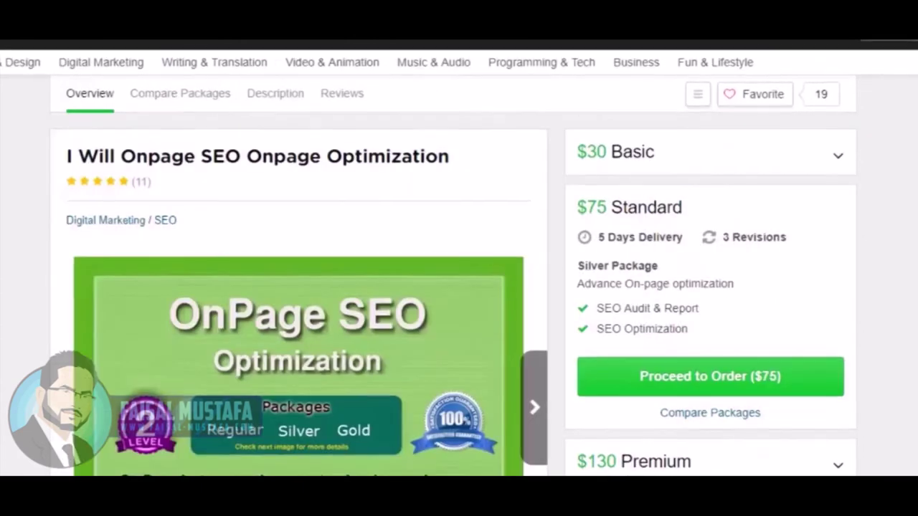
pyautogui.scroll(-10, 344, 177)
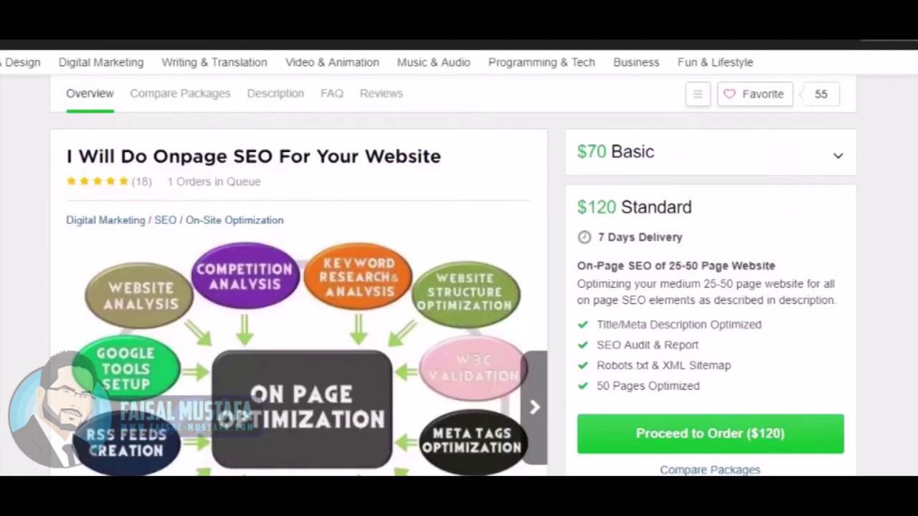
pyautogui.scroll(-6, 558, 307)
pyautogui.scroll(-1, 552, 318)
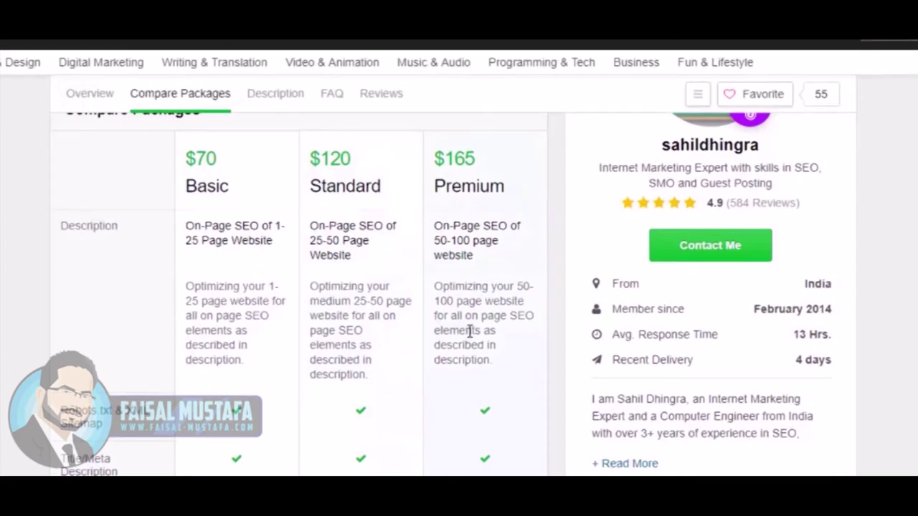
pyautogui.scroll(-8, 350, 194)
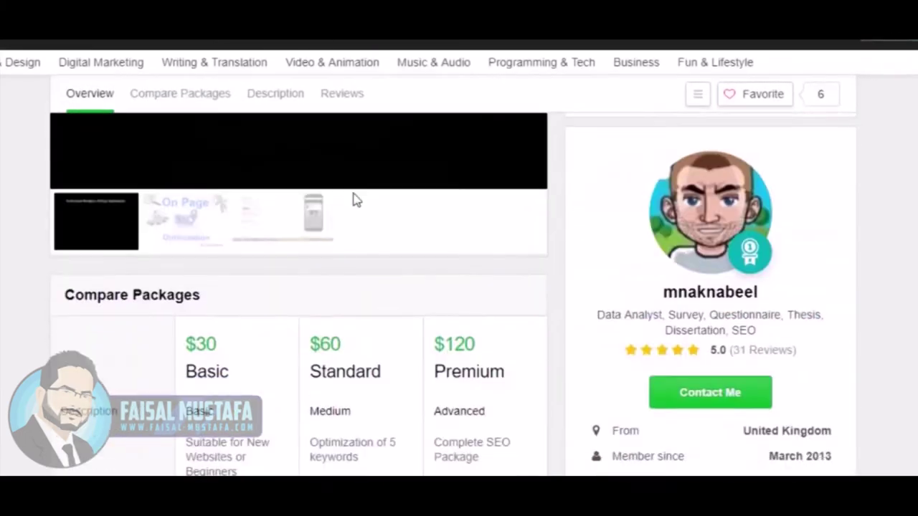
pyautogui.scroll(1, 375, 242)
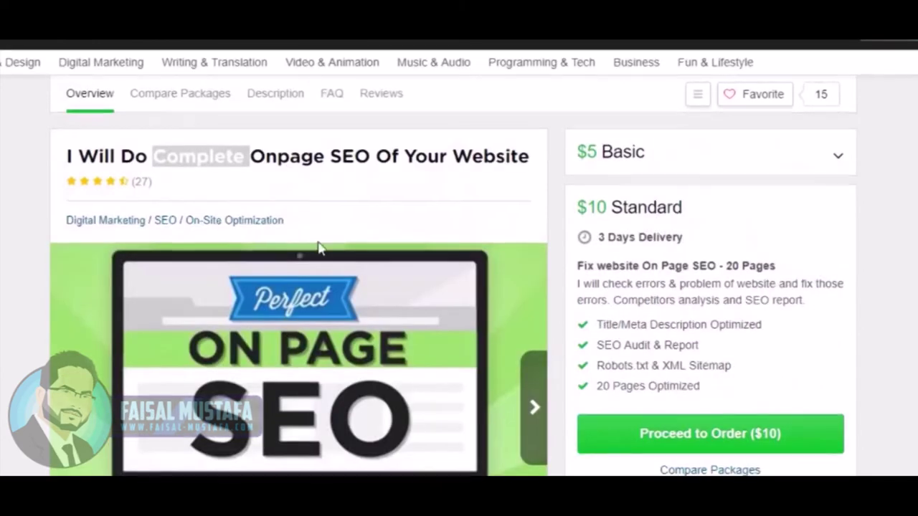
pyautogui.scroll(-10, 352, 277)
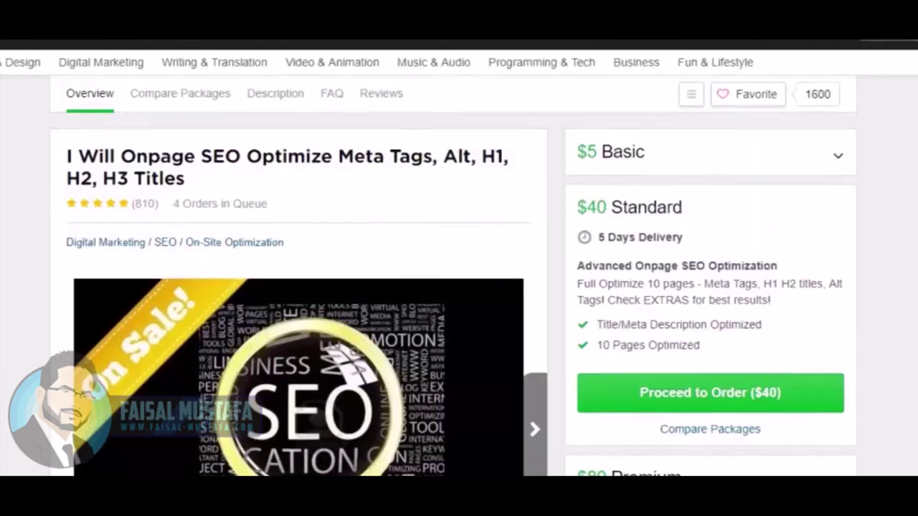
pyautogui.scroll(-10, 373, 256)
pyautogui.scroll(2, 360, 257)
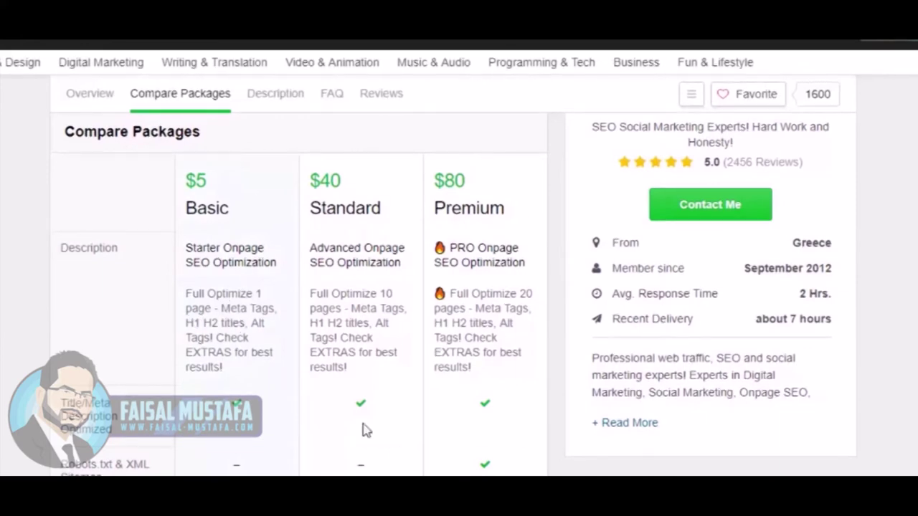
# Step: Switch to the Notepad notes and add a "Packages" heading below the gig title, followed by the line "Basic - 3 Pages"
pyautogui.hotkey('alt', 'Tab')
pyautogui.click(595, 377)
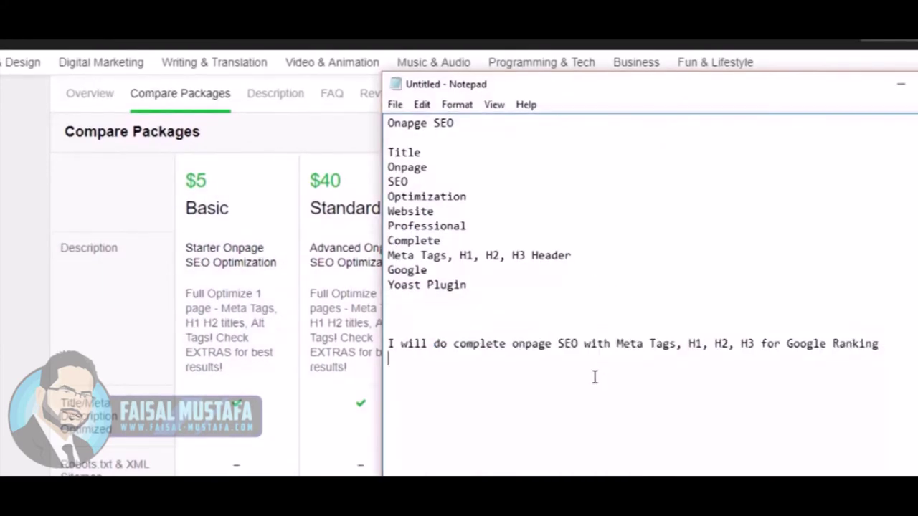
pyautogui.write('Packages')
pyautogui.press('Return')
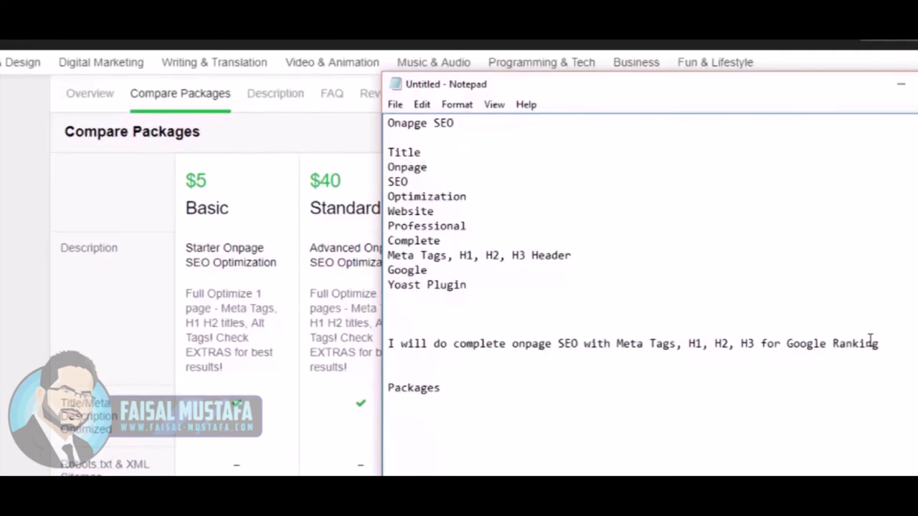
pyautogui.write('Basic - 3 Pa')
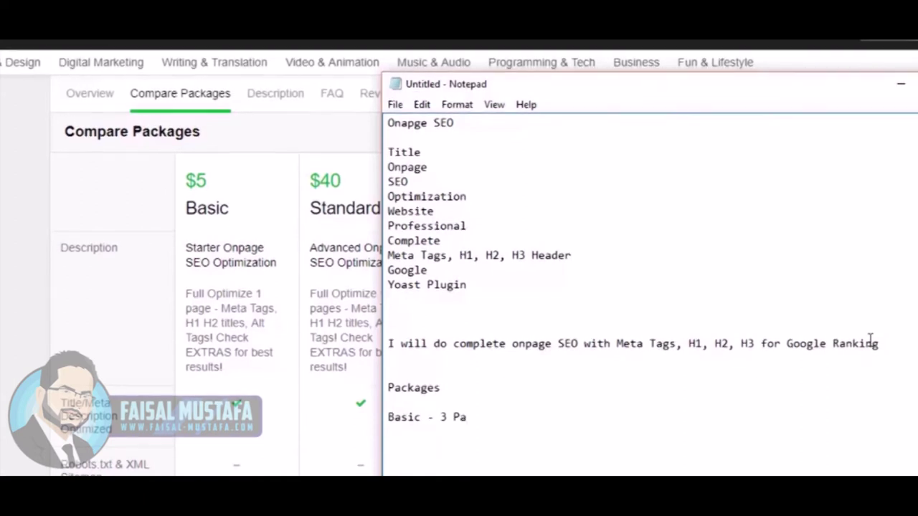
pyautogui.write('ges')
pyautogui.press('Return')
pyautogui.press('Return')
# Step: Add the lines "Standard - 7 Pages -" and "Premium - 15 Pages -" to the notes, ending the Basic line with a dash too
pyautogui.write('Standard - ')
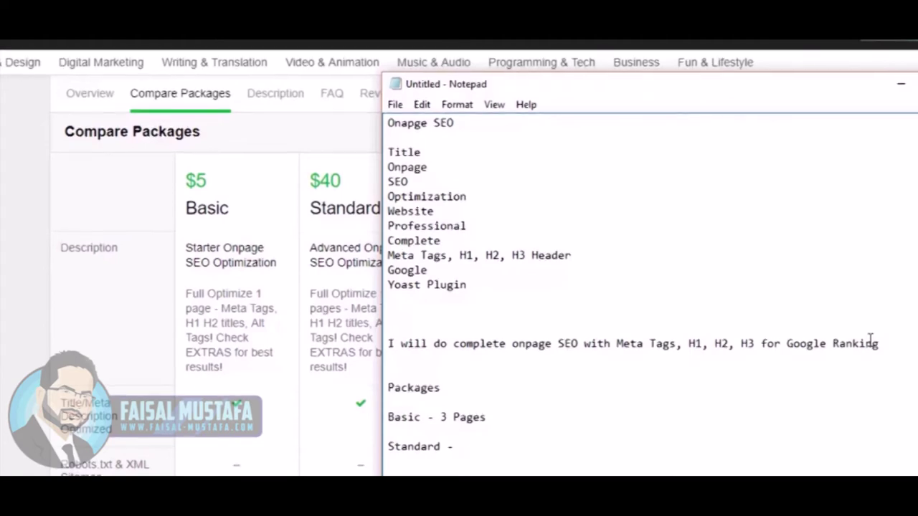
pyautogui.write('7 ')
pyautogui.write('Pages  ')
pyautogui.write('Premium ')
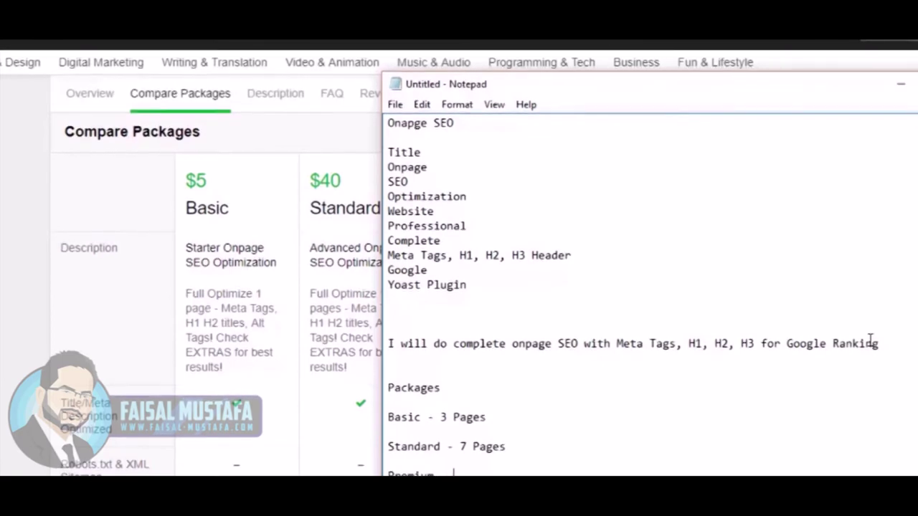
pyautogui.write('- 15 Pages -')
pyautogui.click(497, 417)
pyautogui.write('-')
pyautogui.click(531, 454)
pyautogui.write('-')
# Step: Complete the Basic package line in the notes with "Meta Tag, Headers, Meta Description"
pyautogui.write('Ta')
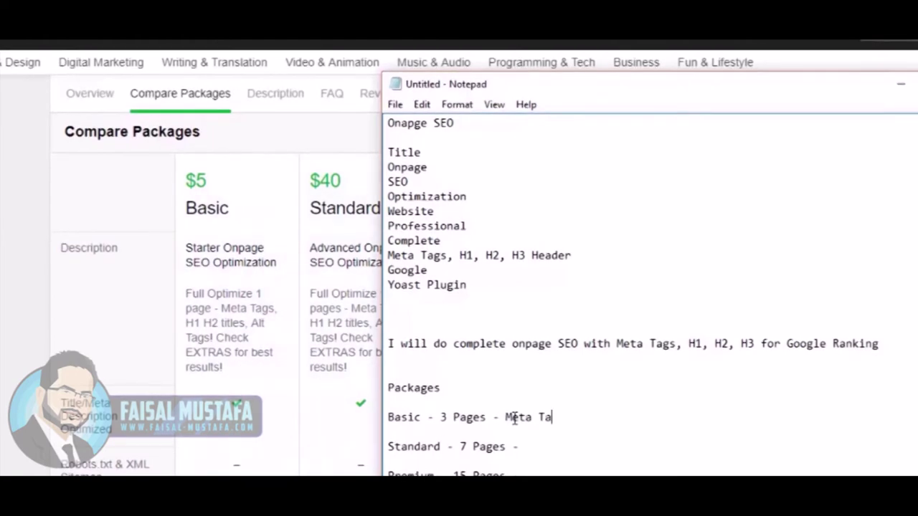
pyautogui.write('g, Headers,')
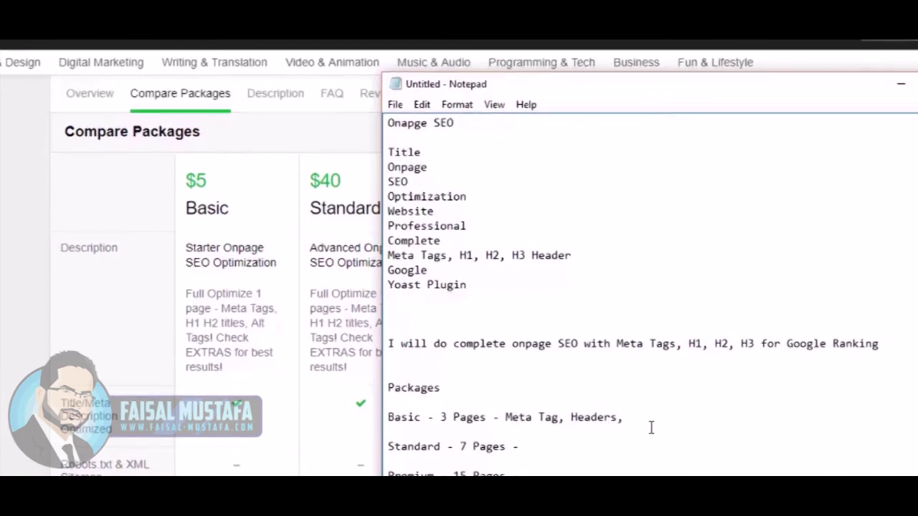
pyautogui.write(' Meta De')
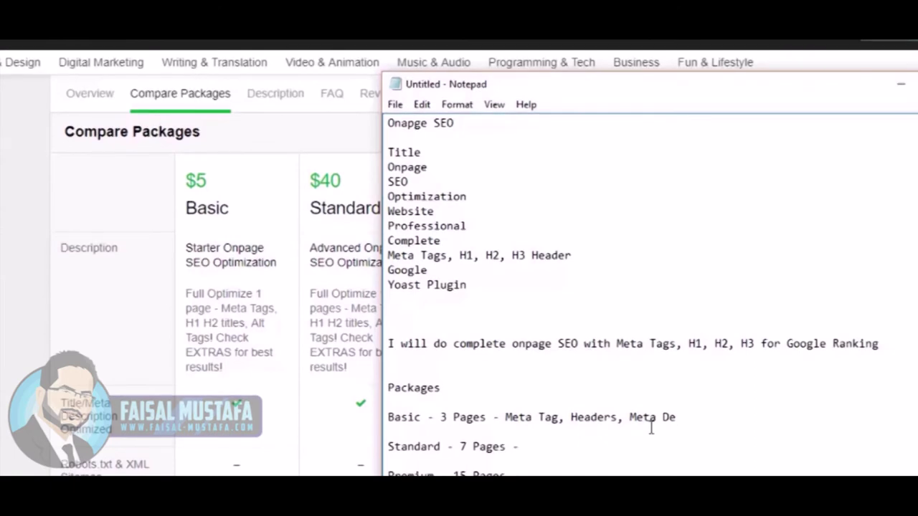
pyautogui.write('scription')
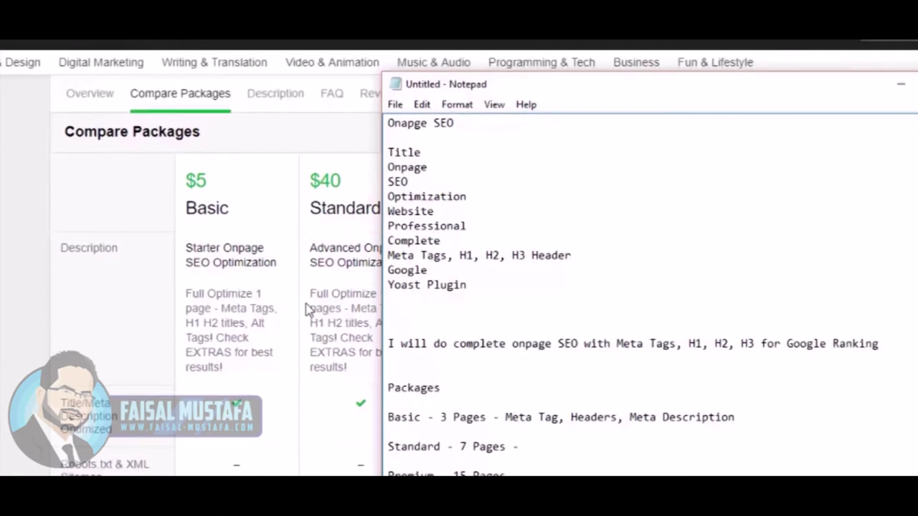
# Step: Examine the descriptions, package offers and extras of further competing gigs for features to include in the higher packages
pyautogui.moveTo(541, 86); pyautogui.dragTo(634, 73)
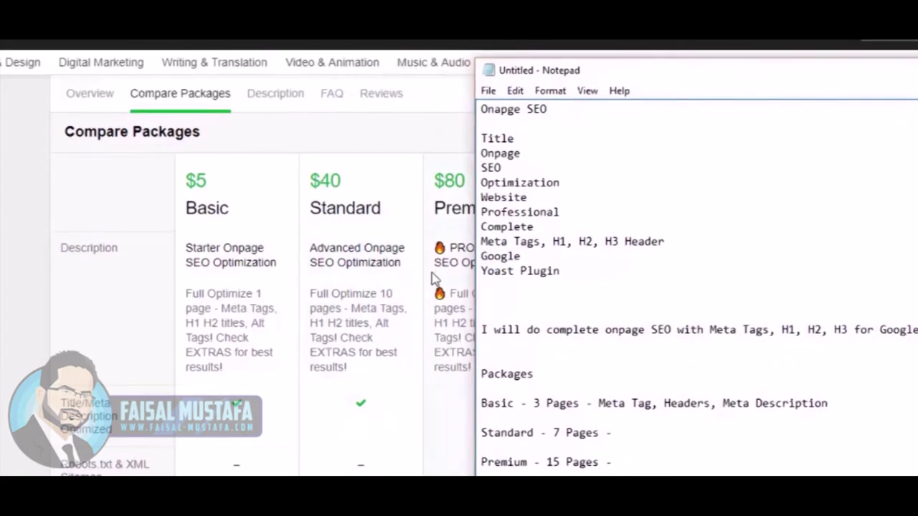
pyautogui.scroll(-5, 379, 338)
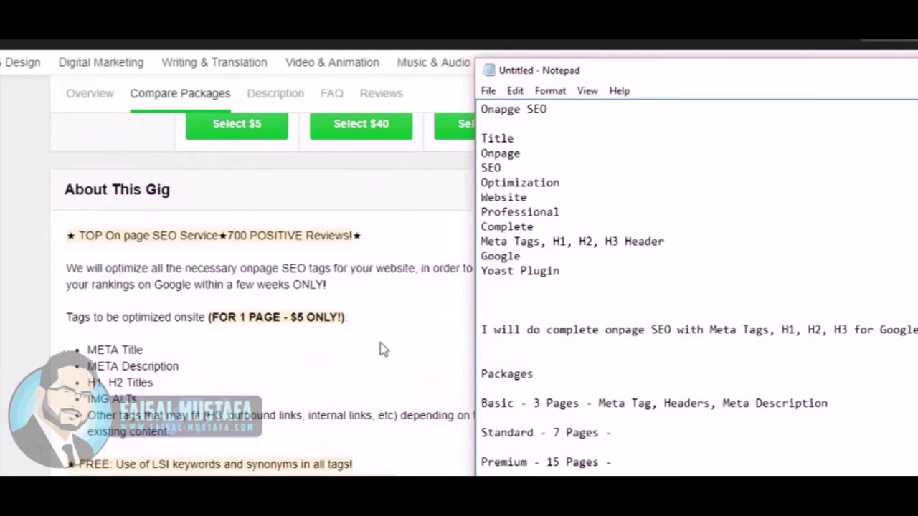
pyautogui.scroll(-3, 400, 349)
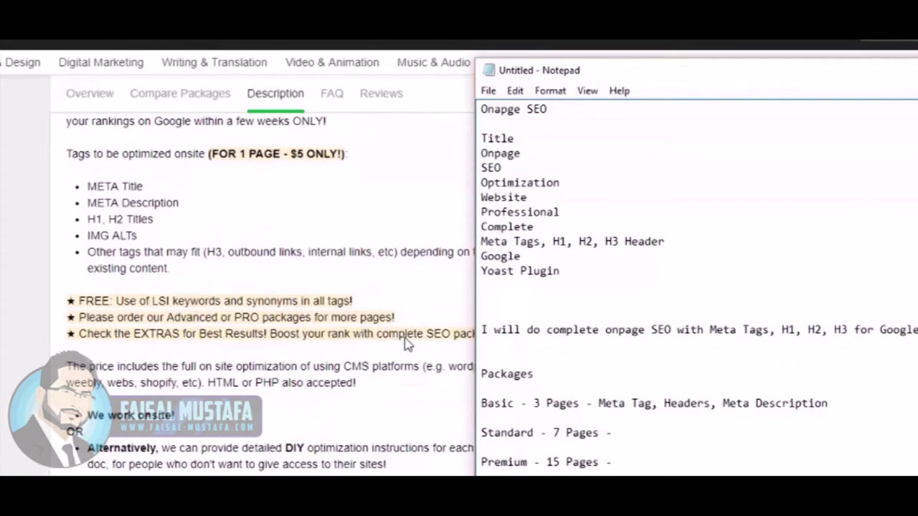
pyautogui.scroll(-3, 400, 348)
pyautogui.scroll(8, 409, 320)
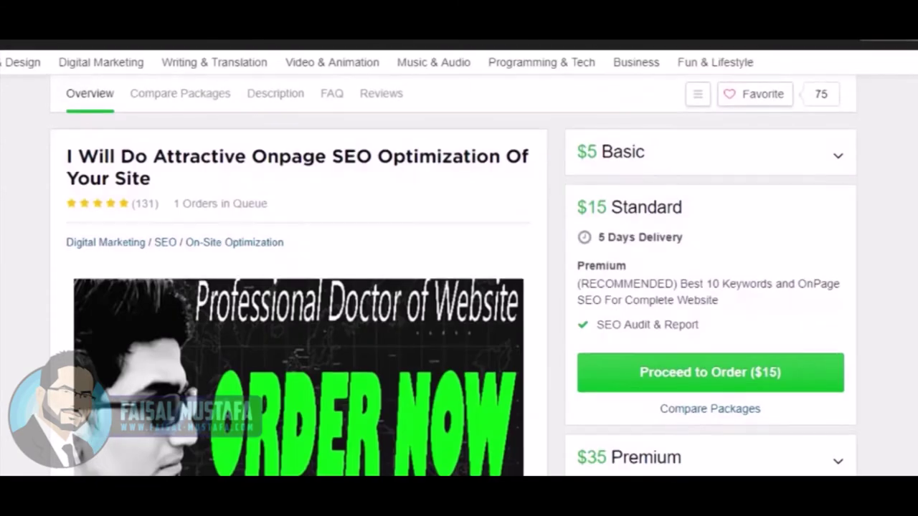
pyautogui.scroll(-5, 397, 188)
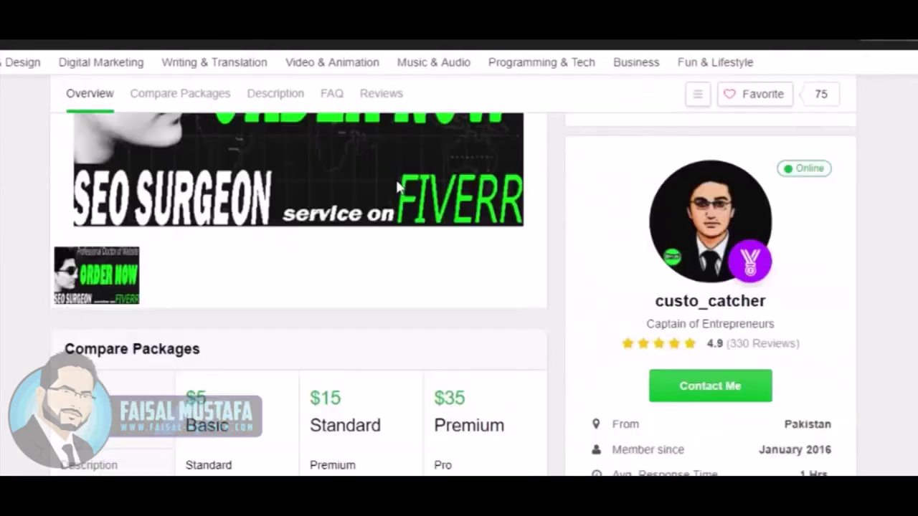
pyautogui.scroll(-1, 400, 188)
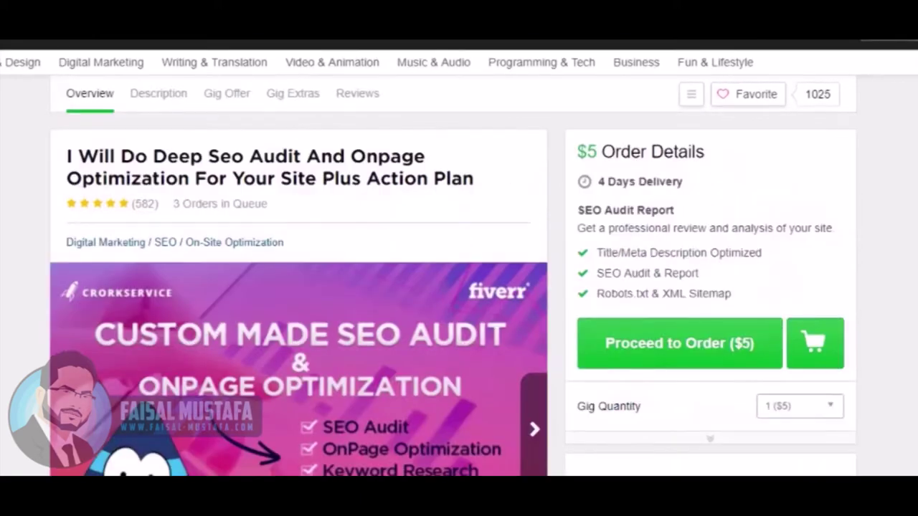
pyautogui.scroll(-5, 265, 321)
pyautogui.scroll(5, 266, 322)
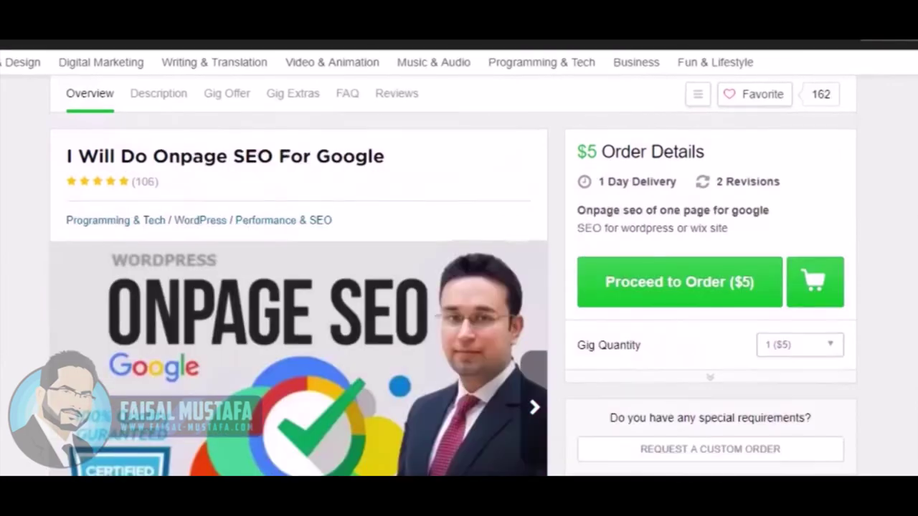
pyautogui.scroll(-8, 375, 198)
pyautogui.scroll(4, 404, 287)
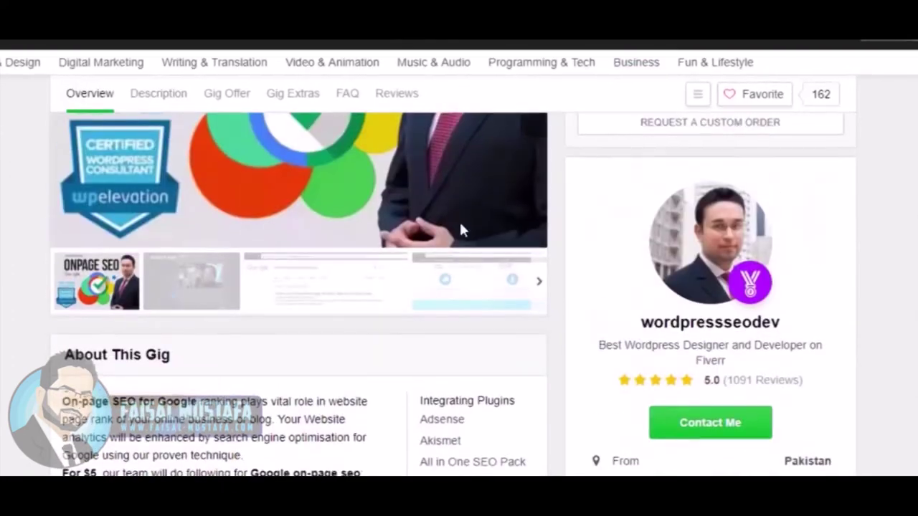
pyautogui.scroll(-3, 552, 265)
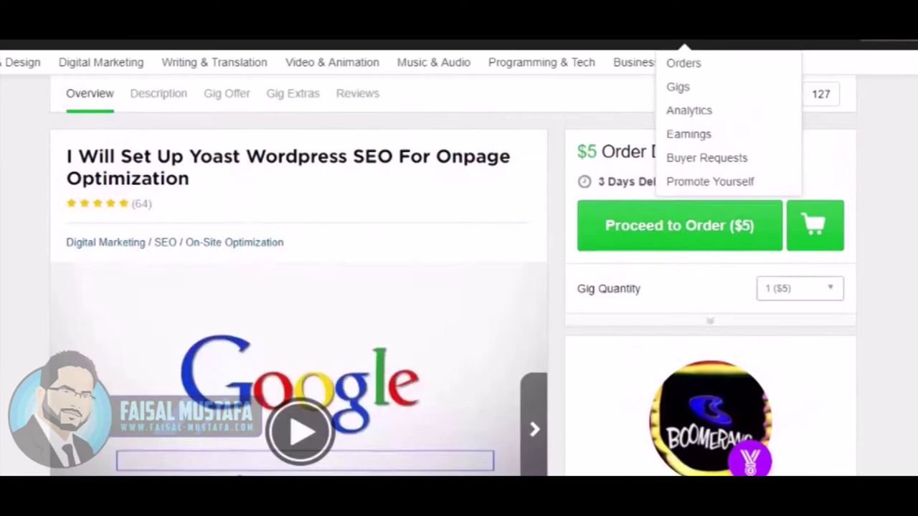
pyautogui.scroll(-10, 467, 160)
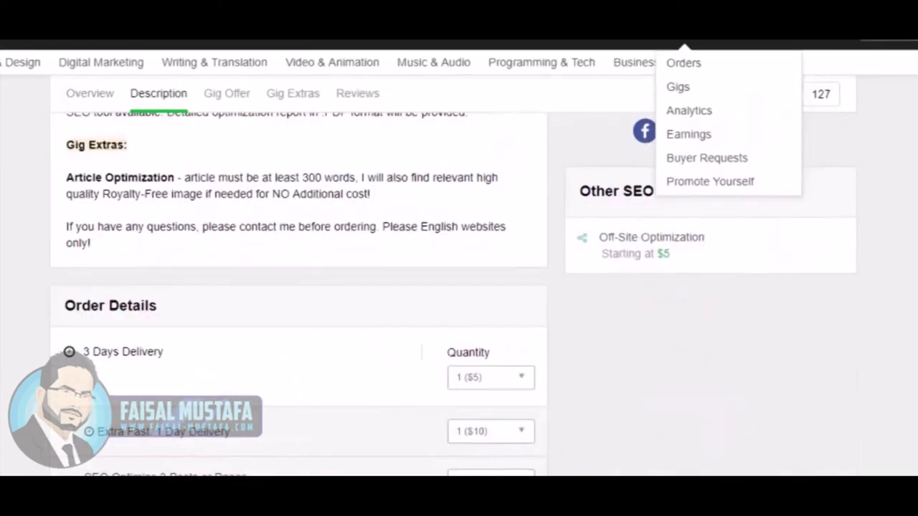
# Step: Copy the Basic line's feature list to the Standard and Premium lines in Notepad, and append "+ Yoast" to the Premium line
pyautogui.hotkey('alt', 'Tab')
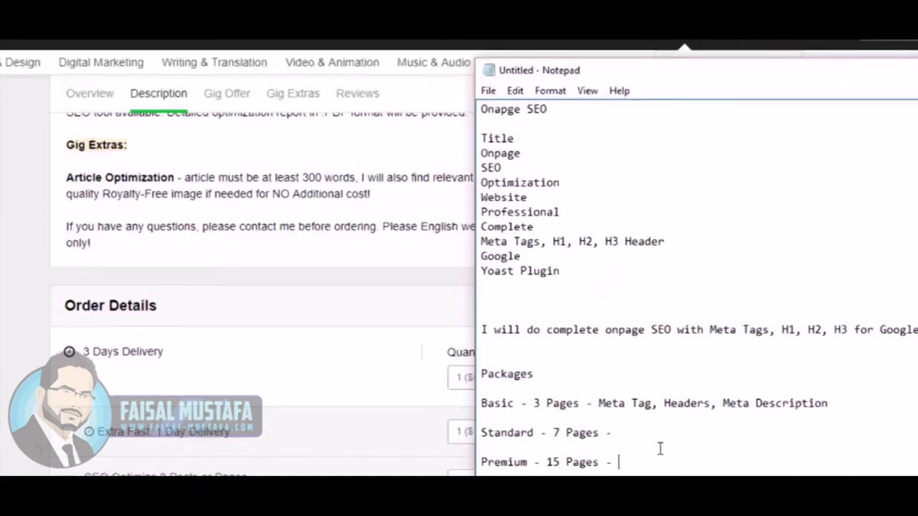
pyautogui.moveTo(599, 404); pyautogui.dragTo(828, 403)
pyautogui.hotkey('ctrl', 'c')
pyautogui.click(645, 434)
pyautogui.hotkey('ctrl', 'v')
pyautogui.click(636, 463)
pyautogui.hotkey('ctrl', 'v')
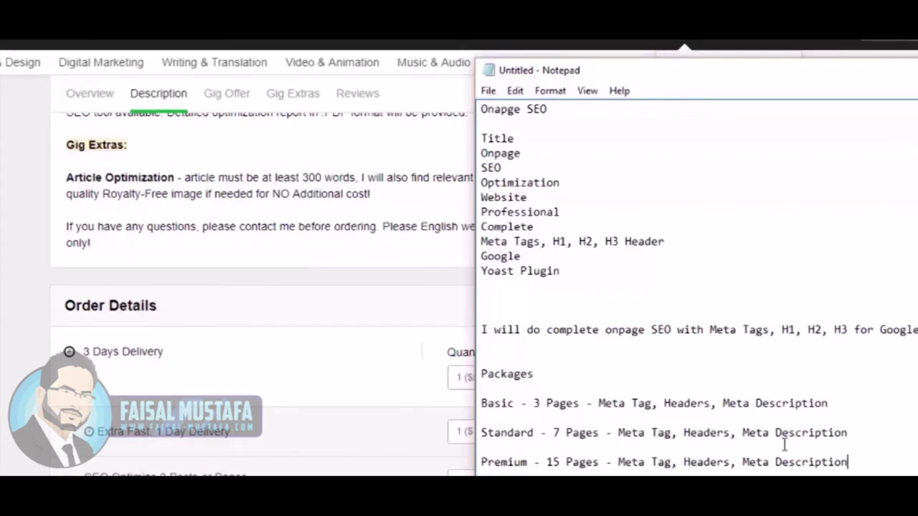
pyautogui.write('+ Yoast')
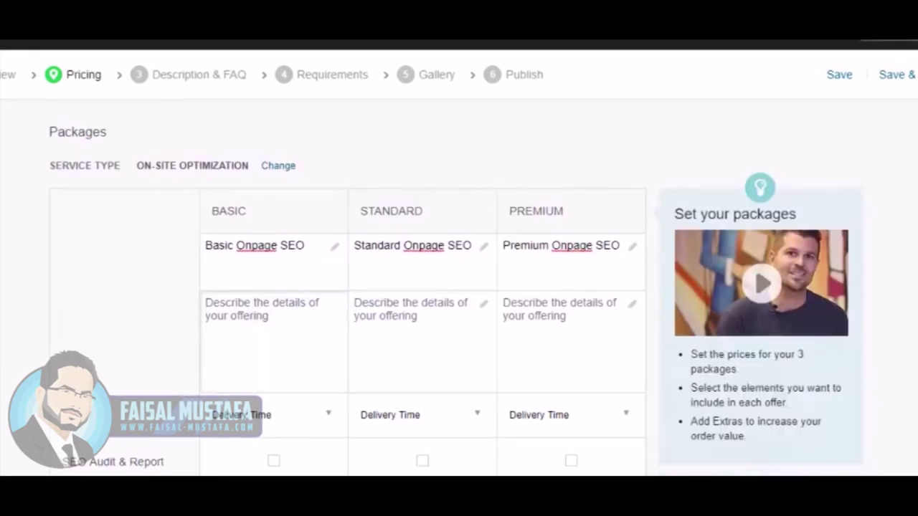
pyautogui.hotkey('alt', 'Tab')
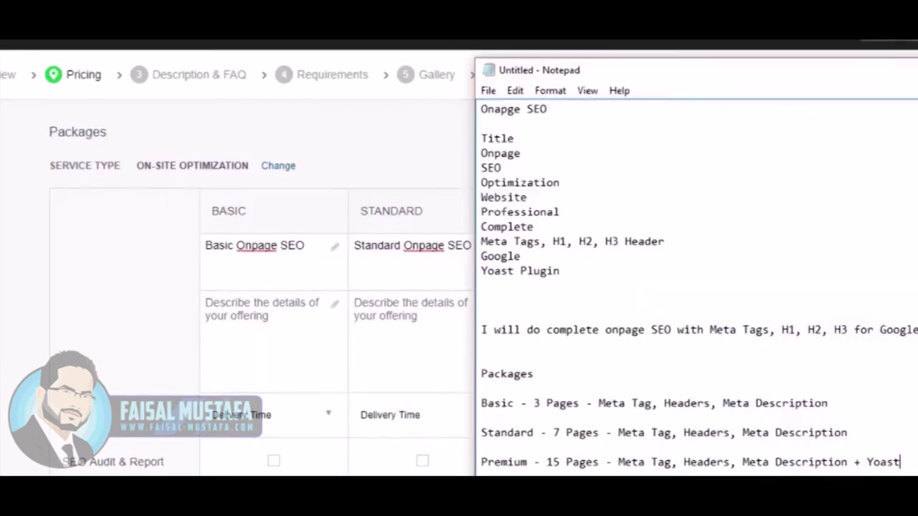
# Step: Switch to the Fiverr gig form and start the Basic package description with "Upto 3 Pages, Meta Tag & Description,"
pyautogui.hotkey('alt', 'Tab')
pyautogui.click(237, 309)
pyautogui.write('Upt')
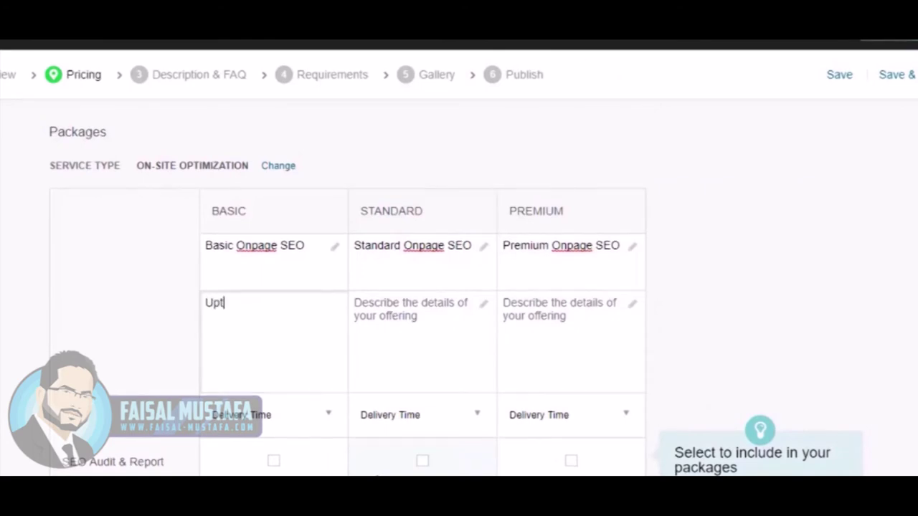
pyautogui.write('o 3 Pages,')
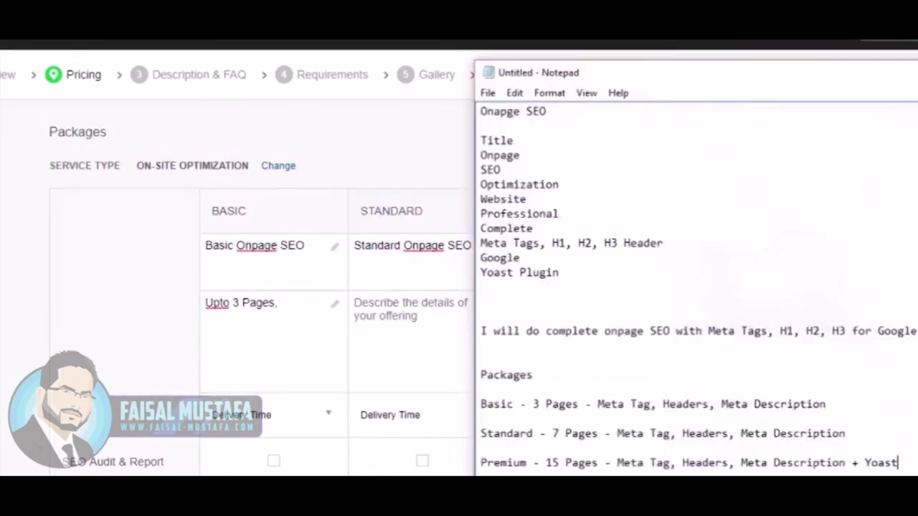
pyautogui.hotkey('alt', 'Tab')
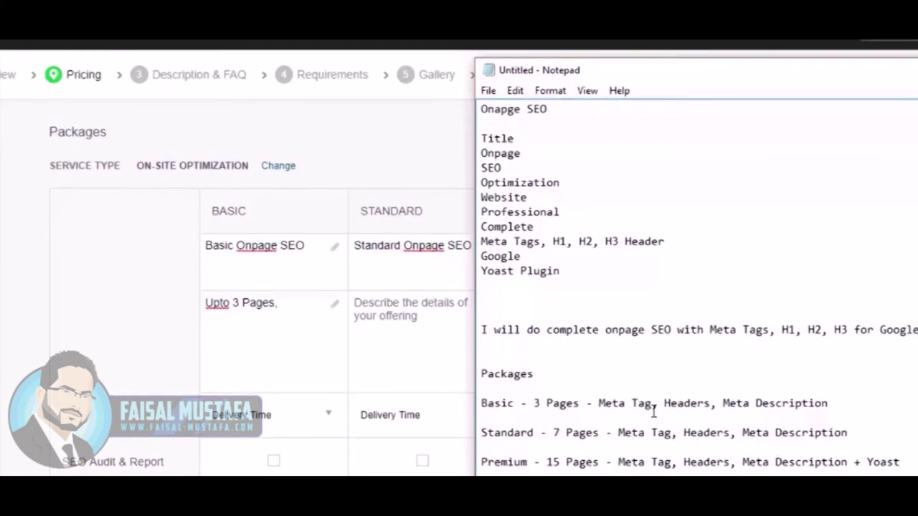
pyautogui.click(289, 302)
pyautogui.write('Meta ')
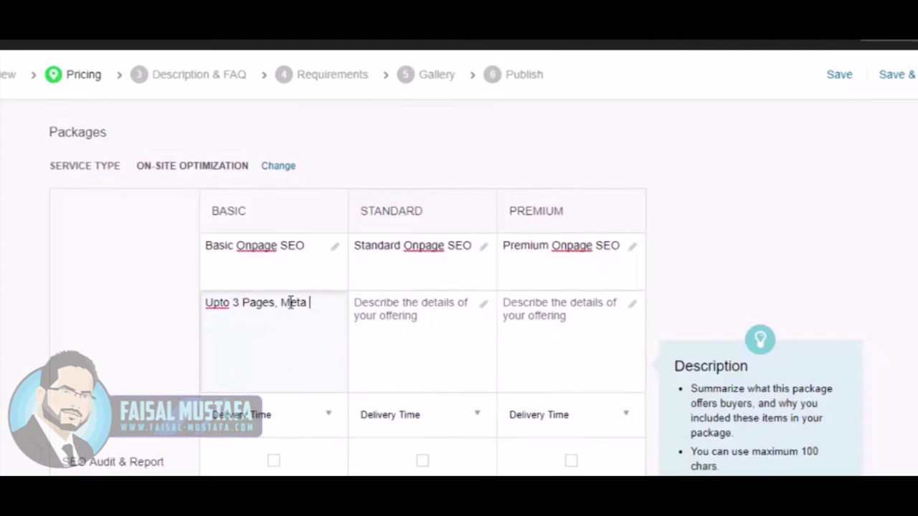
pyautogui.write('Tag & Description, ')
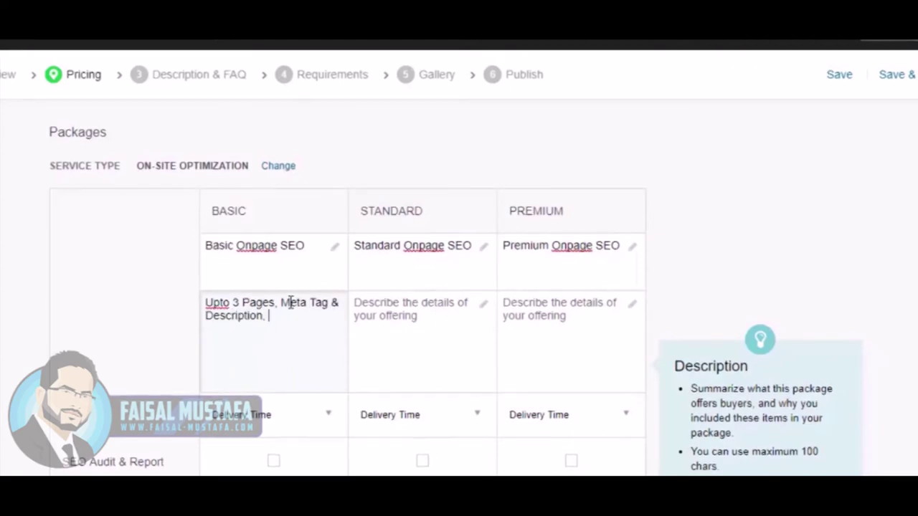
# Step: Complete the Basic package description with "H1, H2, Robots.txt", consulting the package notes in Notepad
pyautogui.write('Heas')
pyautogui.press('BackSpace')
pyautogui.press('BackSpace')
pyautogui.press('BackSpace')
pyautogui.write('1, H2,')
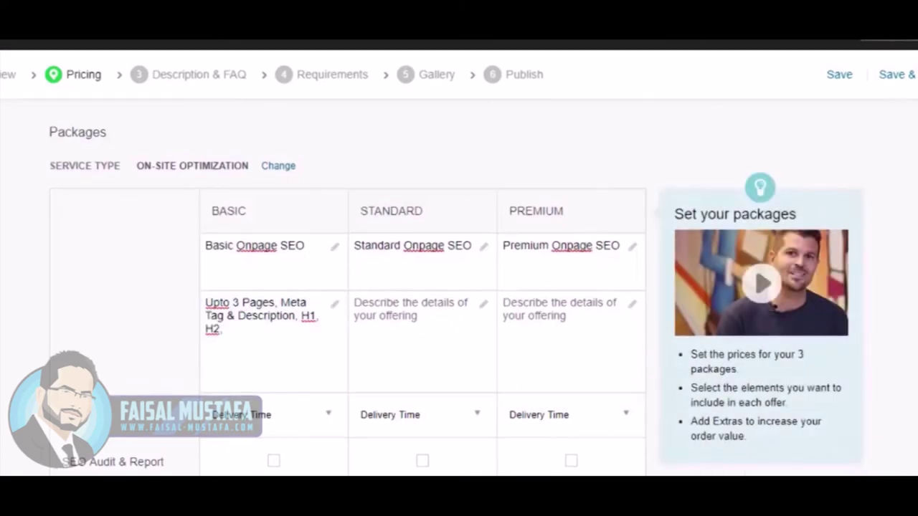
pyautogui.hotkey('alt', 'Tab')
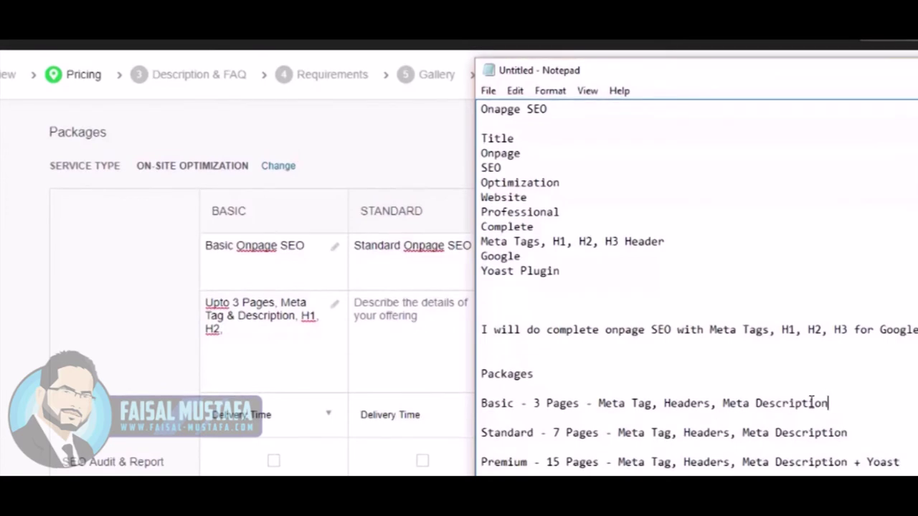
pyautogui.click(259, 327)
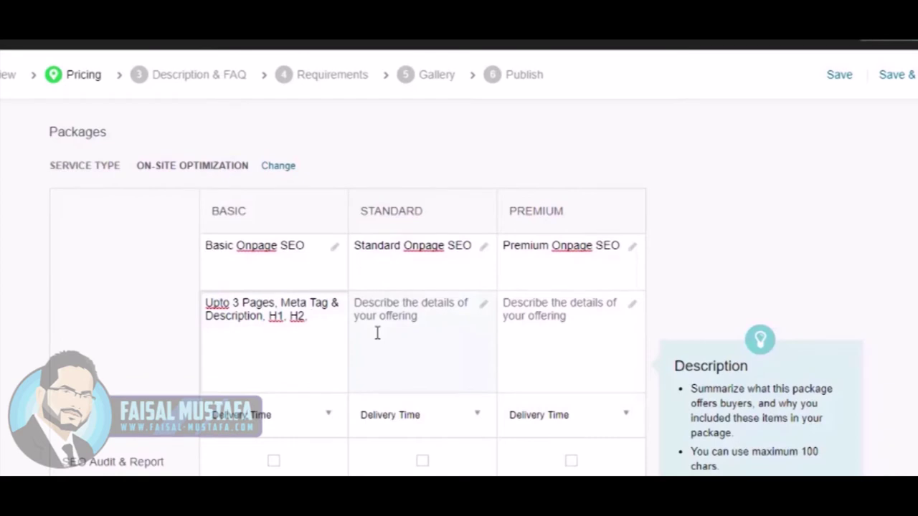
pyautogui.write('Robots.txt')
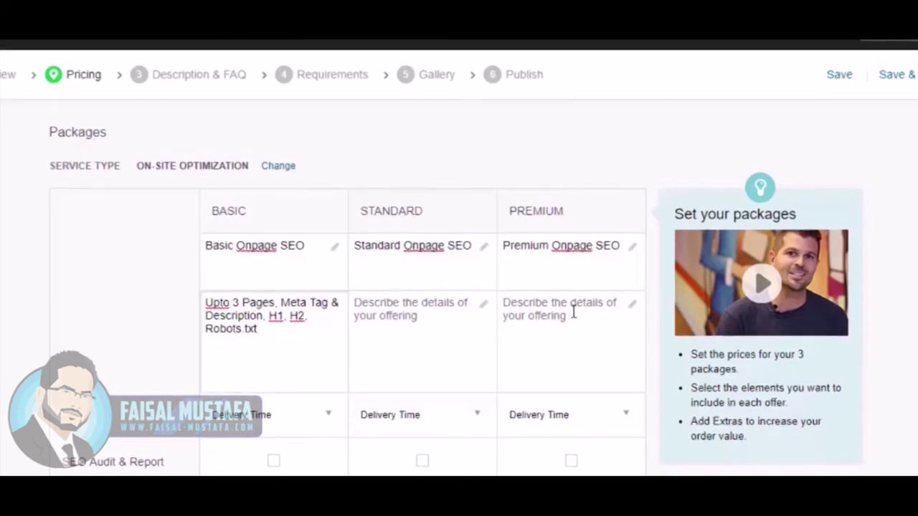
# Step: Copy the Basic description to the Standard package, change its page count to 7 and append ", Sitemap"
pyautogui.hotkey('ctrl', 'a')
pyautogui.hotkey('ctrl', 'c')
pyautogui.click(386, 329)
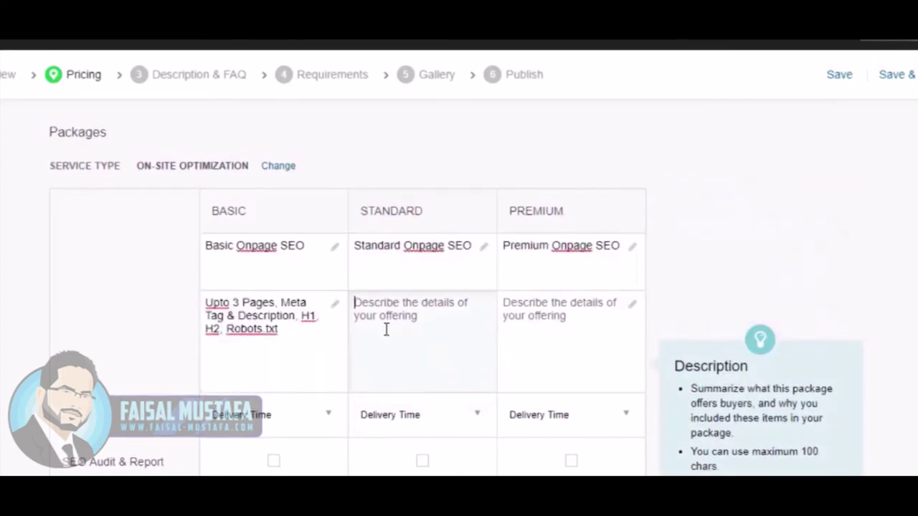
pyautogui.hotkey('ctrl', 'v')
pyautogui.click(386, 303)
pyautogui.press('BackSpace')
pyautogui.write('7')
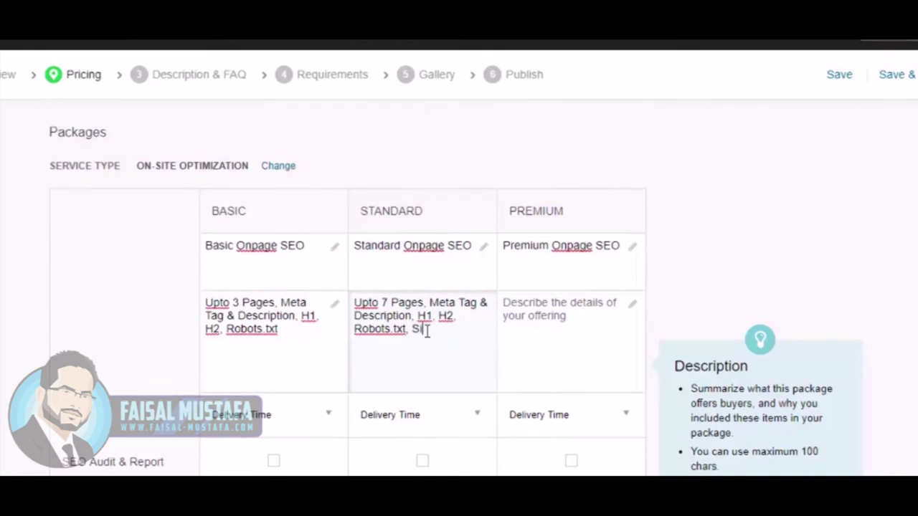
pyautogui.write('map')
# Step: Copy the Standard description to the Premium package, change its page count to 15 and append ", Yoast SEO"
pyautogui.hotkey('ctrl', 'a')
pyautogui.hotkey('ctrl', 'c')
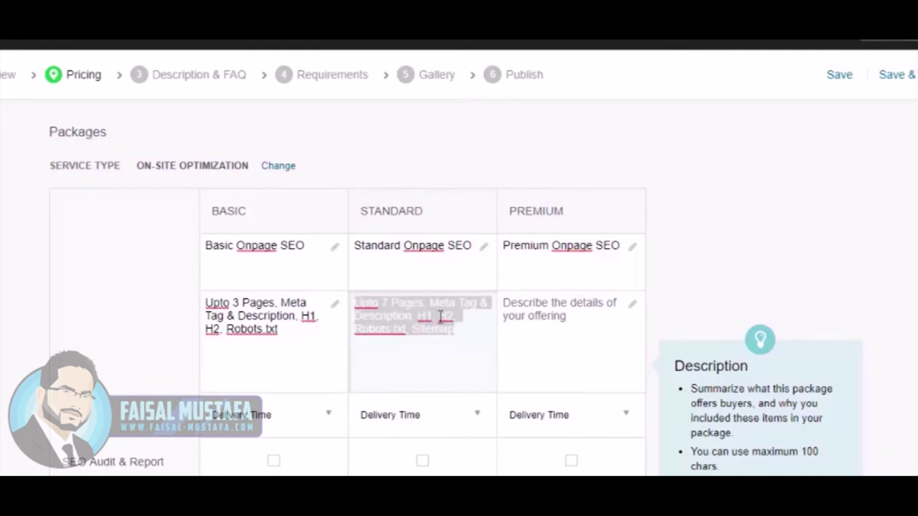
pyautogui.click(551, 328)
pyautogui.hotkey('ctrl', 'v')
pyautogui.click(536, 304)
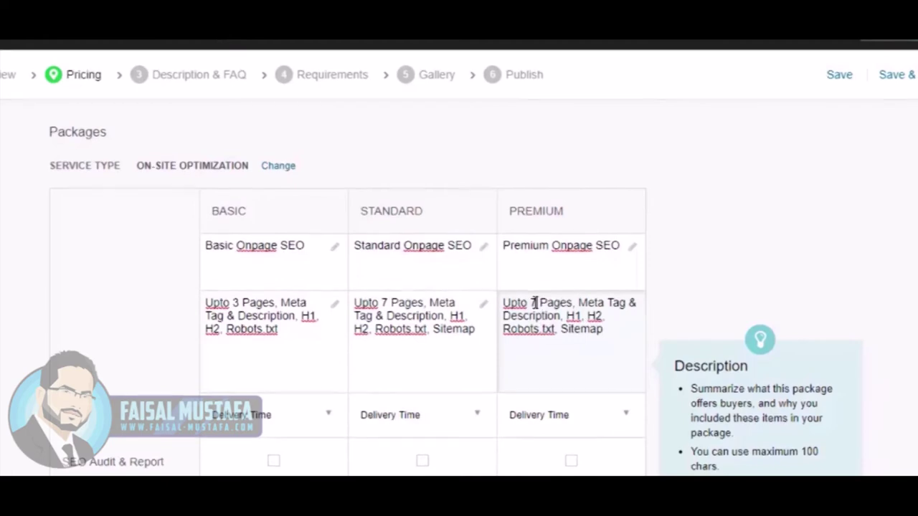
pyautogui.press('BackSpace')
pyautogui.write('15')
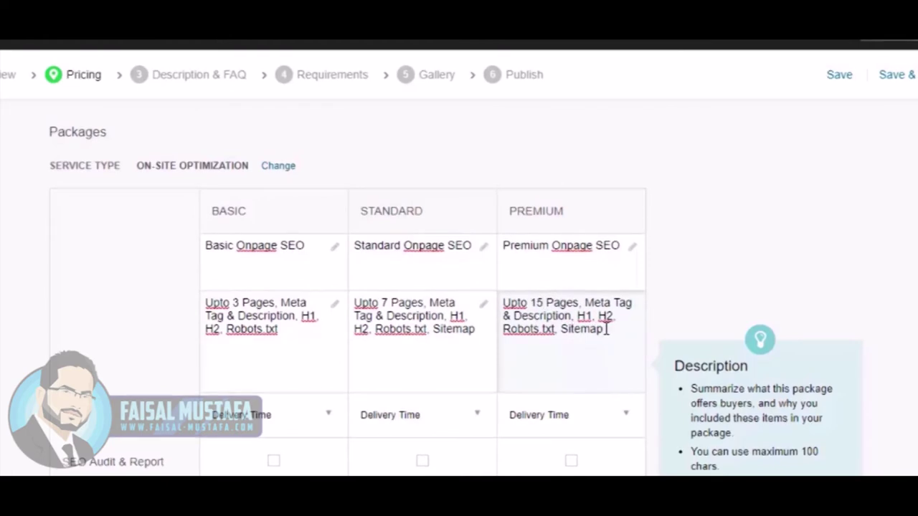
pyautogui.click(623, 355)
pyautogui.write(', Yoast SEO')
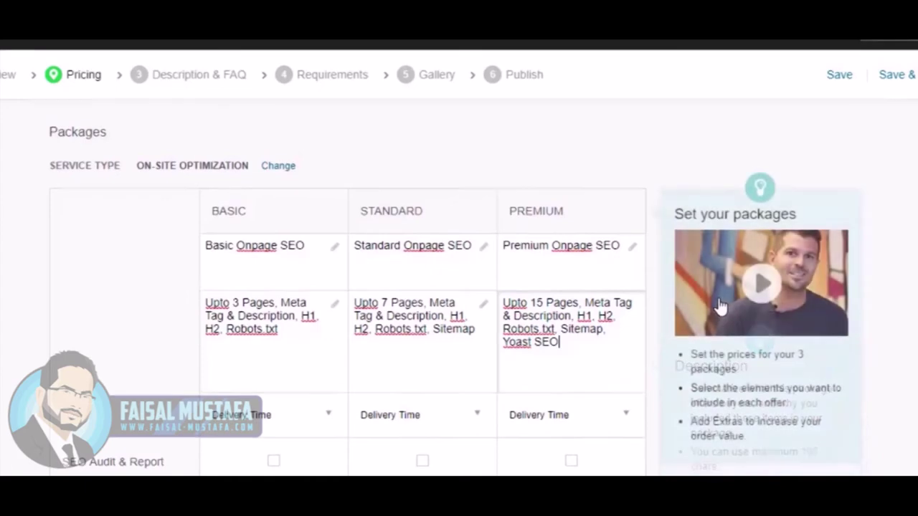
# Step: Set the delivery times to 2 days for Basic, 3 days for Standard and 5 days for Premium
pyautogui.scroll(-1, 545, 287)
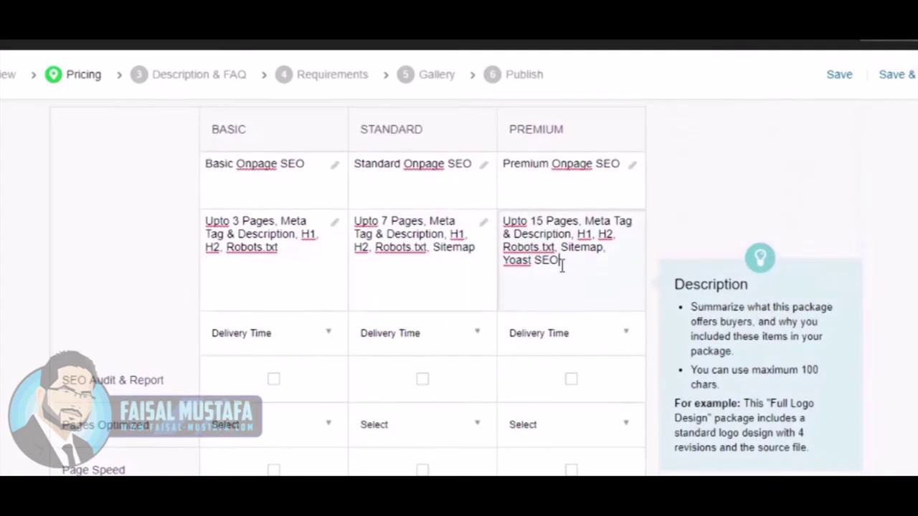
pyautogui.click(264, 346)
pyautogui.click(284, 340)
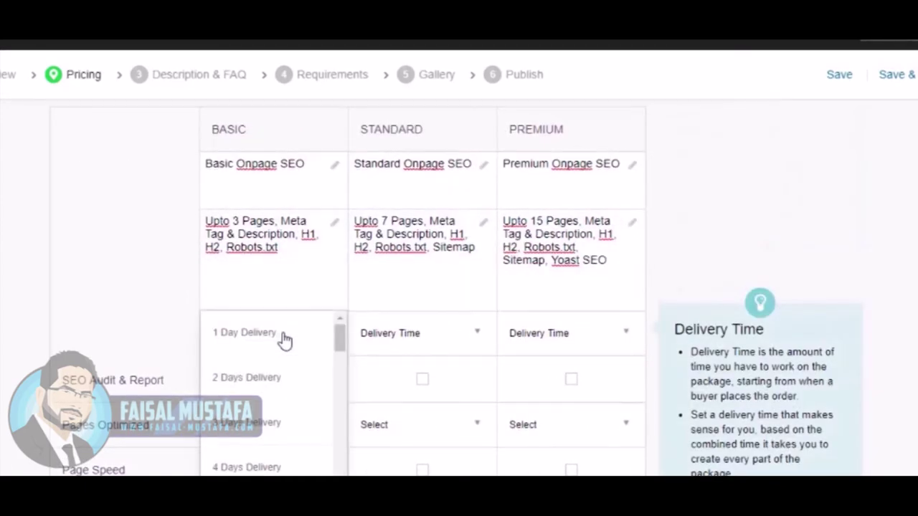
pyautogui.click(264, 386)
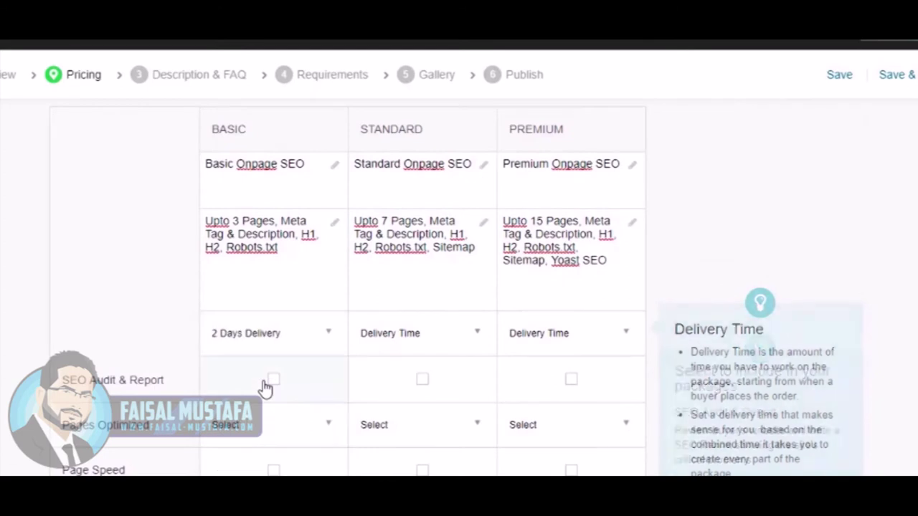
pyautogui.click(418, 343)
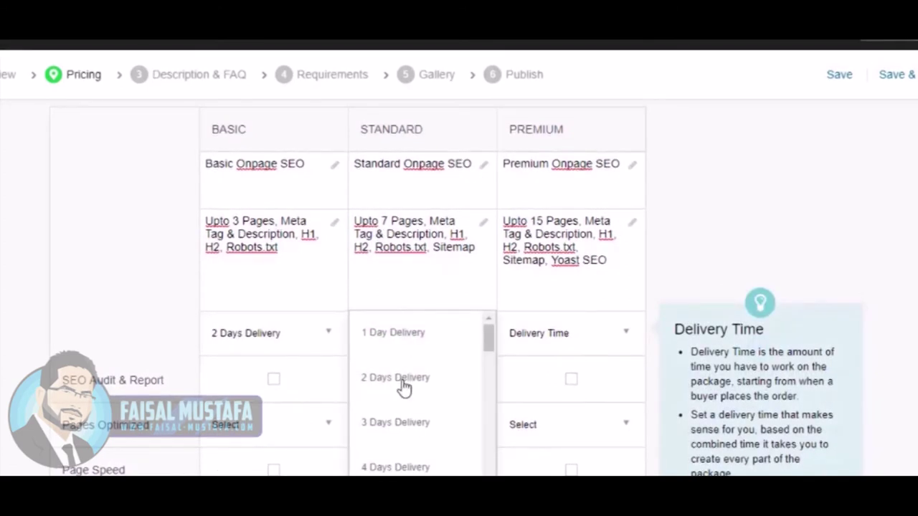
pyautogui.click(395, 429)
pyautogui.scroll(-1, 789, 219)
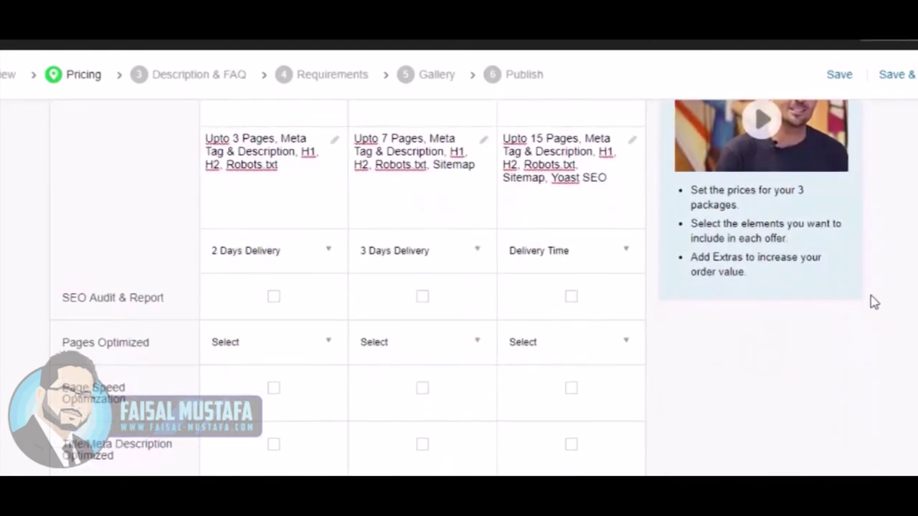
pyautogui.click(574, 257)
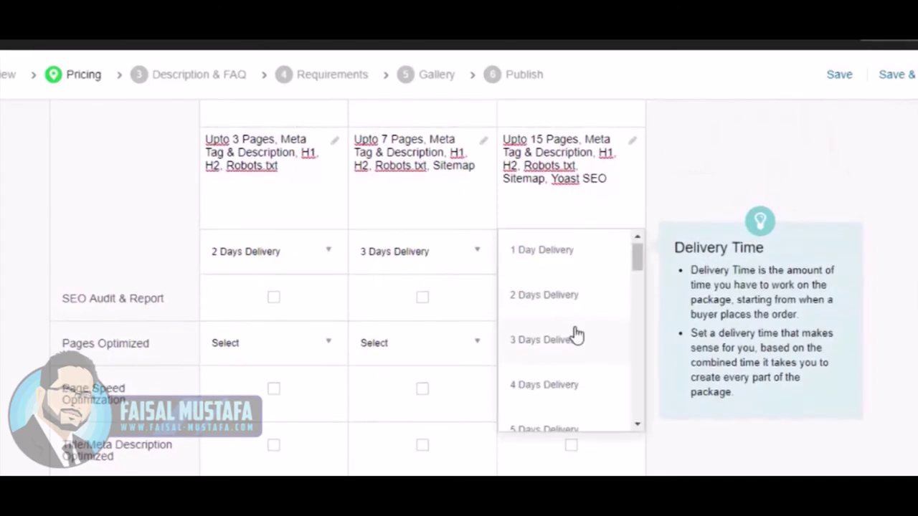
pyautogui.scroll(-1, 576, 334)
pyautogui.click(557, 356)
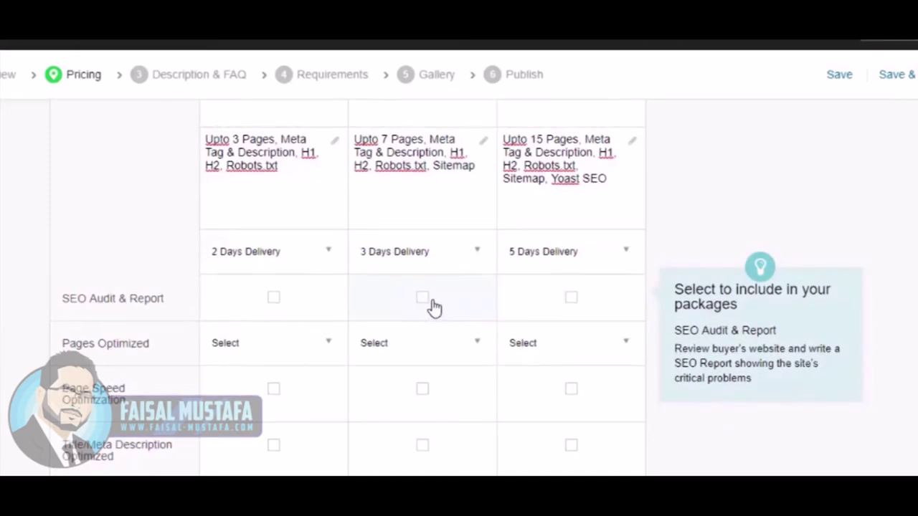
# Step: Set Pages Optimized to 3 for Basic, 7 for Standard and 15 for Premium
pyautogui.scroll(-1, 627, 252)
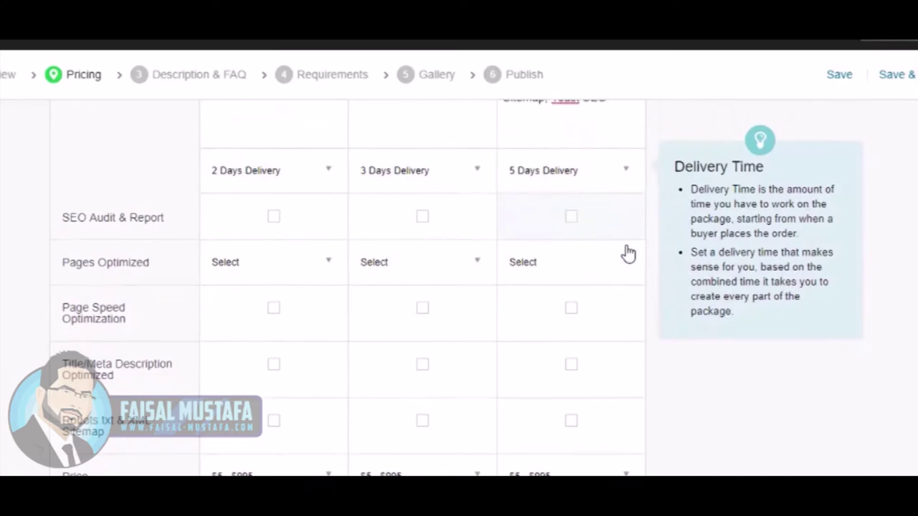
pyautogui.click(270, 276)
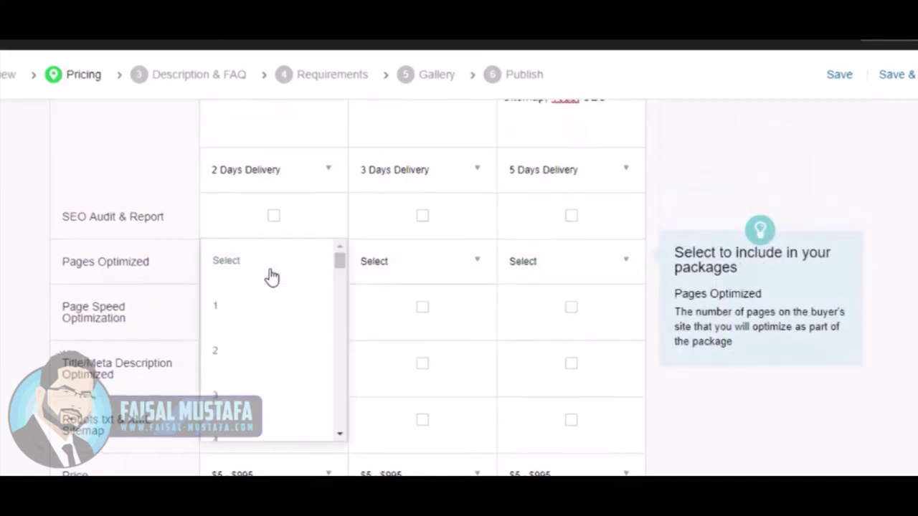
pyautogui.click(241, 393)
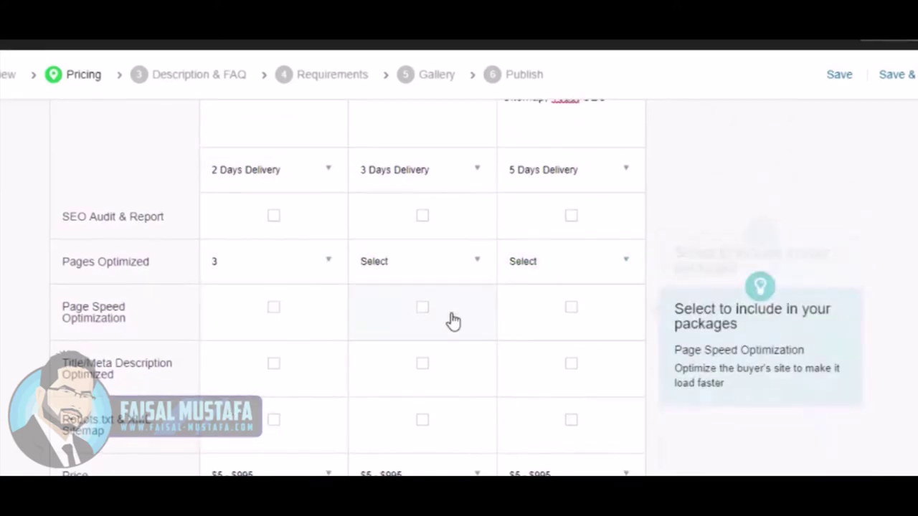
pyautogui.scroll(1, 385, 167)
pyautogui.click(396, 345)
pyautogui.scroll(-2, 395, 413)
pyautogui.click(382, 473)
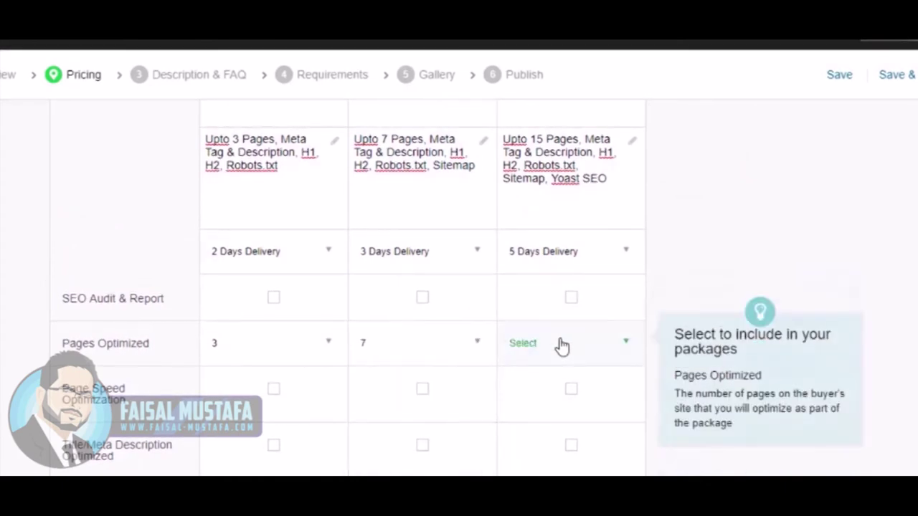
pyautogui.click(562, 347)
pyautogui.scroll(-5, 566, 373)
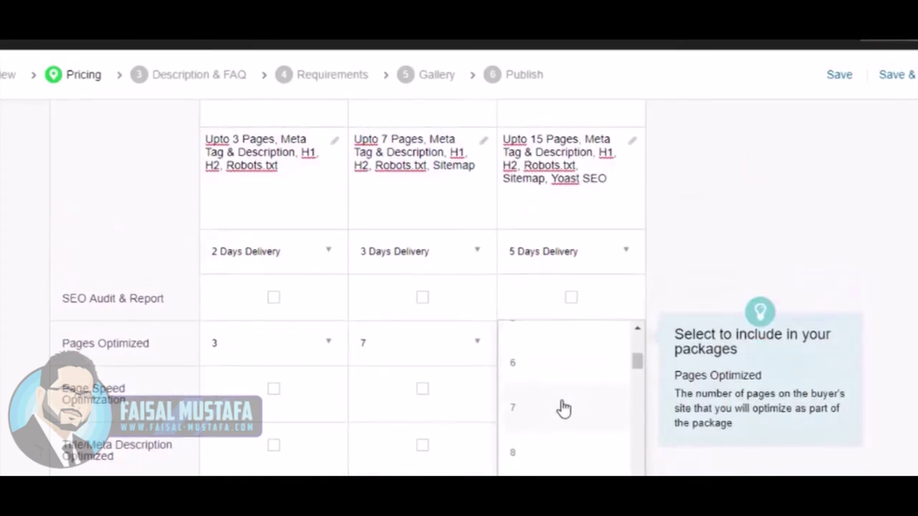
pyautogui.scroll(-2, 559, 410)
pyautogui.click(529, 446)
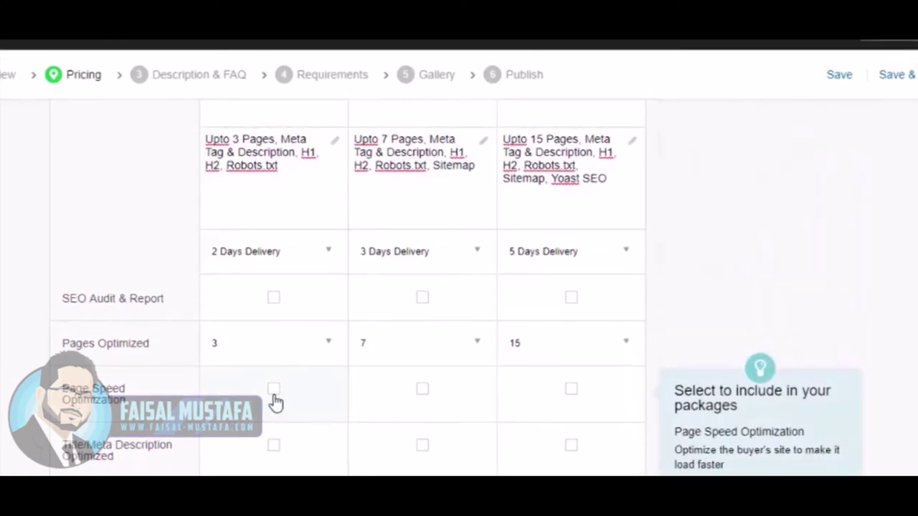
# Step: Include Page Speed Optimization in the Standard and Premium packages, and Title/Meta Description Optimized in all three packages
pyautogui.click(423, 393)
pyautogui.click(571, 393)
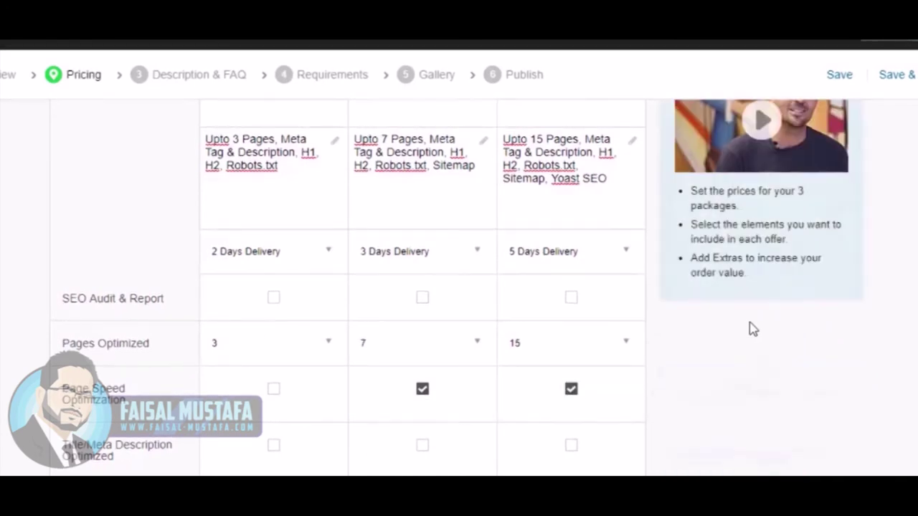
pyautogui.scroll(-1, 758, 309)
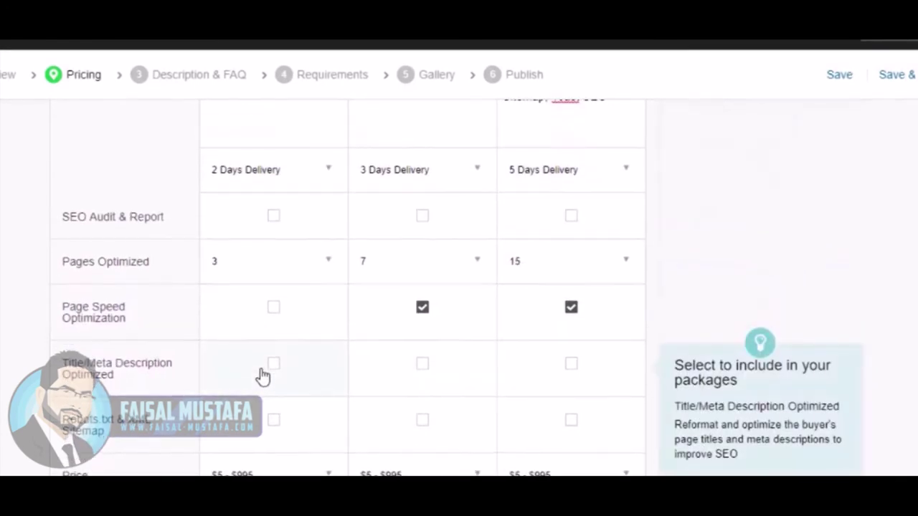
pyautogui.click(272, 367)
pyautogui.click(422, 364)
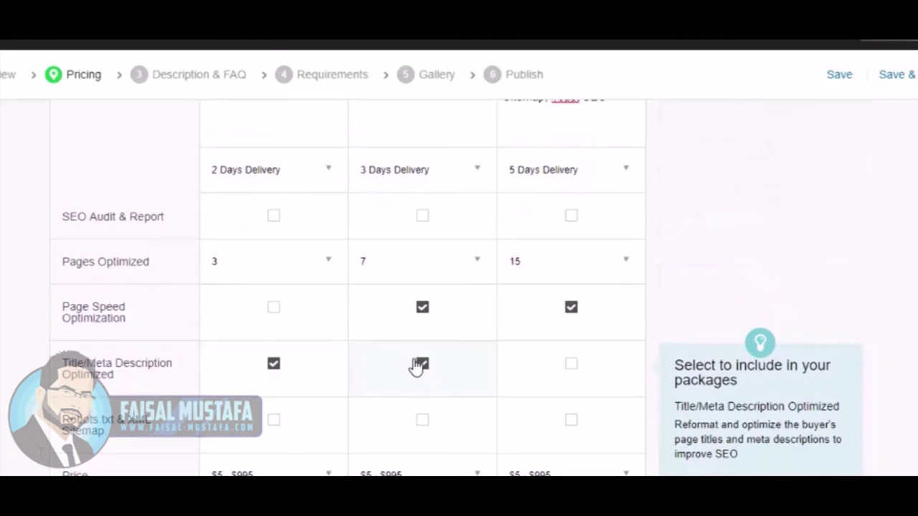
pyautogui.click(571, 372)
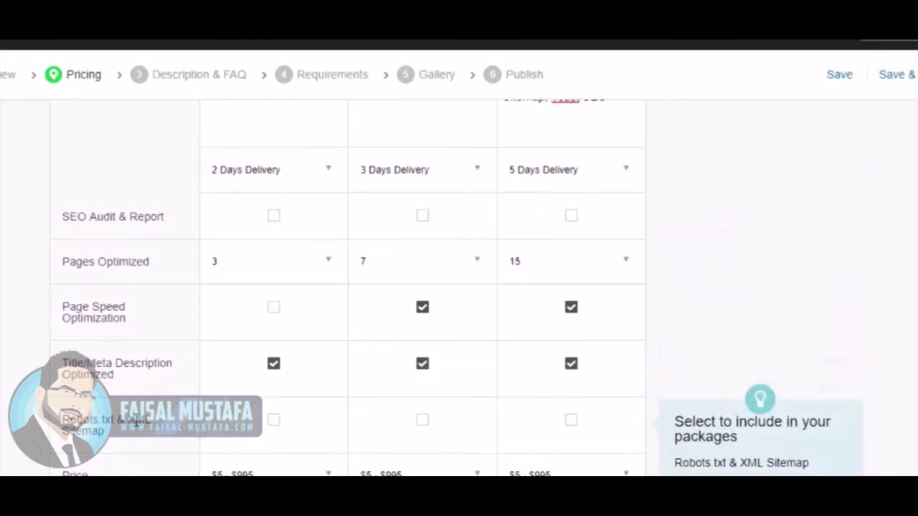
# Step: Include Robots.txt & XML Sitemap in the Basic, Standard and Premium packages
pyautogui.click(419, 427)
pyautogui.click(557, 431)
pyautogui.scroll(3, 519, 365)
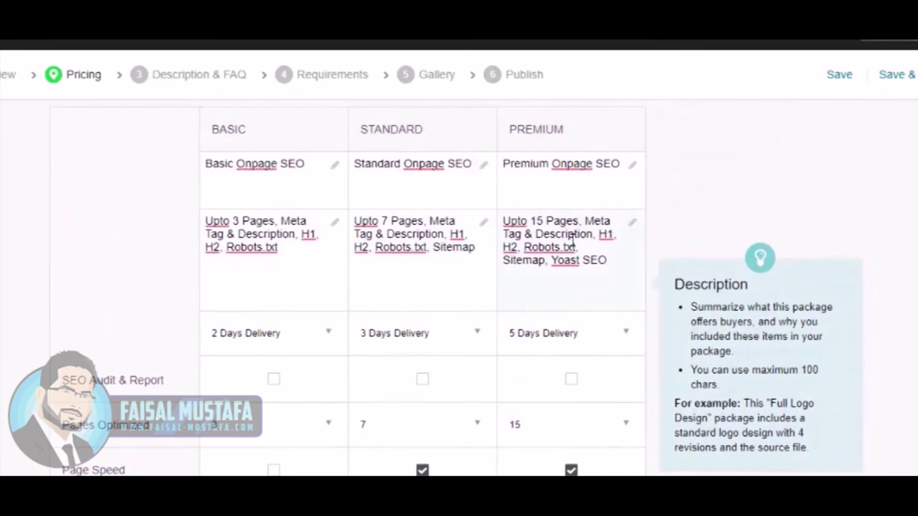
pyautogui.scroll(-2, 266, 316)
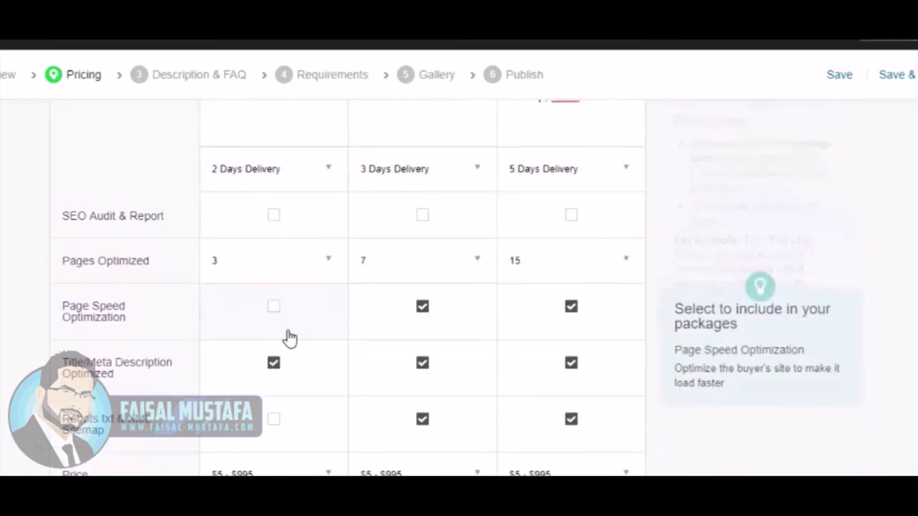
pyautogui.click(275, 421)
pyautogui.scroll(-3, 717, 294)
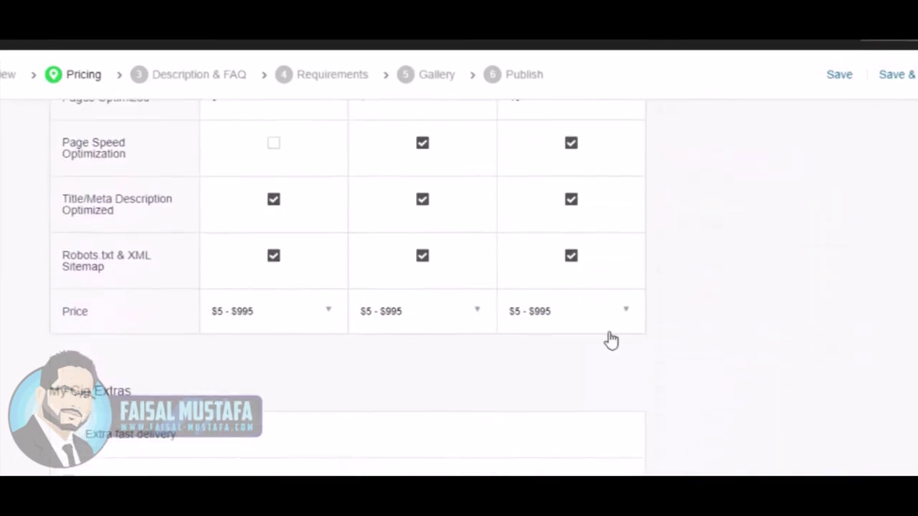
# Step: Set the package prices to $5 for Basic, $10 for Standard and $30 for Premium
pyautogui.click(302, 312)
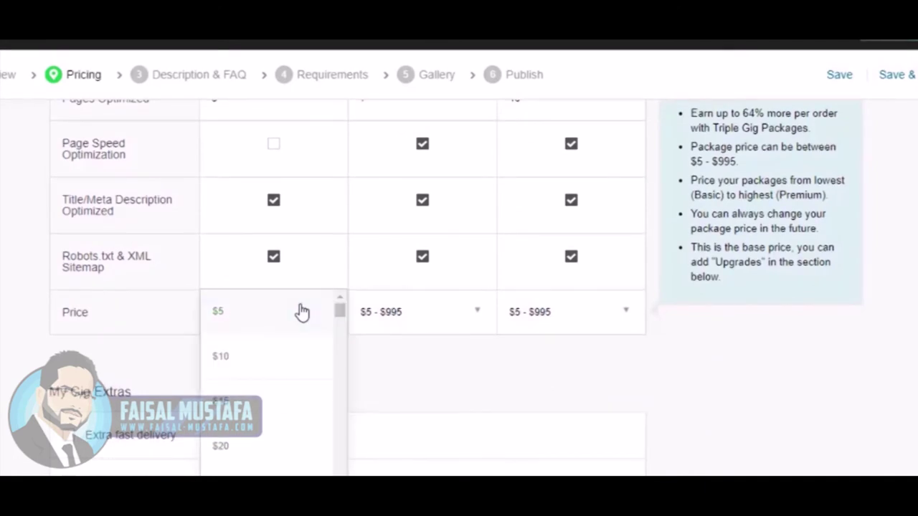
pyautogui.click(222, 314)
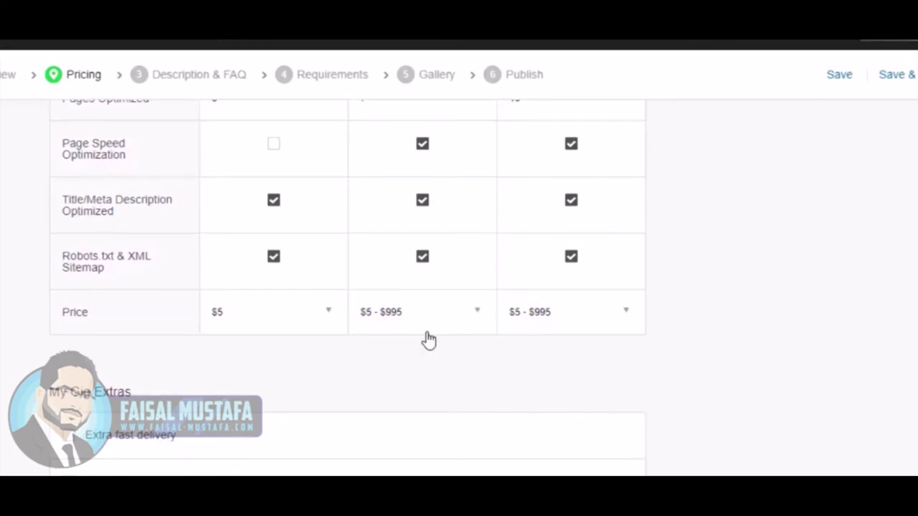
pyautogui.moveTo(427, 328)
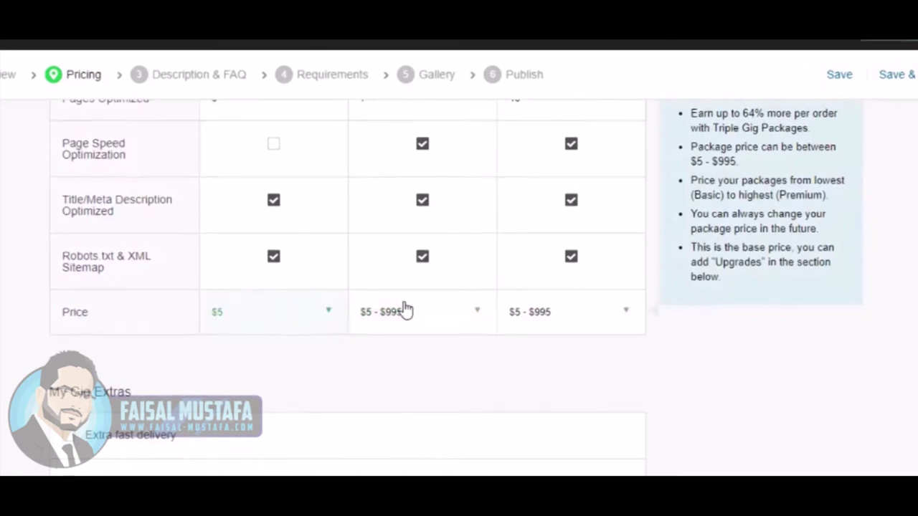
pyautogui.click(419, 319)
pyautogui.click(377, 368)
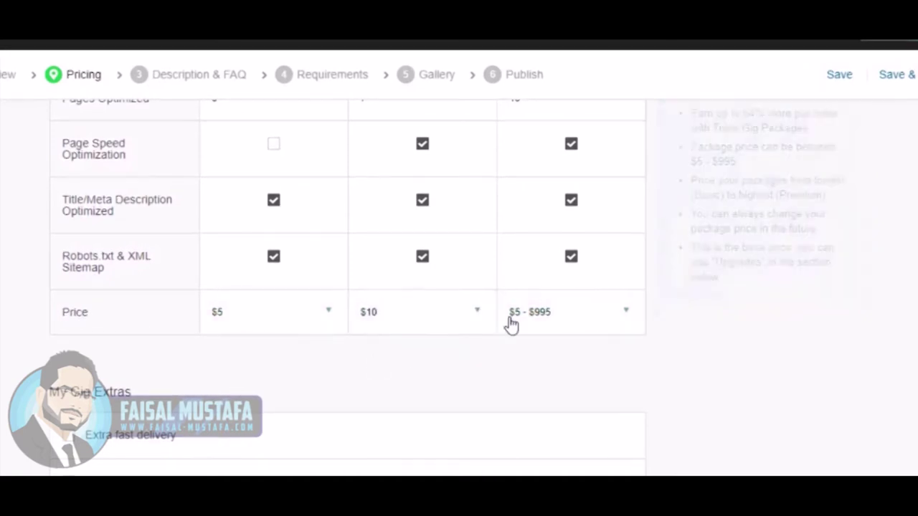
pyautogui.click(576, 316)
pyautogui.scroll(-3, 604, 344)
pyautogui.click(519, 380)
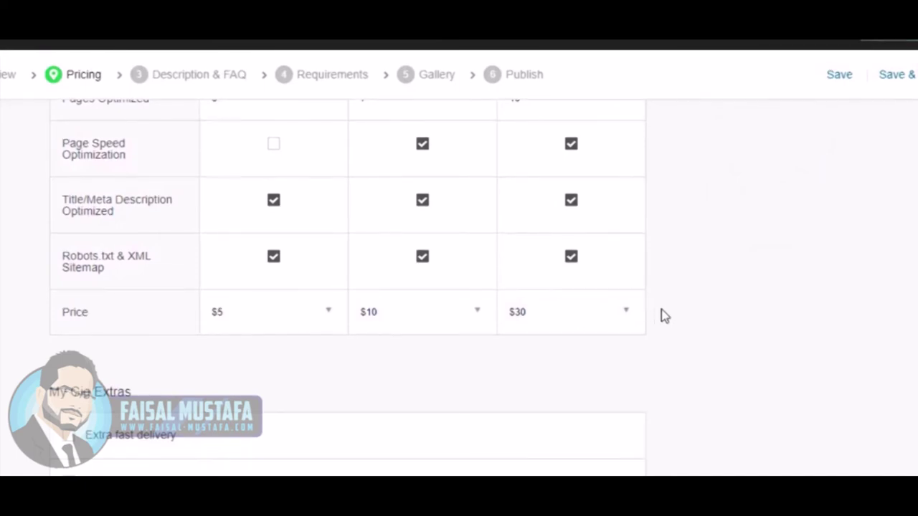
# Step: Enable the Extra fast delivery gig extra and set its delivery time to 1 day for Basic, Standard and Premium
pyautogui.scroll(-1, 669, 307)
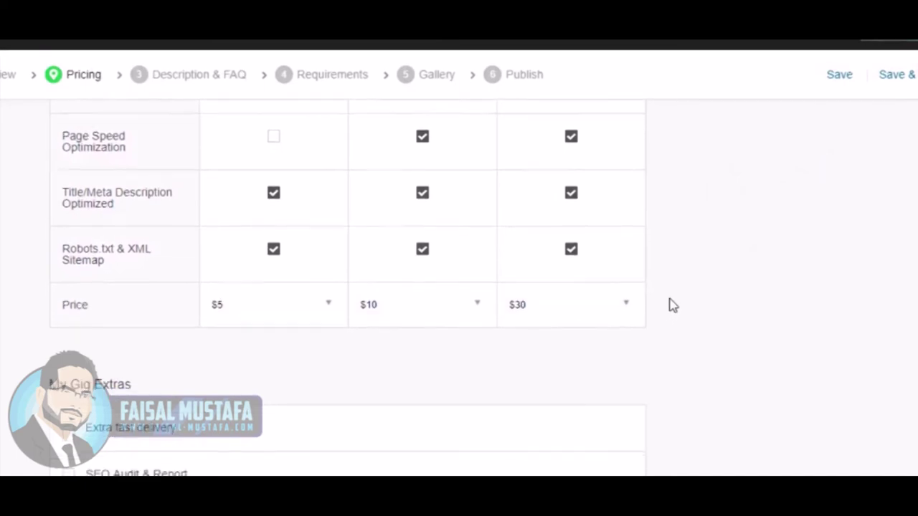
pyautogui.click(68, 355)
pyautogui.scroll(-2, 180, 323)
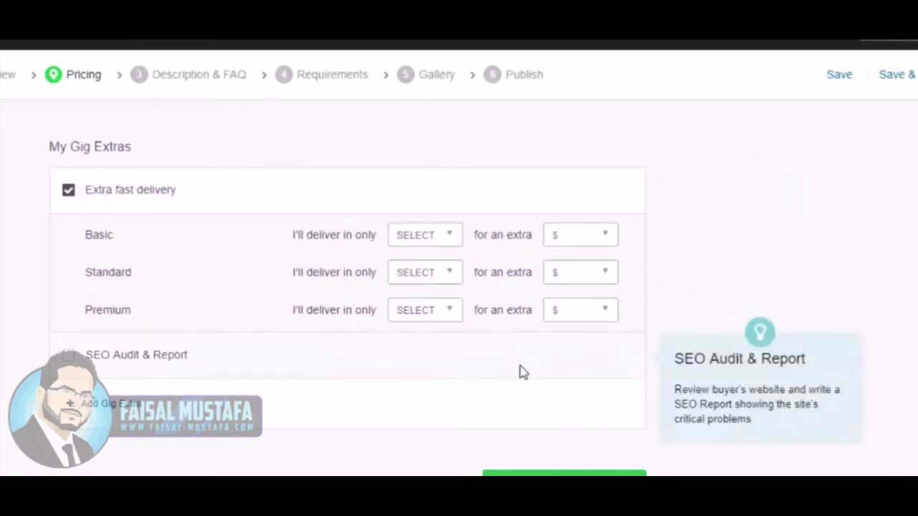
pyautogui.click(437, 248)
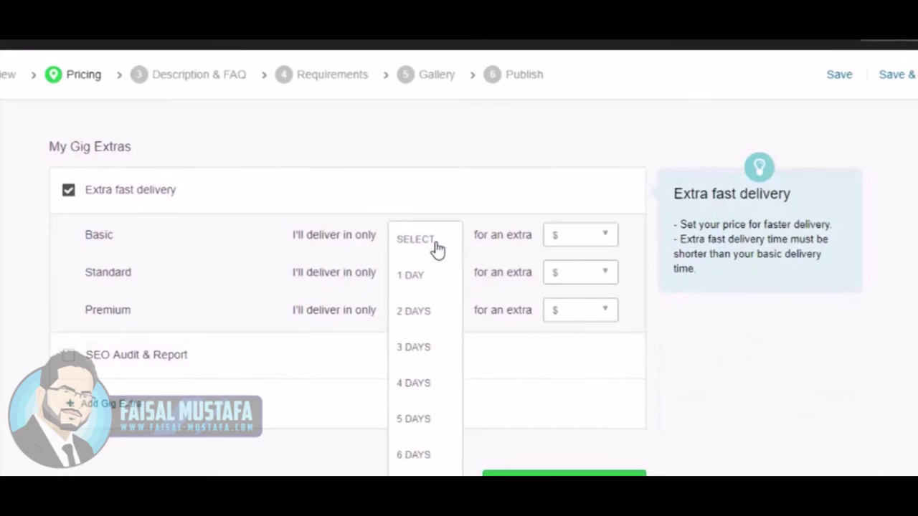
pyautogui.click(418, 279)
pyautogui.click(439, 276)
pyautogui.click(424, 316)
pyautogui.click(434, 326)
pyautogui.click(416, 351)
# Step: Set the extra fast delivery charges to $5 for Basic, $10 for Standard and $15 for Premium
pyautogui.click(592, 244)
pyautogui.click(563, 276)
pyautogui.click(586, 274)
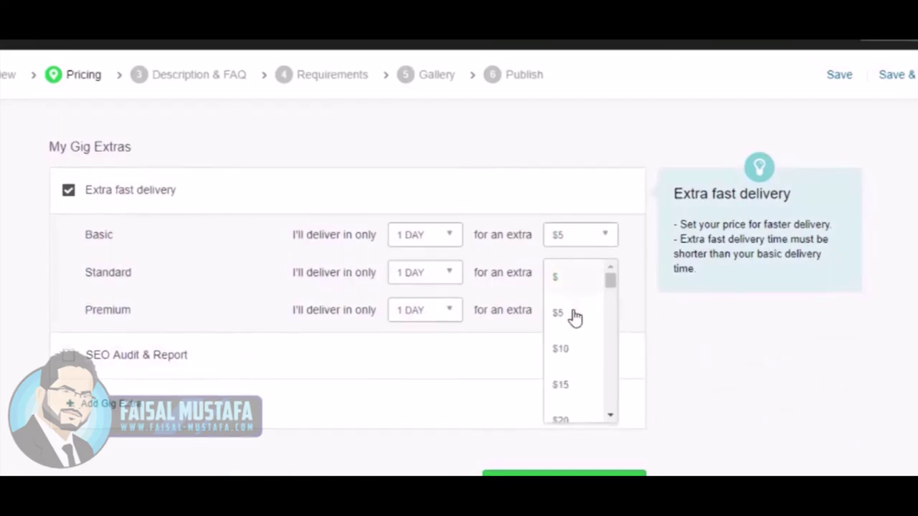
pyautogui.click(564, 359)
pyautogui.click(609, 314)
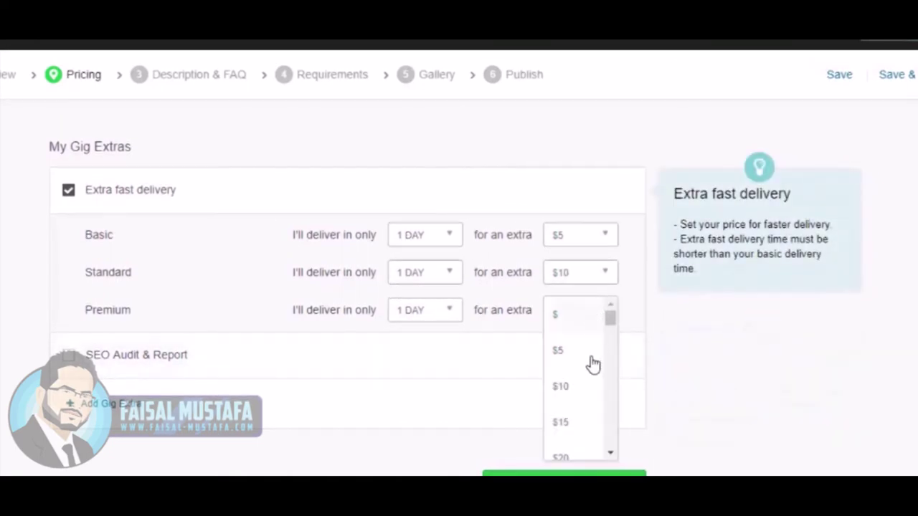
pyautogui.click(563, 422)
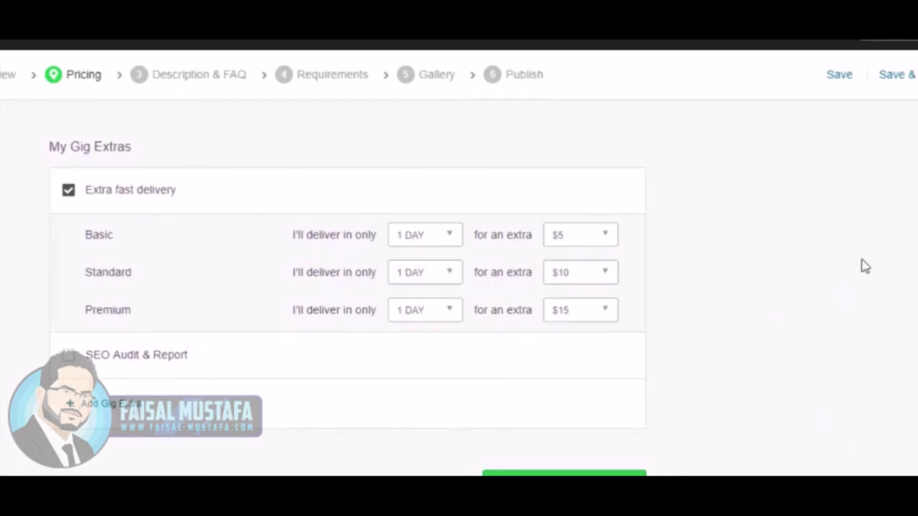
# Step: Add blank custom gig extras below SEO Audit & Report
pyautogui.scroll(-1, 852, 259)
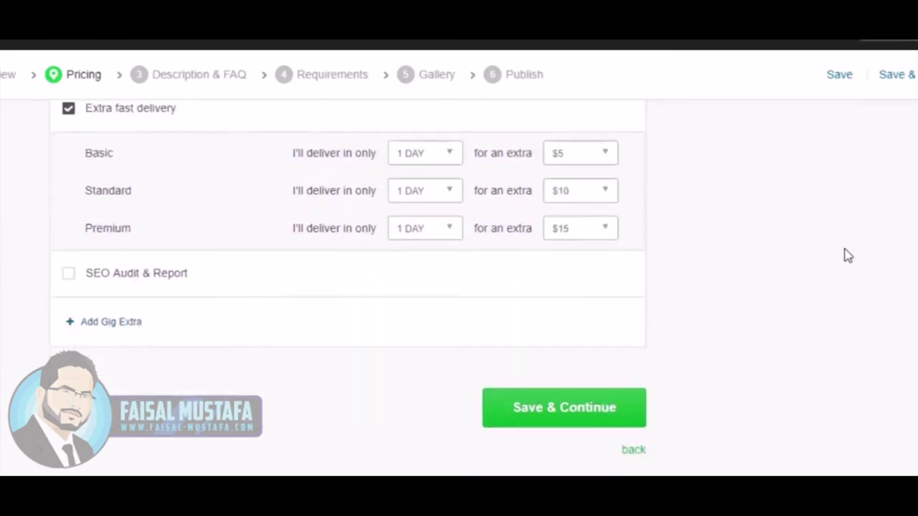
pyautogui.moveTo(71, 287)
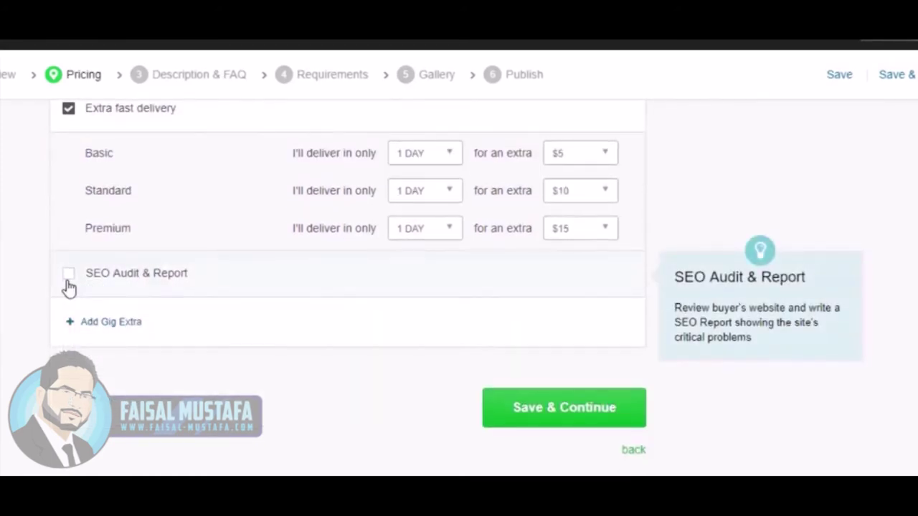
pyautogui.scroll(-1, 30, 287)
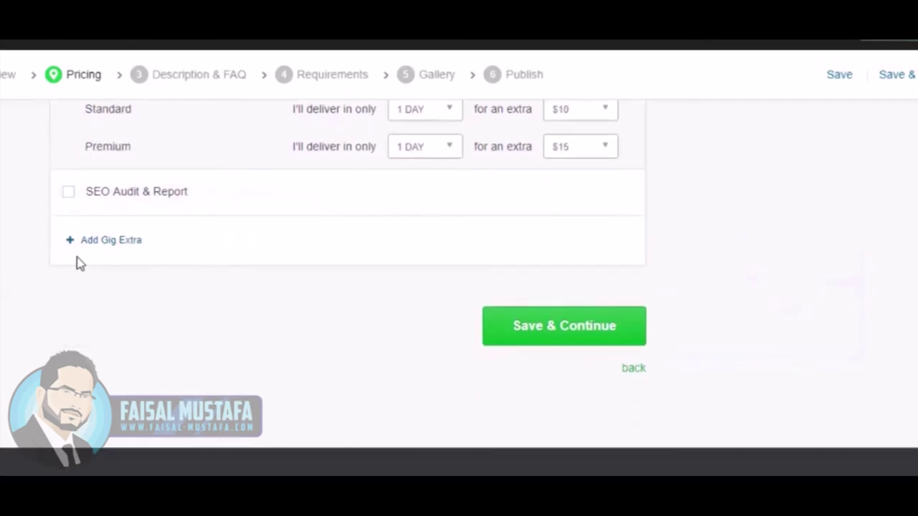
pyautogui.click(111, 241)
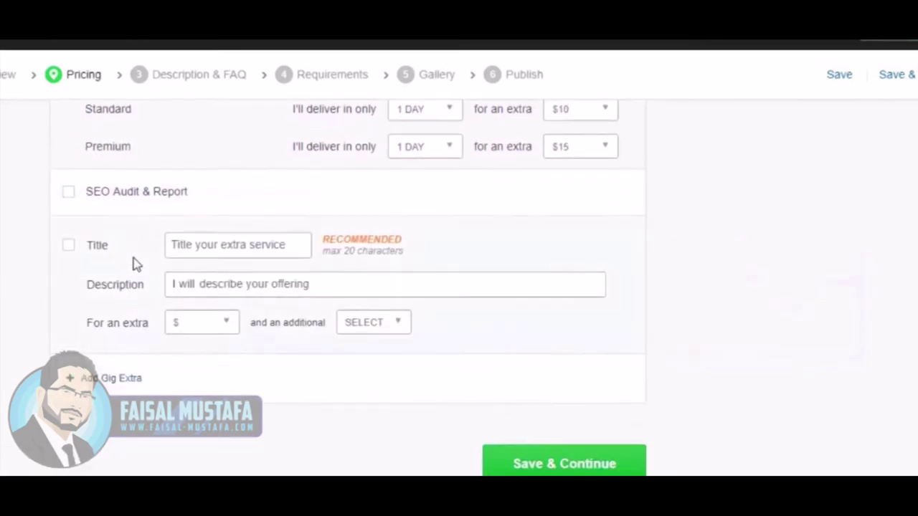
pyautogui.click(119, 382)
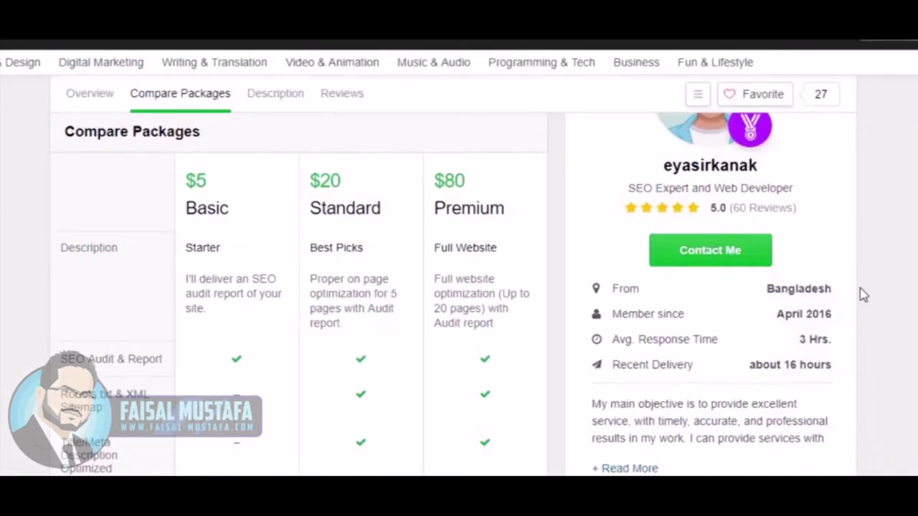
# Step: Proceed to the $20 Standard order of the competing gig that fixes on-page SEO issues and examine its order upgrades
pyautogui.scroll(-15, 863, 294)
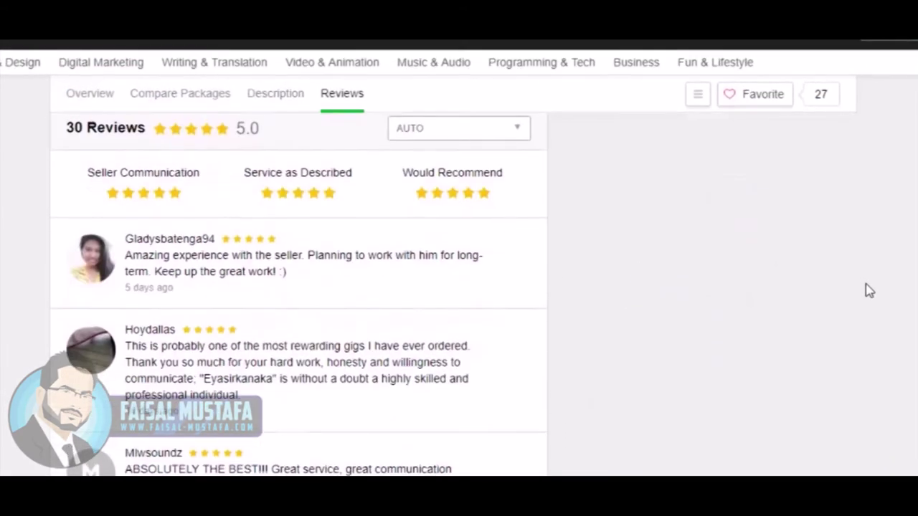
pyautogui.scroll(15, 867, 289)
pyautogui.scroll(-2, 838, 256)
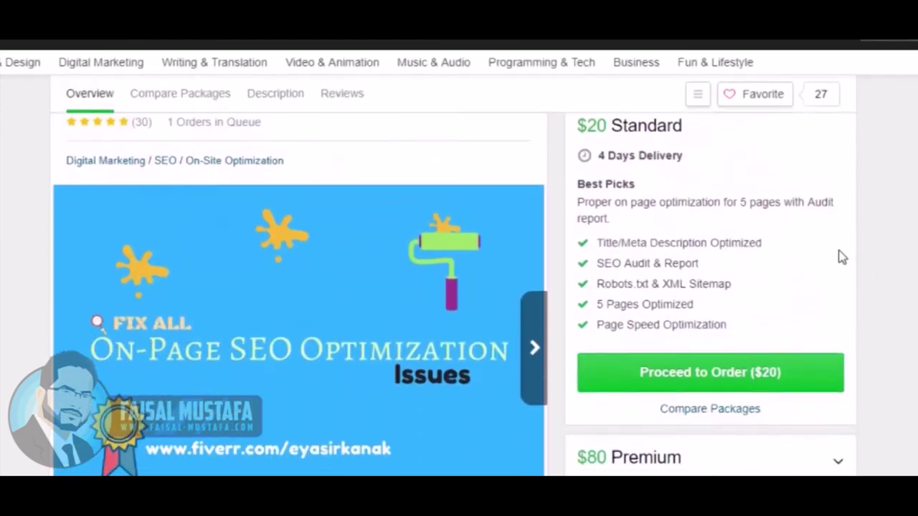
pyautogui.click(714, 381)
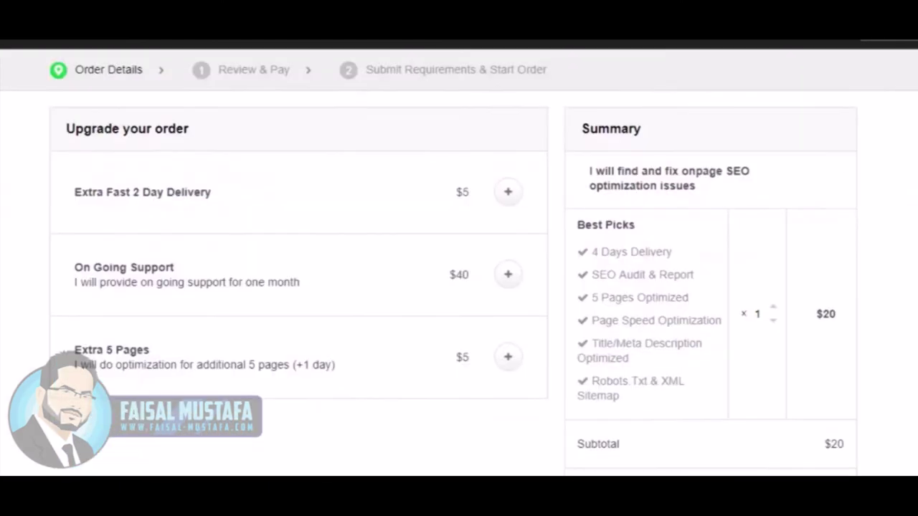
pyautogui.scroll(-4, 222, 230)
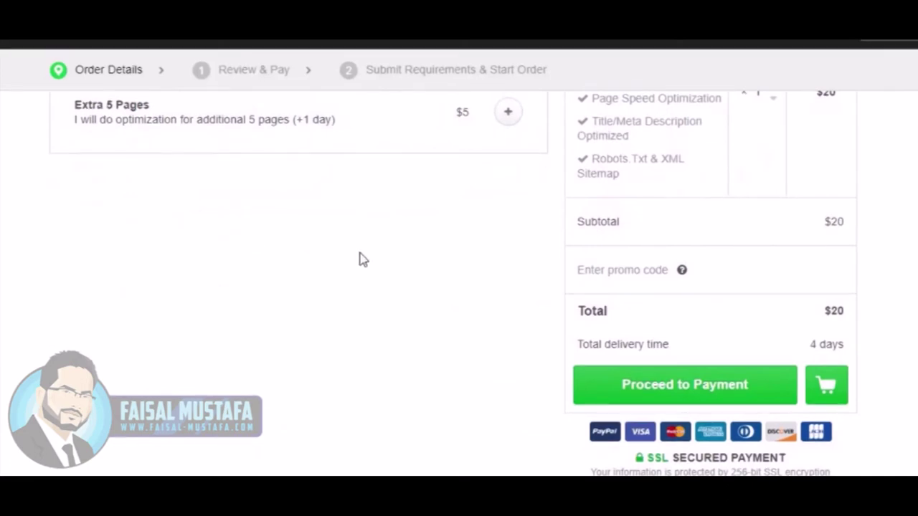
pyautogui.scroll(1, 430, 287)
pyautogui.scroll(-2, 481, 308)
pyautogui.scroll(5, 478, 307)
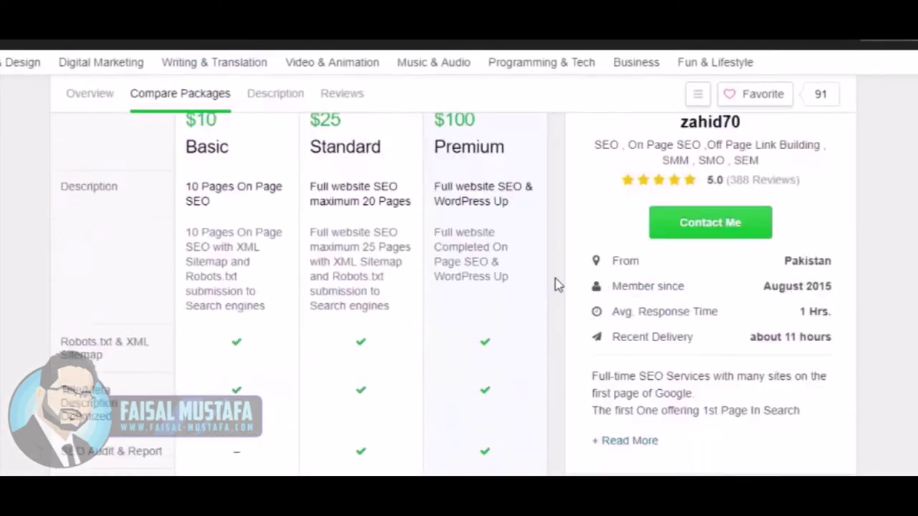
# Step: Proceed to the $10 Basic order of the competing "perfect onpage SEO optimization" gig and examine its order upgrades
pyautogui.scroll(1, 730, 181)
pyautogui.scroll(-4, 759, 250)
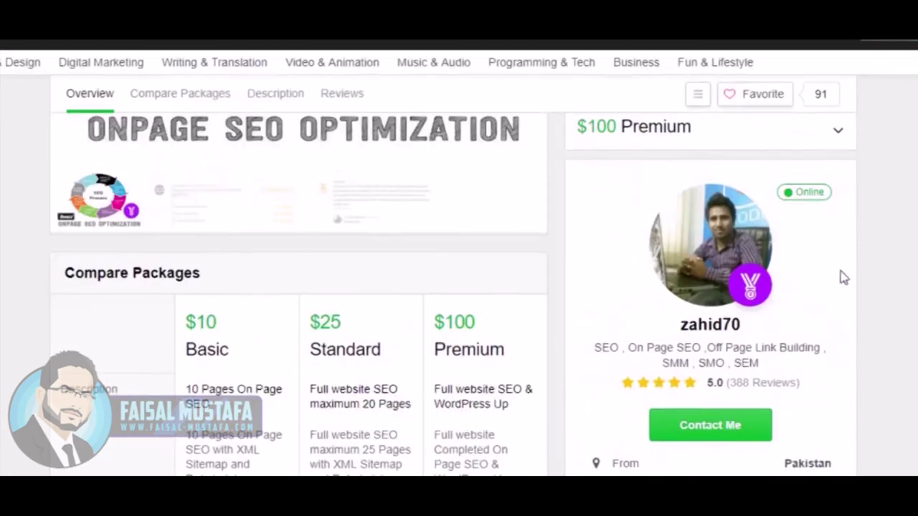
pyautogui.scroll(4, 867, 292)
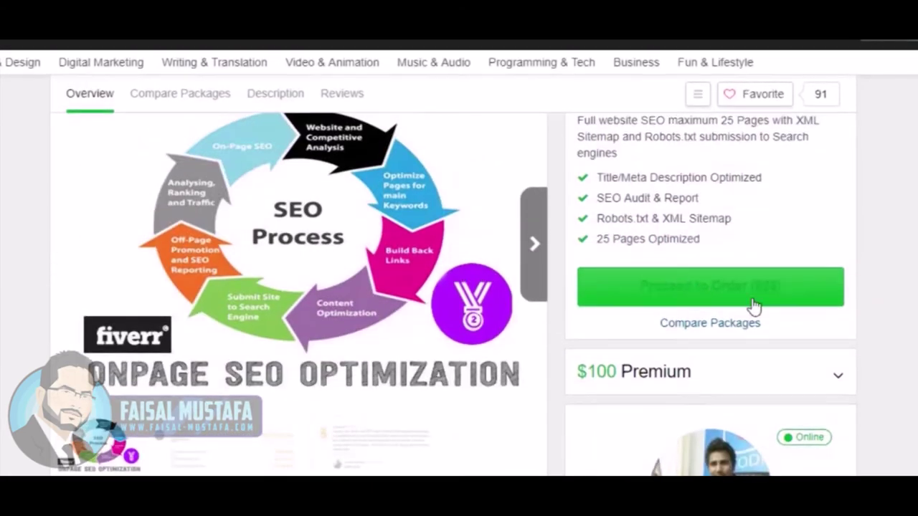
pyautogui.scroll(2, 754, 307)
pyautogui.click(636, 154)
pyautogui.click(662, 362)
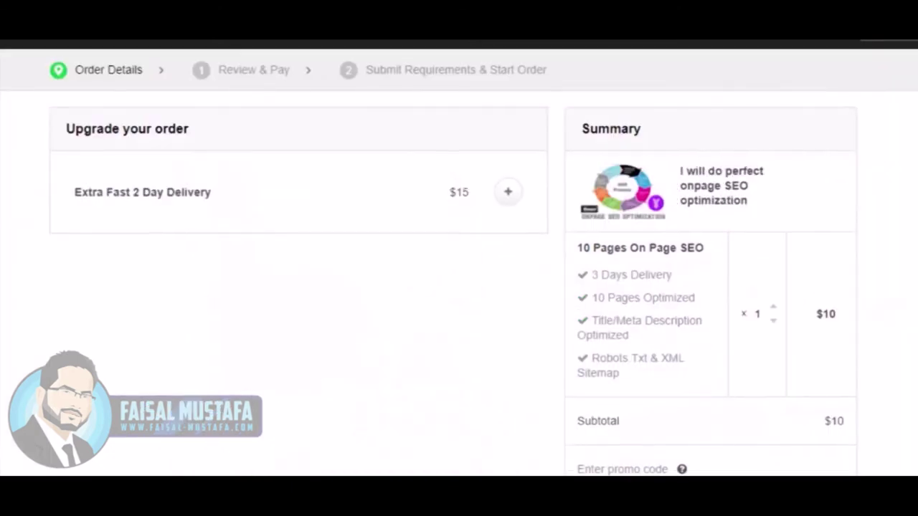
pyautogui.scroll(-3, 459, 287)
pyautogui.scroll(3, 286, 429)
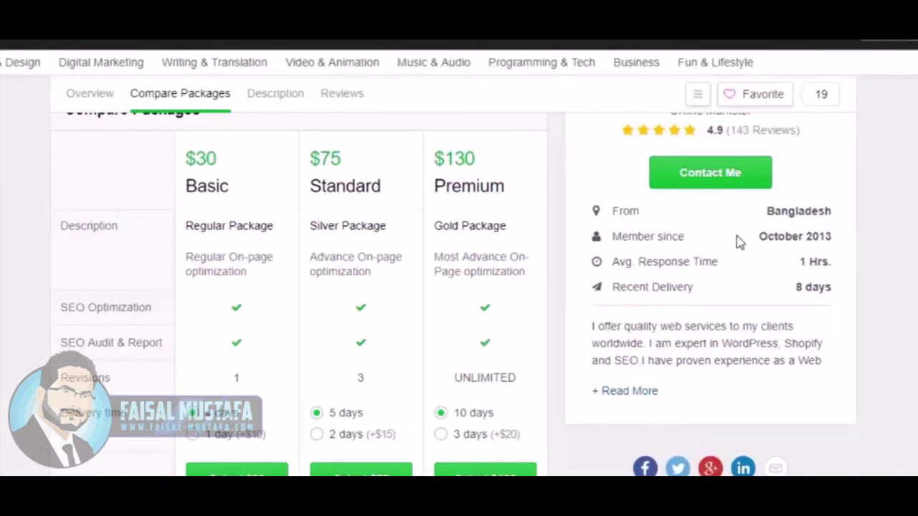
# Step: Proceed to the $30 Basic order of the competing "onpage SEO onpage optimization" gig and examine its order upgrades
pyautogui.scroll(10, 857, 241)
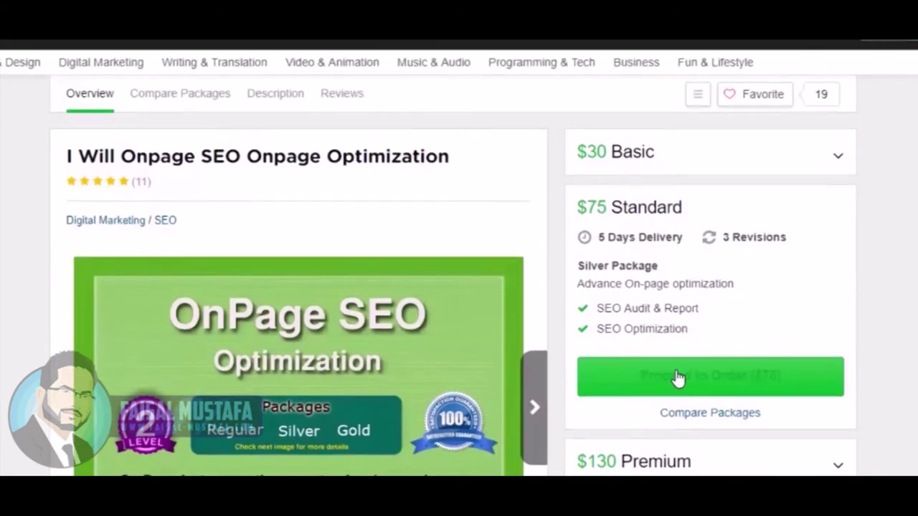
pyautogui.click(649, 155)
pyautogui.click(696, 330)
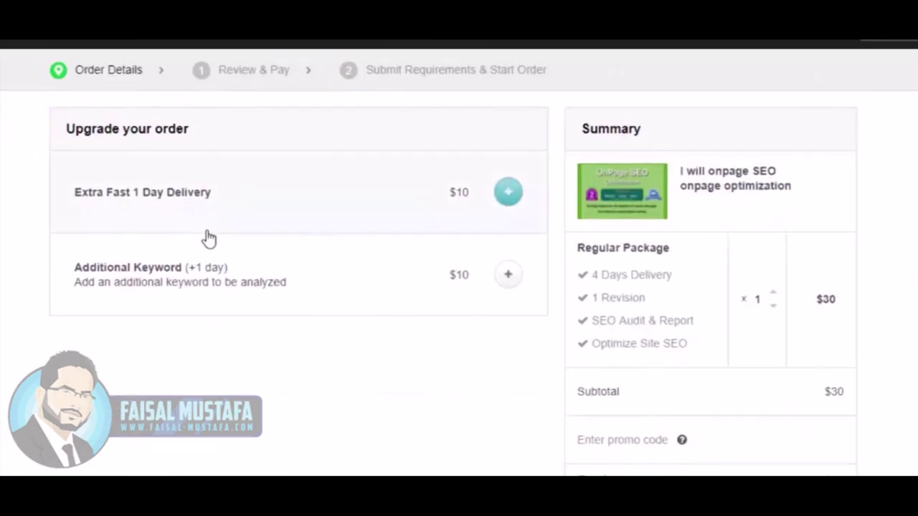
# Step: Switch to Notepad and start a "Gig Extras" list below the packages with "1) Keyword Research" and a second line numbered "2)"
pyautogui.hotkey('alt', 'Tab')
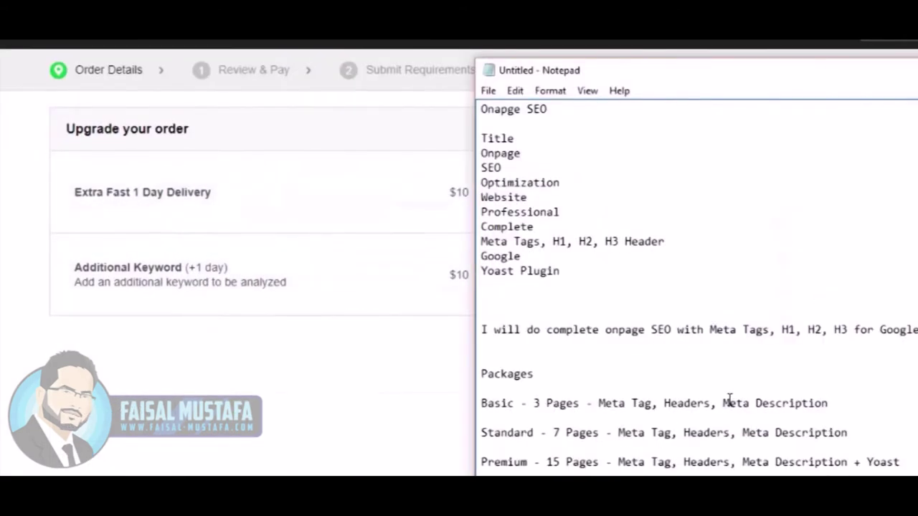
pyautogui.click(903, 463)
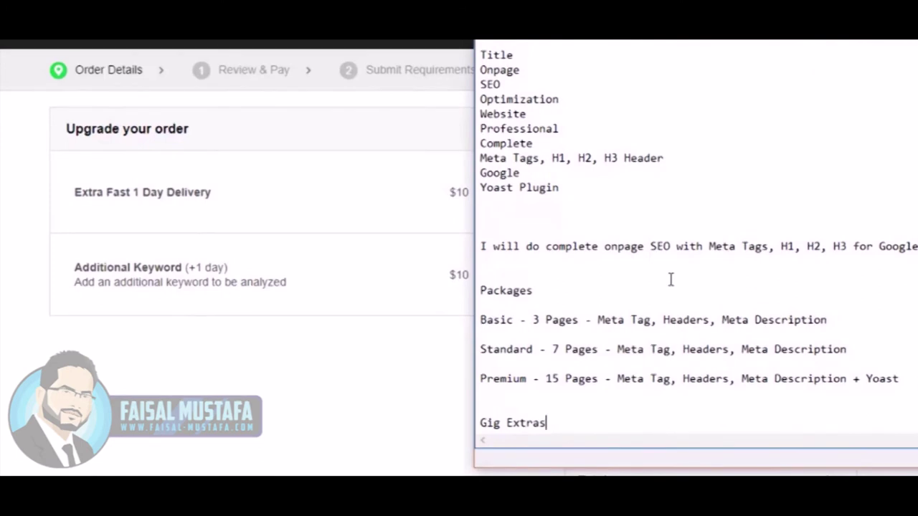
pyautogui.press('Return')
pyautogui.press('Return')
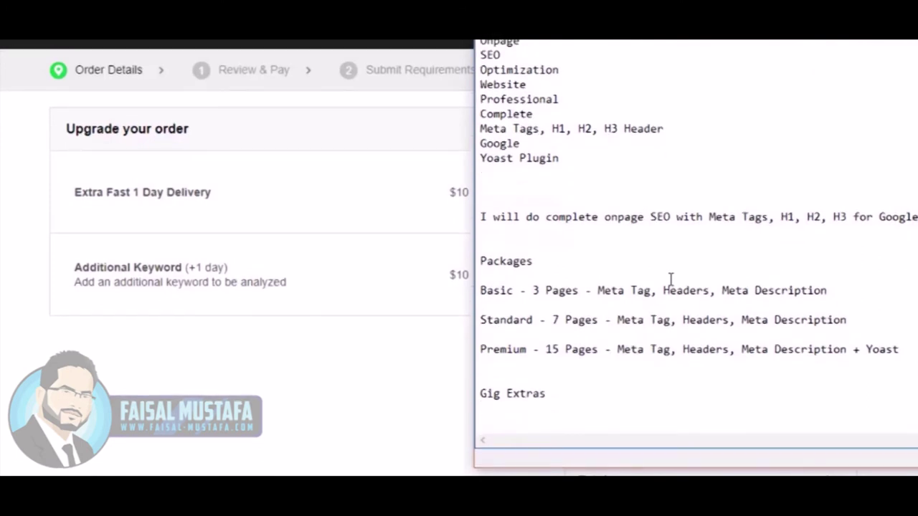
pyautogui.write('1) Keyword Research')
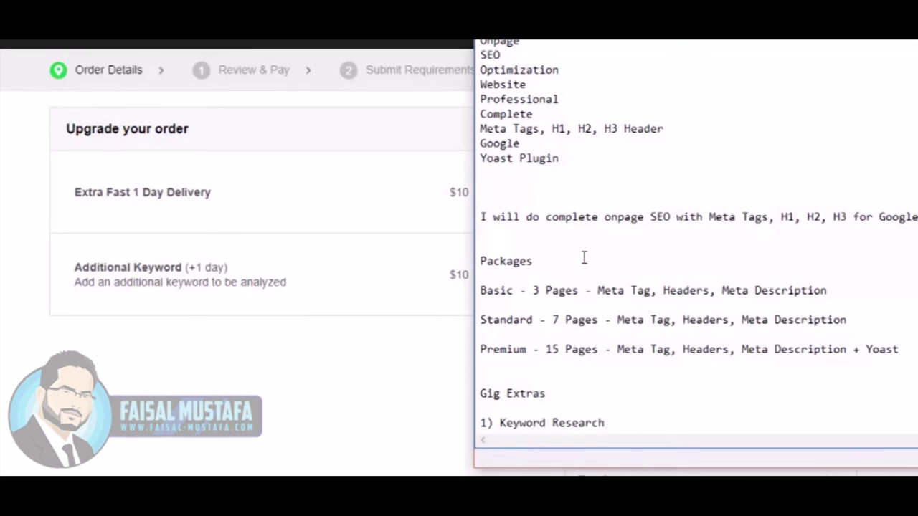
pyautogui.press('Return')
pyautogui.write('2)')
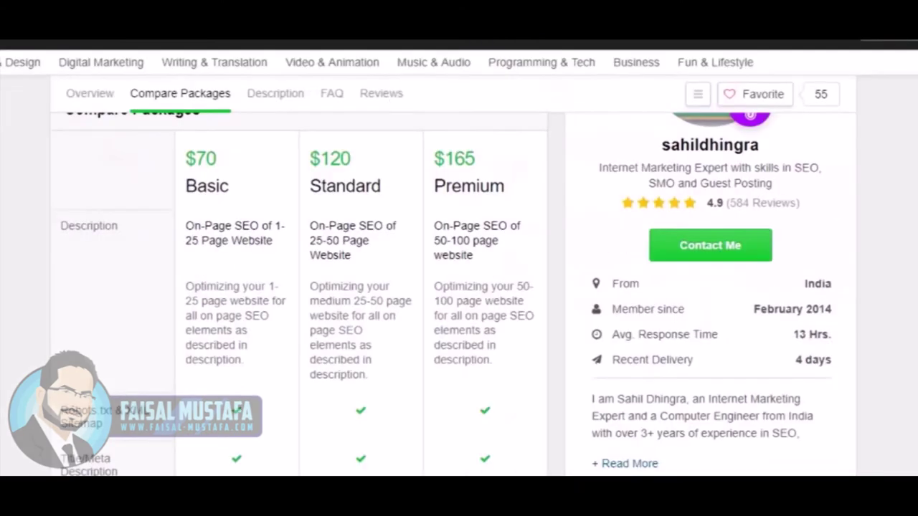
# Step: Proceed to the $70 Basic order of the competing "onpage SEO for your website" gig and examine its order upgrades
pyautogui.scroll(5, 806, 195)
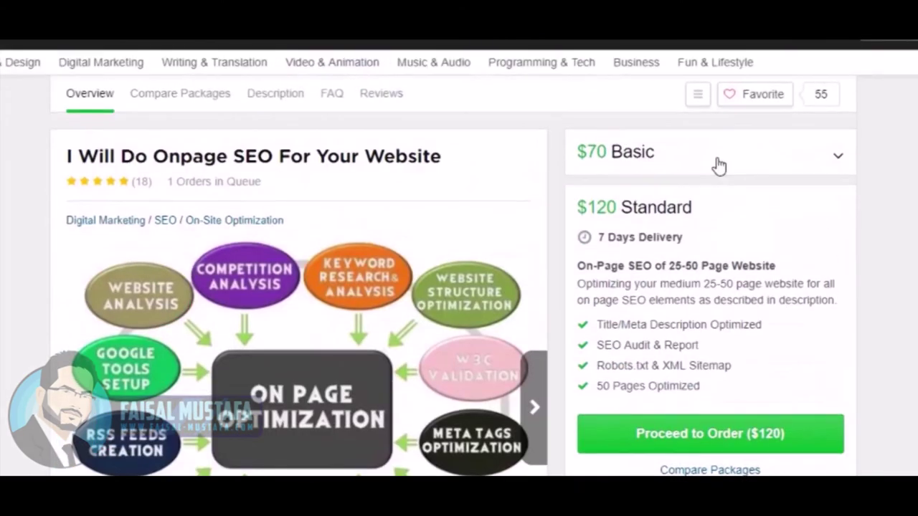
pyautogui.click(710, 170)
pyautogui.click(676, 363)
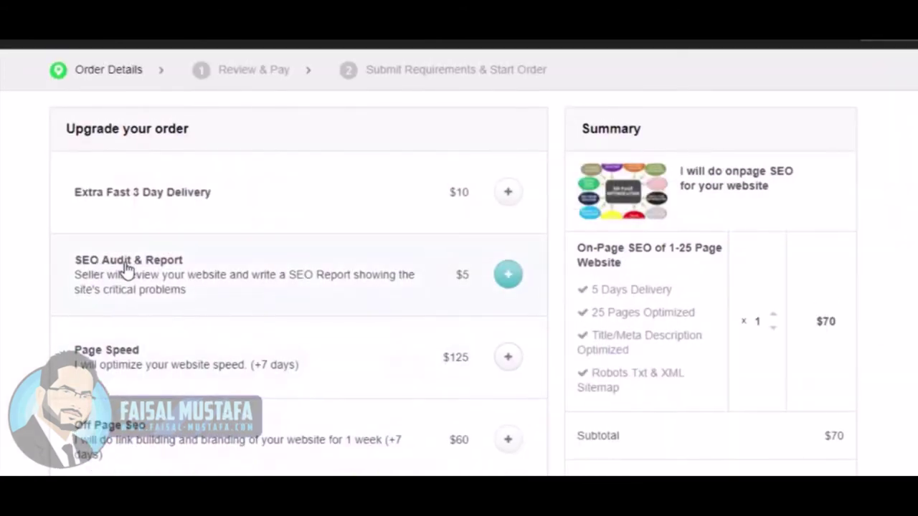
pyautogui.scroll(-1, 129, 274)
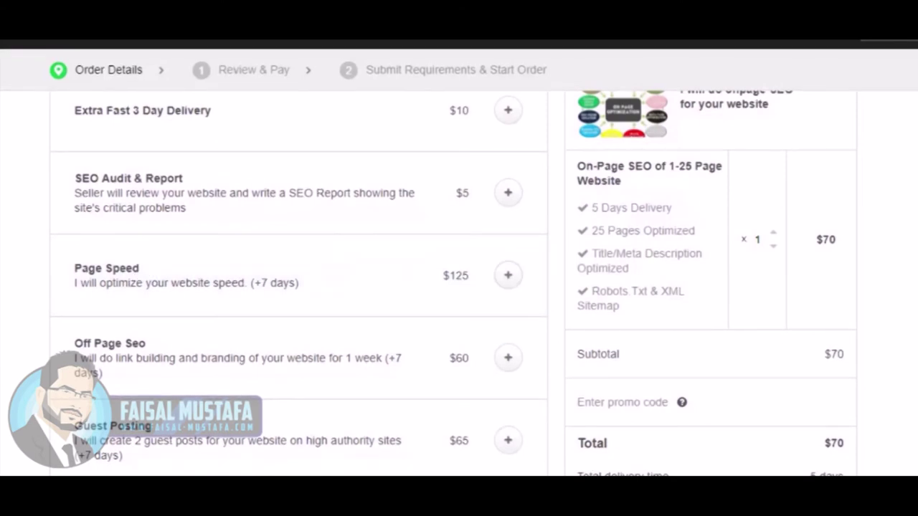
# Step: Switch to Notepad and enter "Website Speed Optimization" as the second gig extra
pyautogui.hotkey('alt', 'Tab')
pyautogui.write('Page SE')
pyautogui.press('BackSpace')
pyautogui.write('peed O')
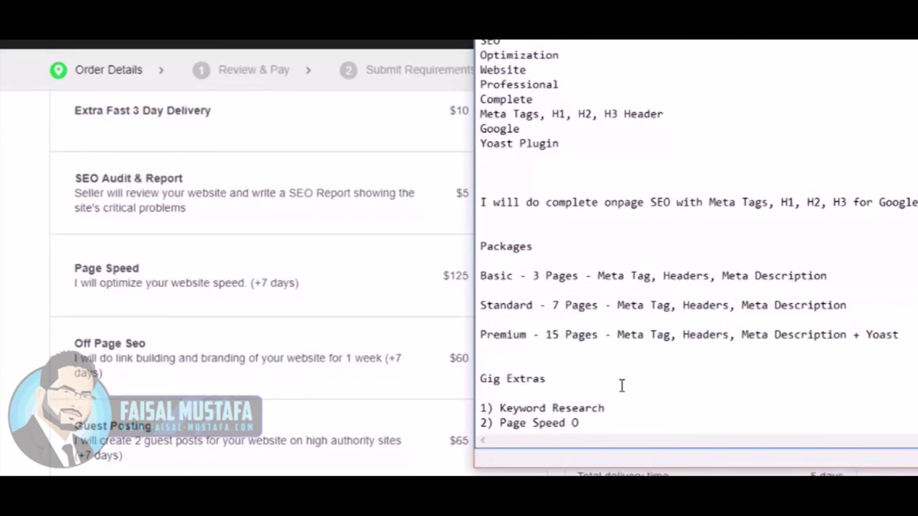
pyautogui.write('ptimiztion')
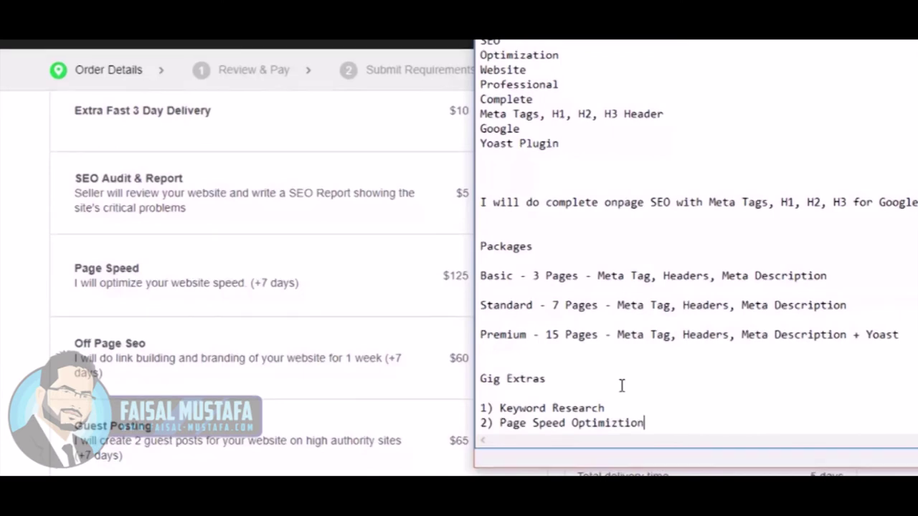
pyautogui.moveTo(648, 426); pyautogui.dragTo(500, 444)
pyautogui.write('Website SE')
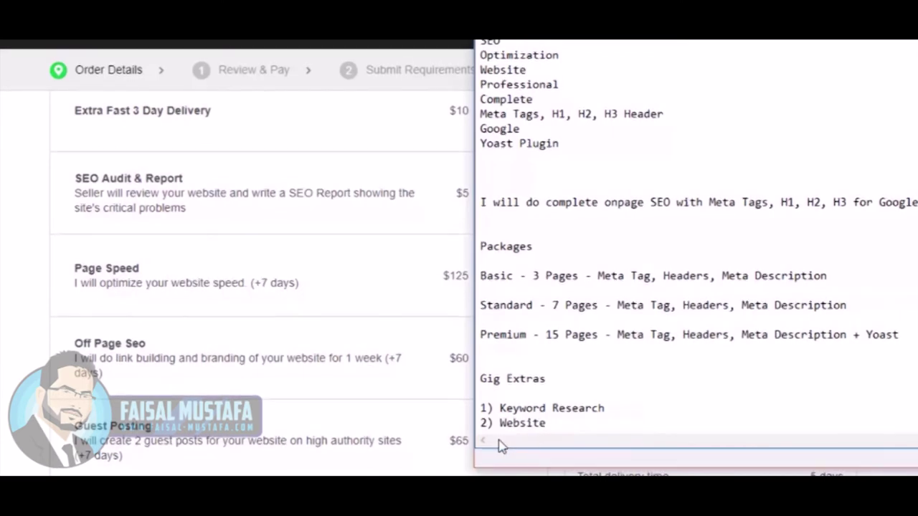
pyautogui.press('BackSpace')
pyautogui.write('peed Optimization')
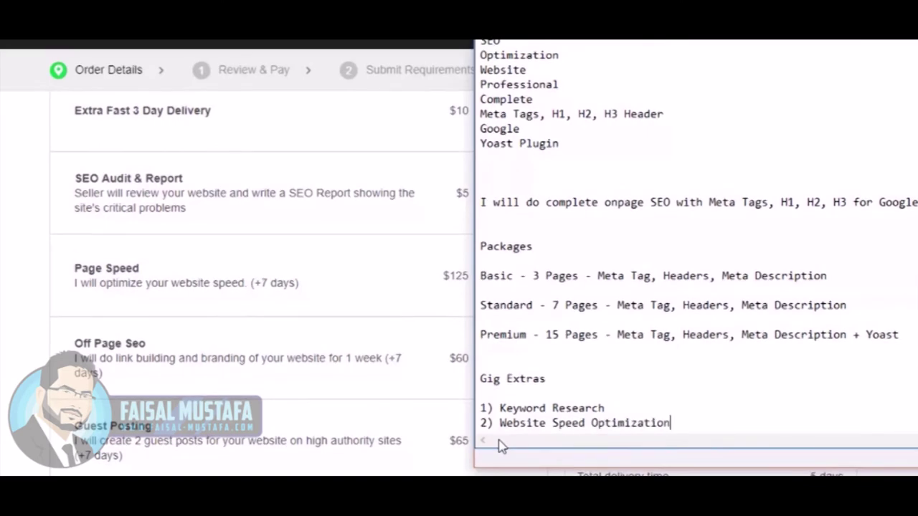
pyautogui.press('Return')
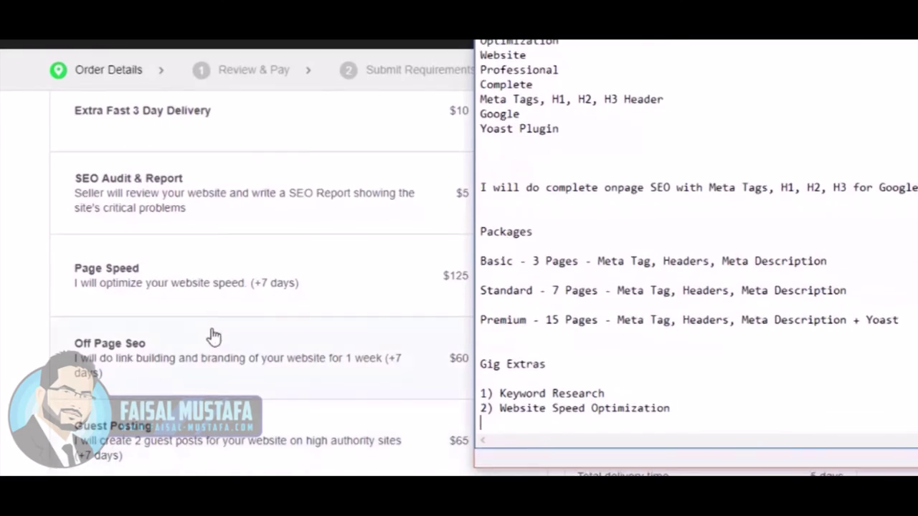
# Step: Add "3) Offpage SEO" to the gig extras list and begin a fourth line numbered "4)"
pyautogui.scroll(-1, 213, 336)
pyautogui.write('3) Offpage ')
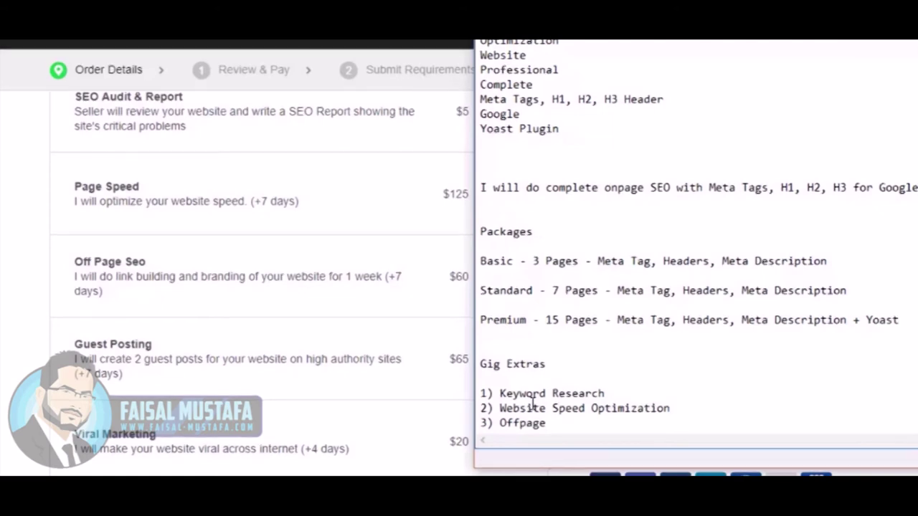
pyautogui.write('SEO')
pyautogui.press('Return')
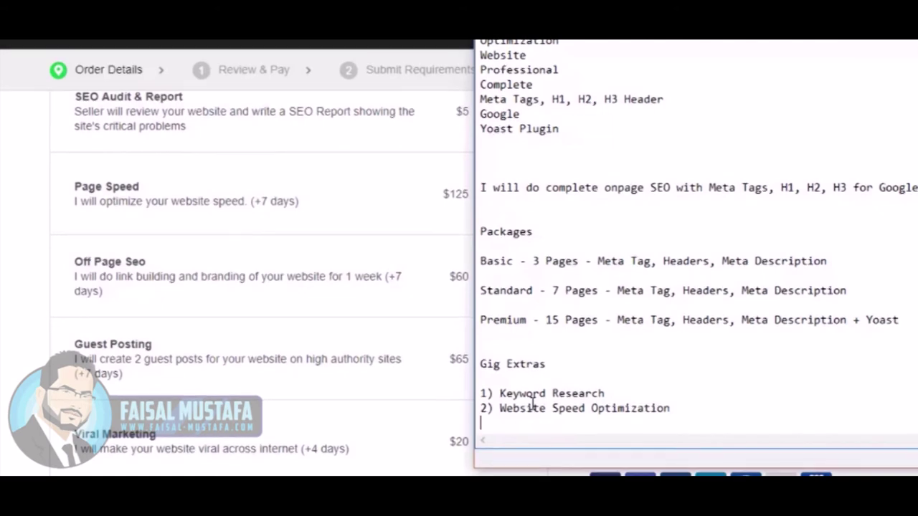
pyautogui.write('4)')
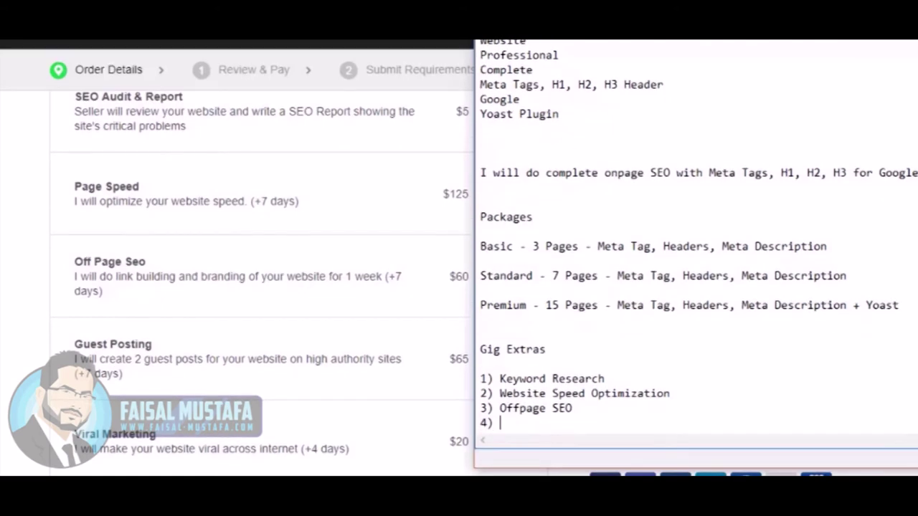
# Step: Proceed to the $30 Basic order of the competing "Professional Wordpress OnPage SEO" gig and examine its order upgrades
pyautogui.scroll(-1, 231, 332)
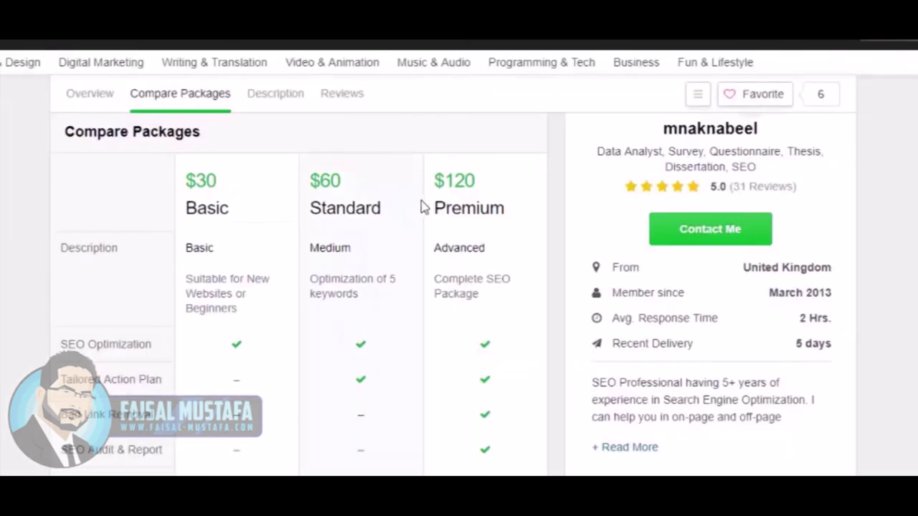
pyautogui.scroll(10, 779, 189)
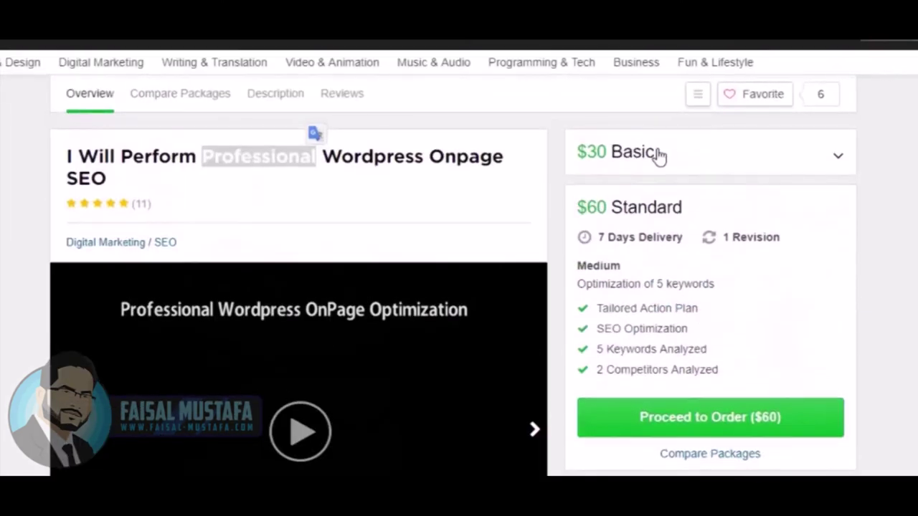
pyautogui.click(658, 153)
pyautogui.click(687, 349)
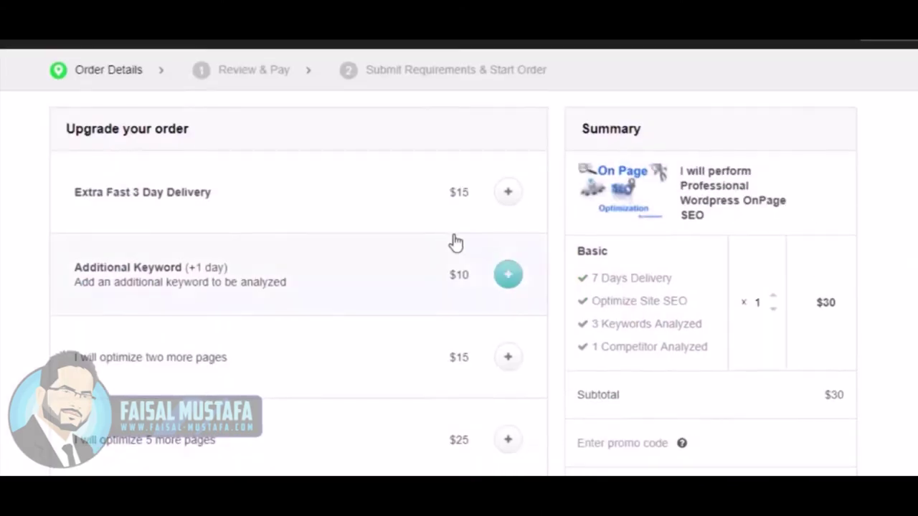
pyautogui.scroll(-1, 160, 289)
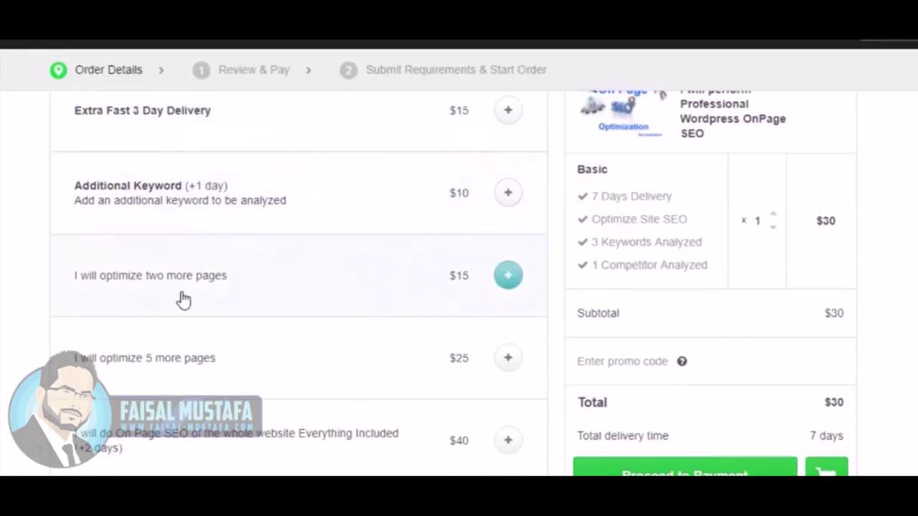
pyautogui.scroll(-1, 182, 300)
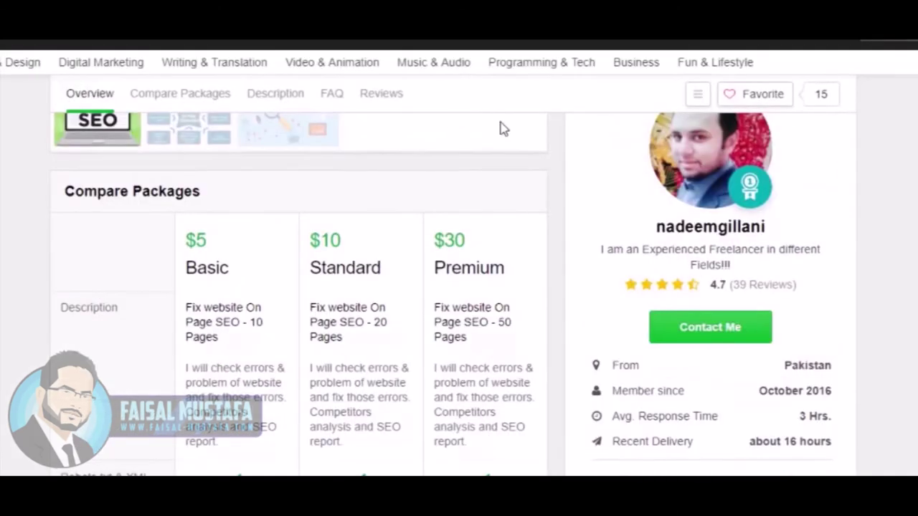
# Step: Review the packages of the competing "complete onpage SEO of your website" gig and proceed to its $5 Basic order
pyautogui.scroll(-4, 742, 172)
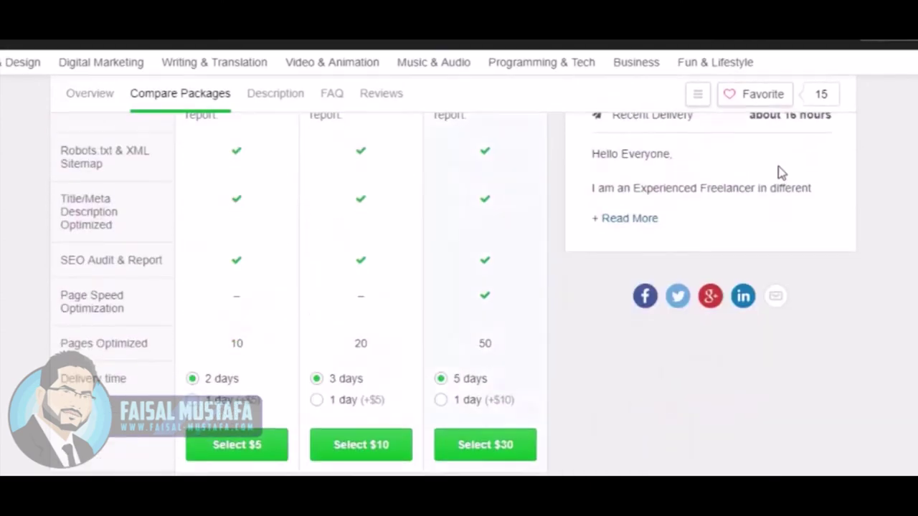
pyautogui.scroll(10, 743, 172)
pyautogui.click(637, 172)
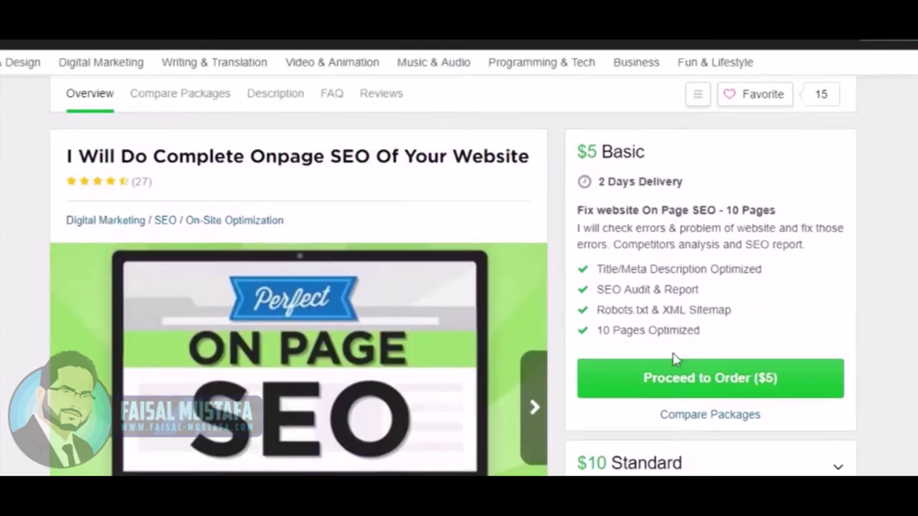
pyautogui.click(665, 384)
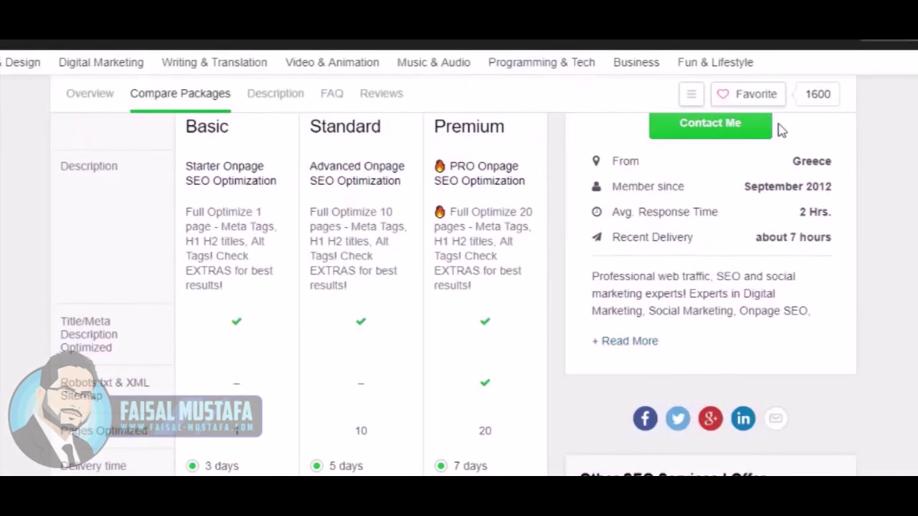
# Step: Proceed to the $5 Basic order of the competing "onpage SEO optimize meta tags, alt, h1, h2, h3 titles" gig and examine its upgrades
pyautogui.scroll(10, 908, 342)
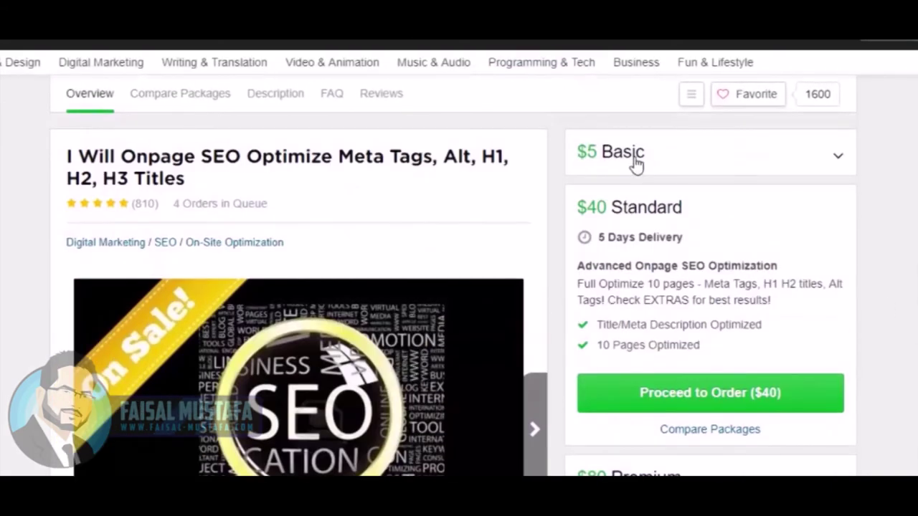
pyautogui.click(636, 164)
pyautogui.click(694, 344)
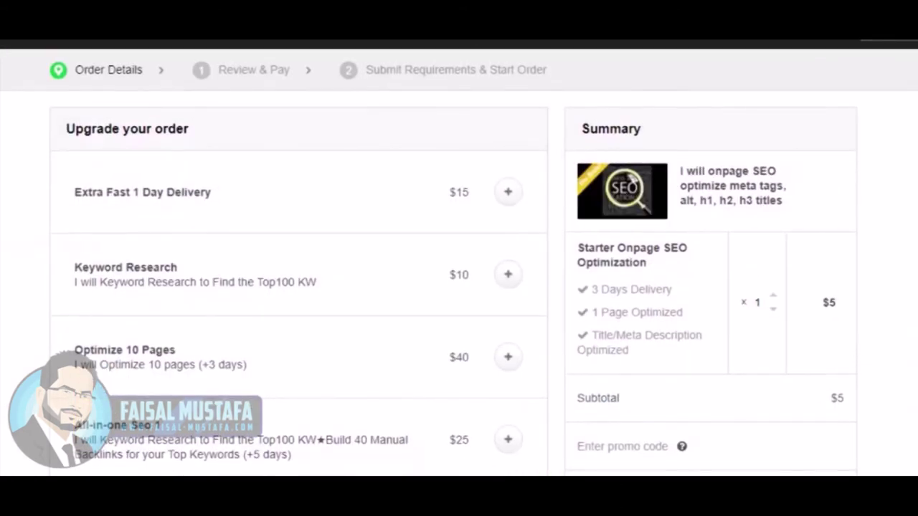
pyautogui.scroll(-3, 459, 287)
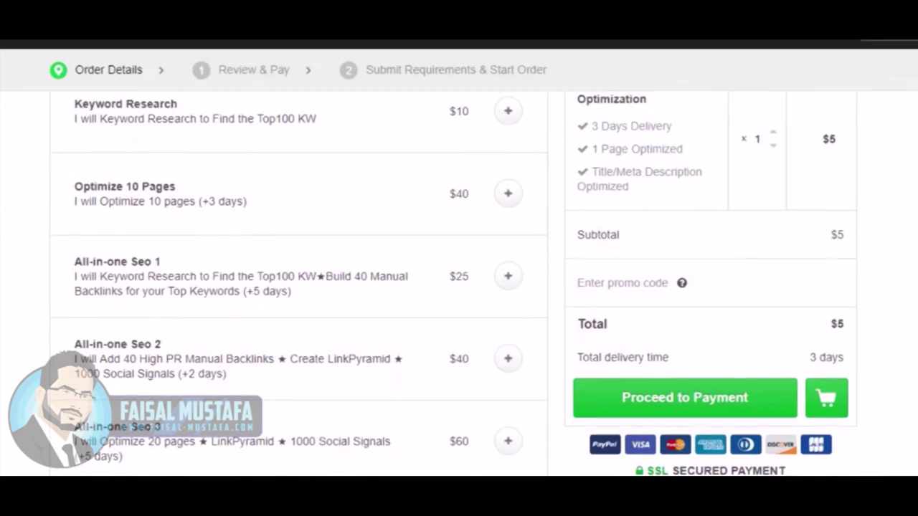
pyautogui.scroll(-1, 459, 287)
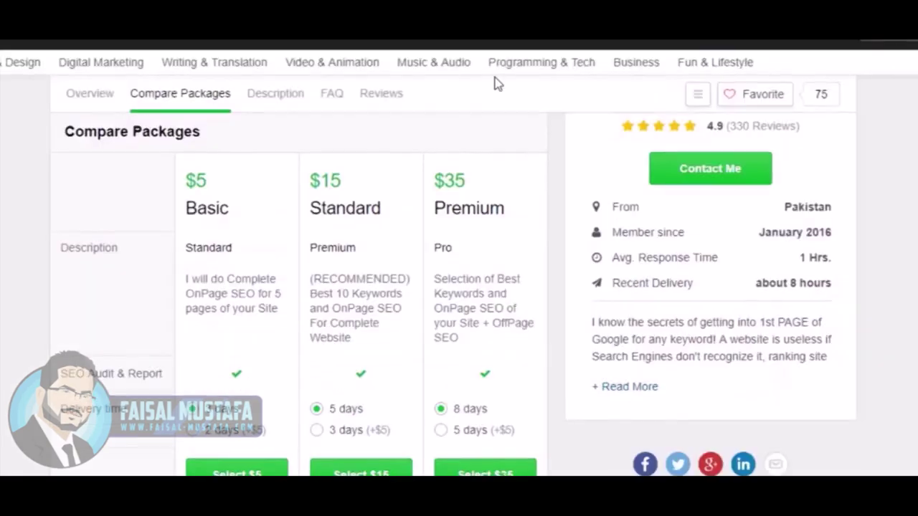
# Step: Review the competing gig offering $5, $15 and $35 packages and proceed to its $5 Basic order
pyautogui.scroll(-3, 395, 222)
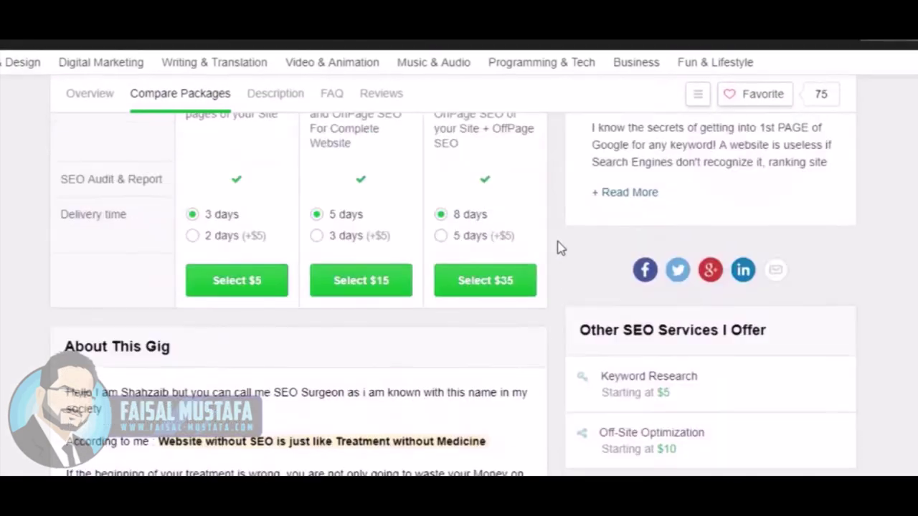
pyautogui.scroll(10, 646, 237)
pyautogui.click(664, 174)
pyautogui.click(666, 323)
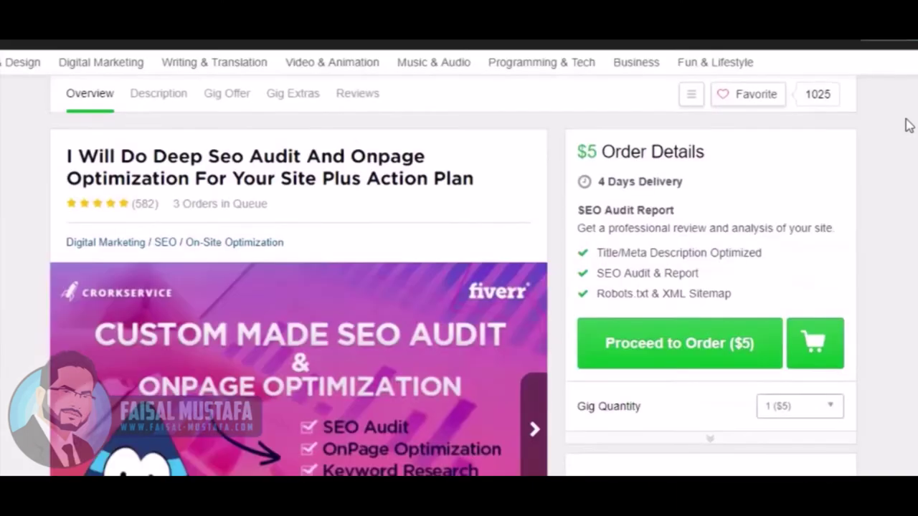
# Step: Proceed to the $5 orders of the competing "deep seo audit and ONPAGE optimization" and "onpage SEO for Google" gigs to examine their upgrades
pyautogui.click(693, 324)
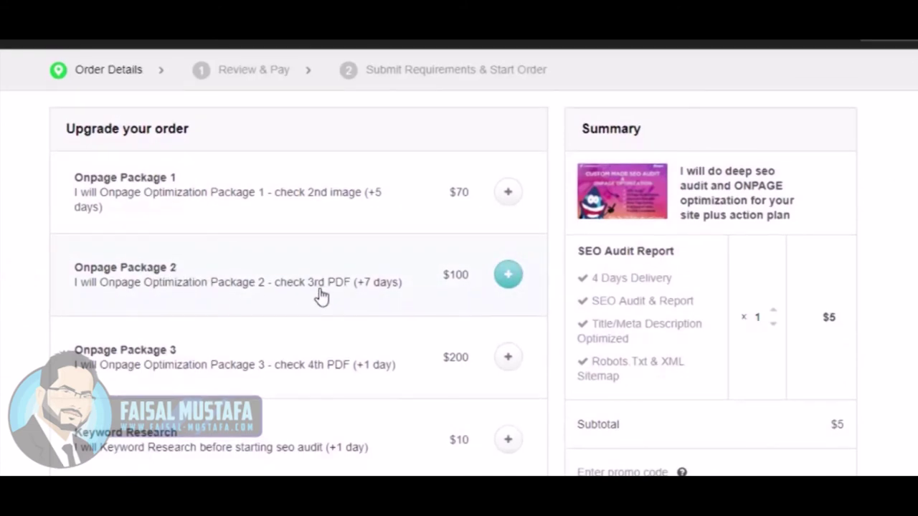
pyautogui.scroll(-2, 373, 341)
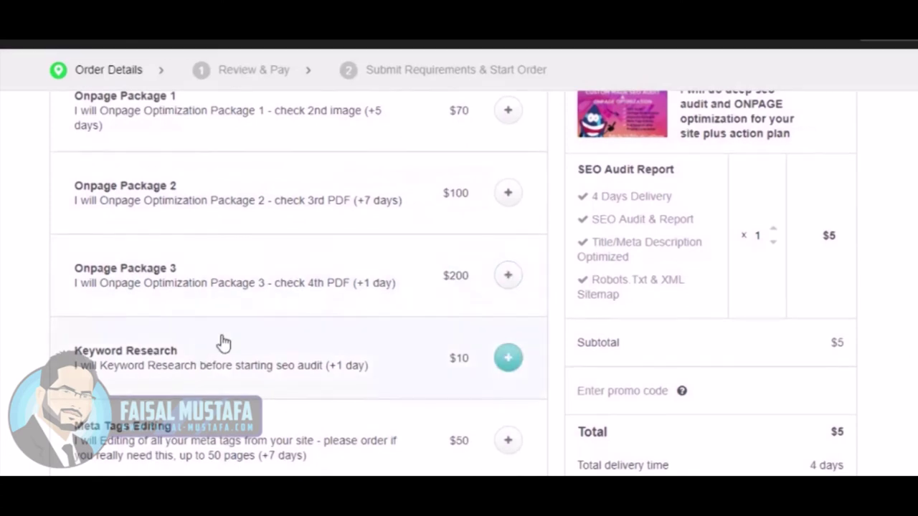
pyautogui.scroll(-2, 222, 342)
pyautogui.scroll(-2, 147, 361)
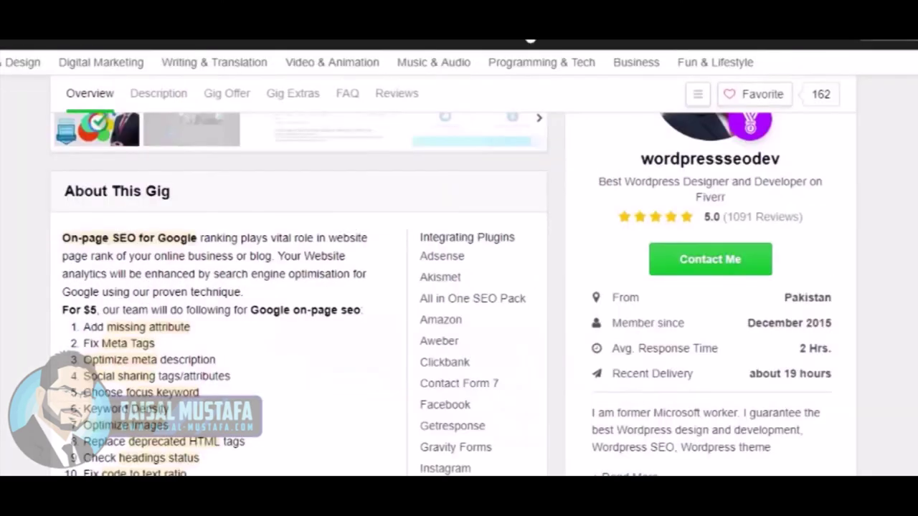
pyautogui.scroll(1, 619, 206)
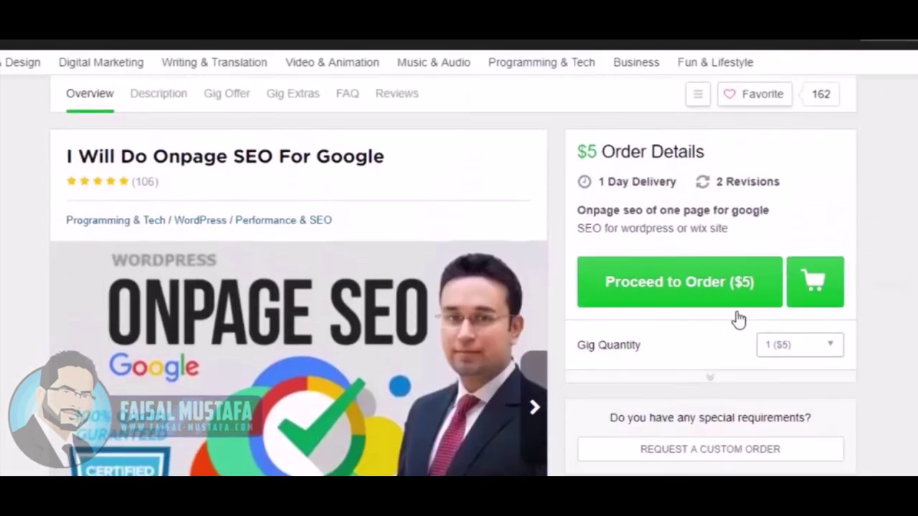
pyautogui.click(702, 295)
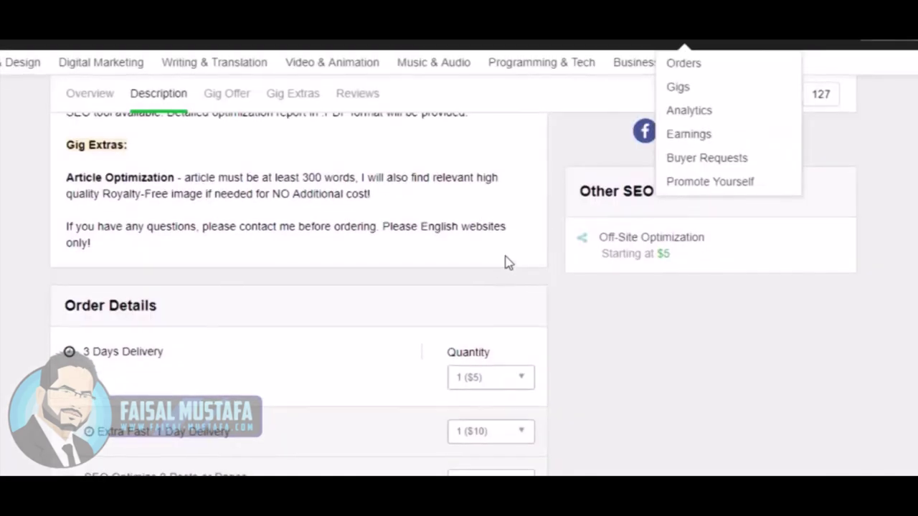
# Step: Proceed to the $5 order of the competing "set up yoast wordpress SEO for onpage optimization" gig and examine its order upgrades
pyautogui.scroll(-7, 518, 264)
pyautogui.scroll(10, 603, 314)
pyautogui.scroll(3, 753, 225)
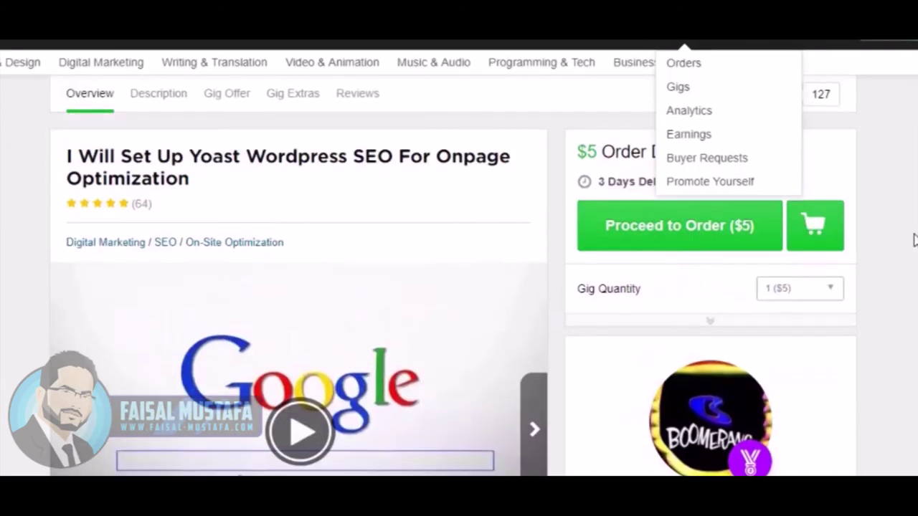
pyautogui.click(656, 231)
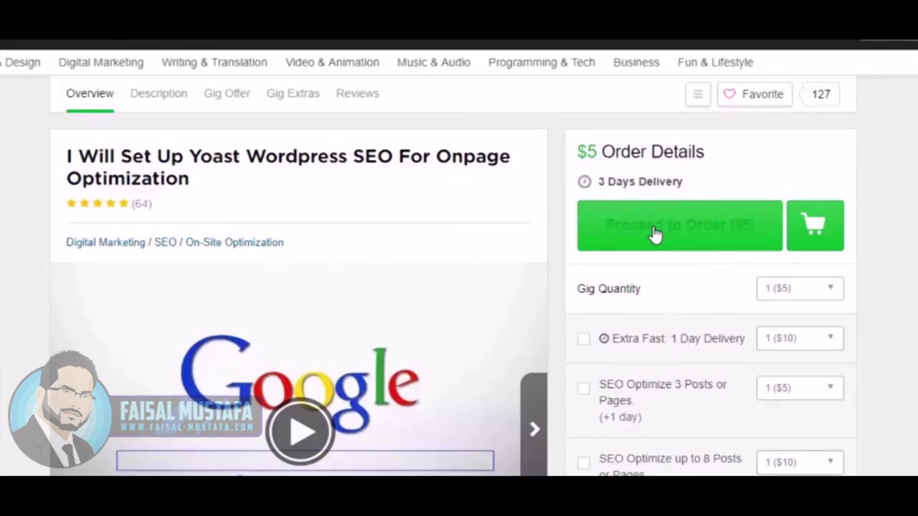
pyautogui.click(654, 234)
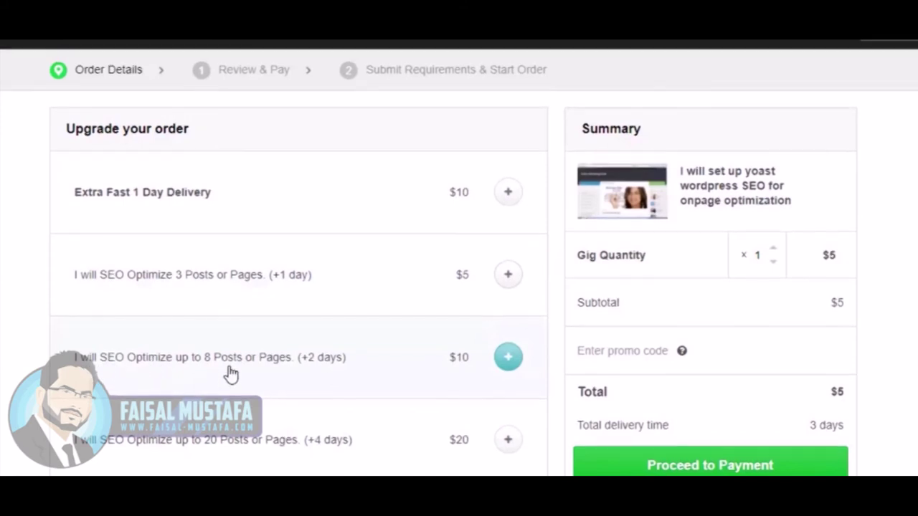
pyautogui.scroll(-2, 291, 304)
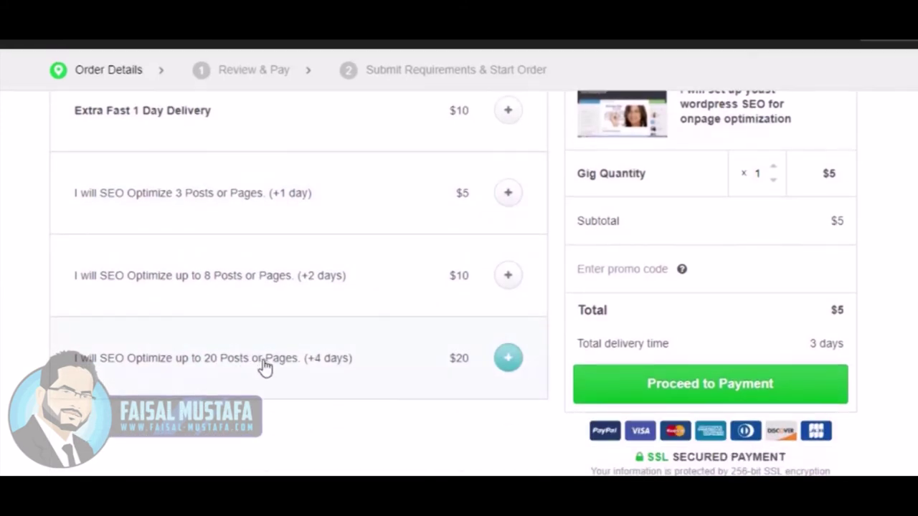
pyautogui.scroll(2, 395, 377)
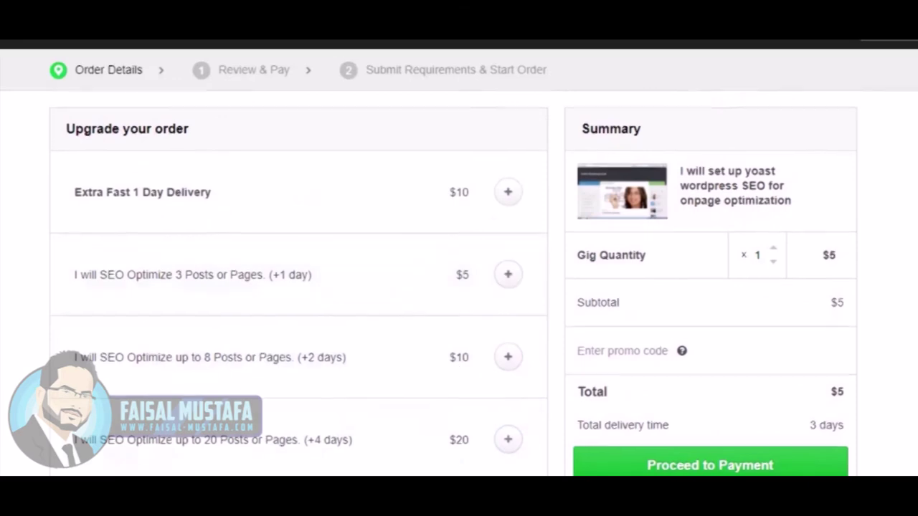
# Step: Switch to Notepad and enter "Add 10 Pages" as the fourth gig extra
pyautogui.hotkey('alt', 'Tab')
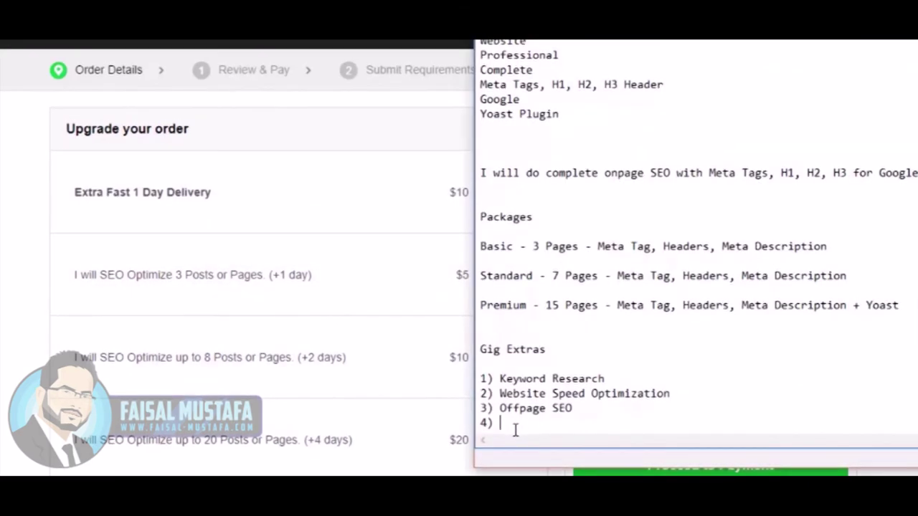
pyautogui.write('Add')
pyautogui.press('BackSpace')
pyautogui.press('BackSpace')
pyautogui.press('BackSpace')
pyautogui.press('BackSpace')
pyautogui.write('10 Pages')
pyautogui.click(510, 426)
pyautogui.write('Add')
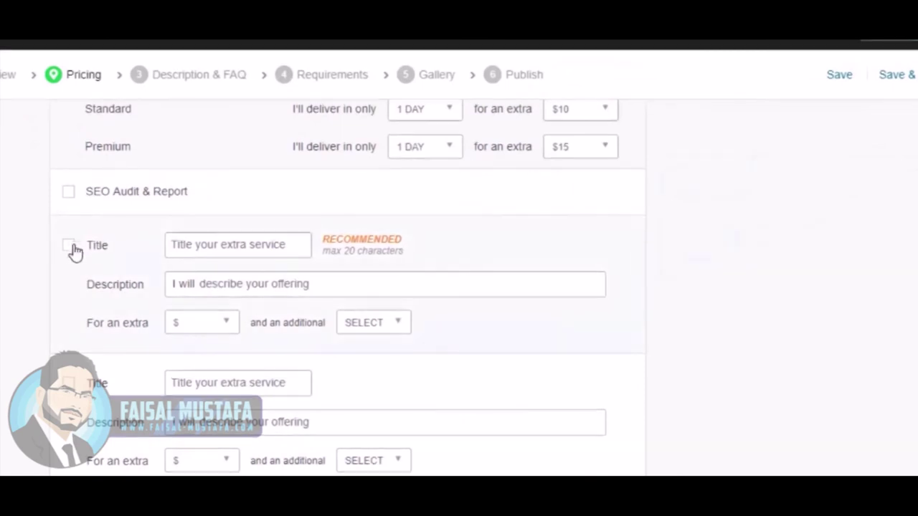
# Step: Enable the first custom gig extra and title it "Keyword Research"
pyautogui.click(68, 247)
pyautogui.click(179, 248)
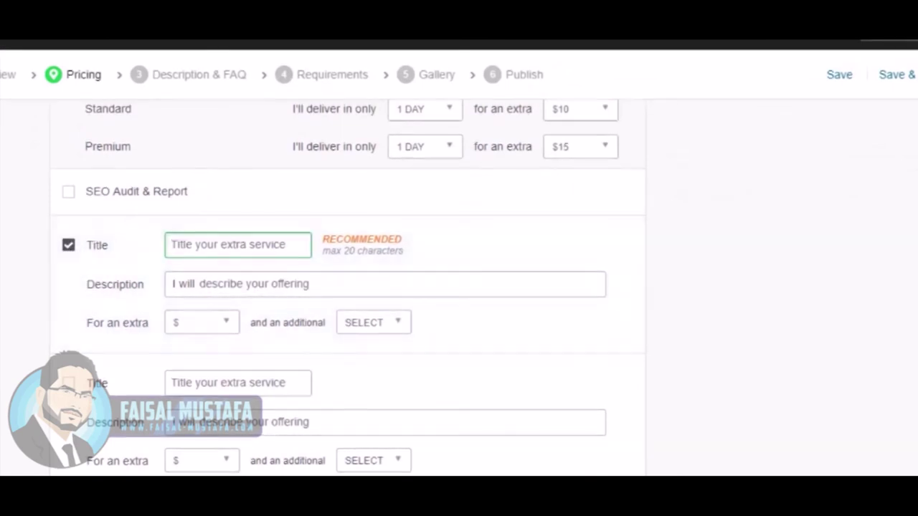
pyautogui.hotkey('alt', 'Tab')
pyautogui.hotkey('alt', 'Tab')
pyautogui.write('Keyword Re')
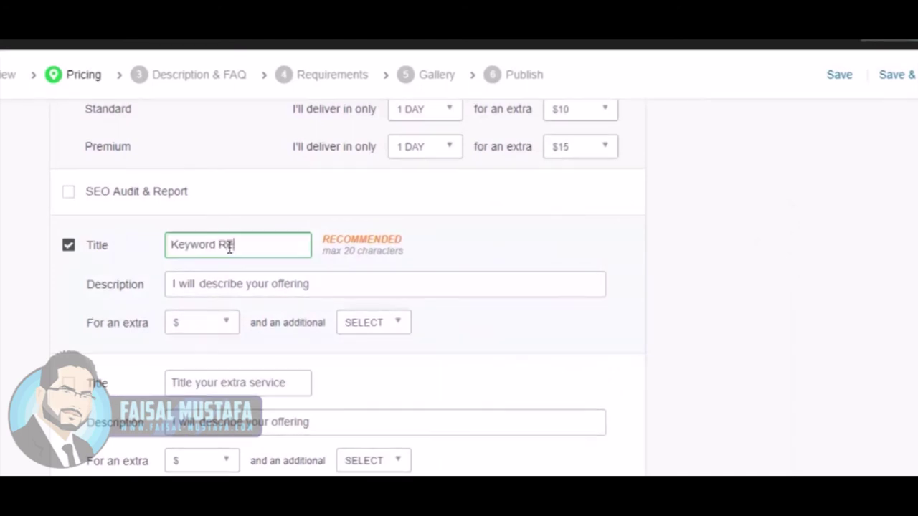
pyautogui.write('search')
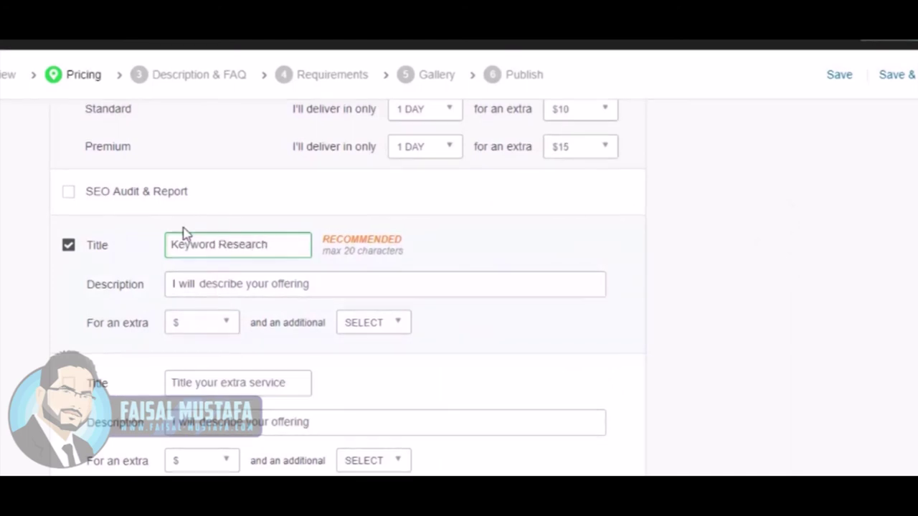
# Step: Describe the Keyword Research extra as "I will do Complete Keyword Research for your website"
pyautogui.click(202, 278)
pyautogui.write('I will do ')
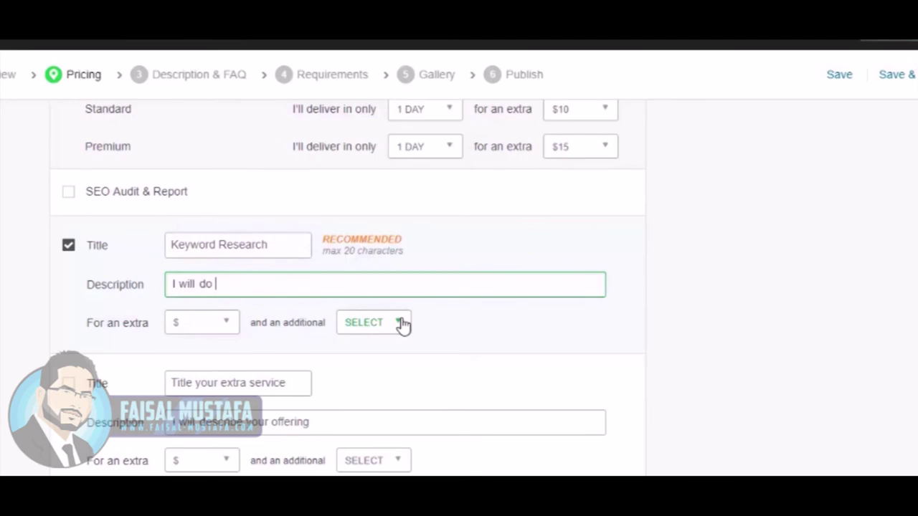
pyautogui.write('Complete Ke')
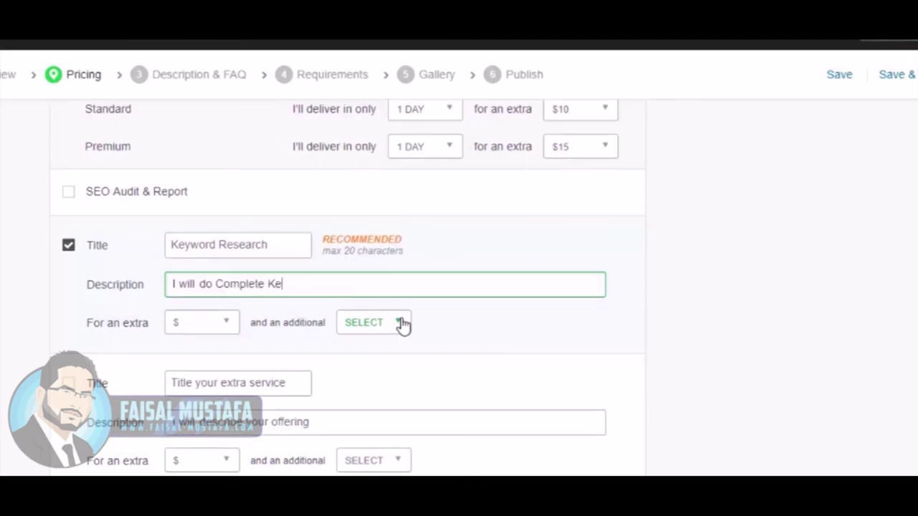
pyautogui.write('yword Resea')
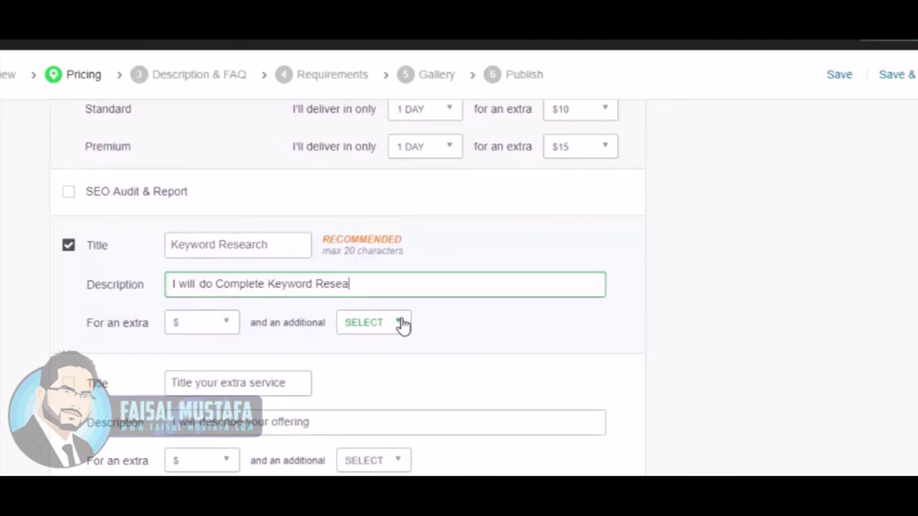
pyautogui.write('rch for your website')
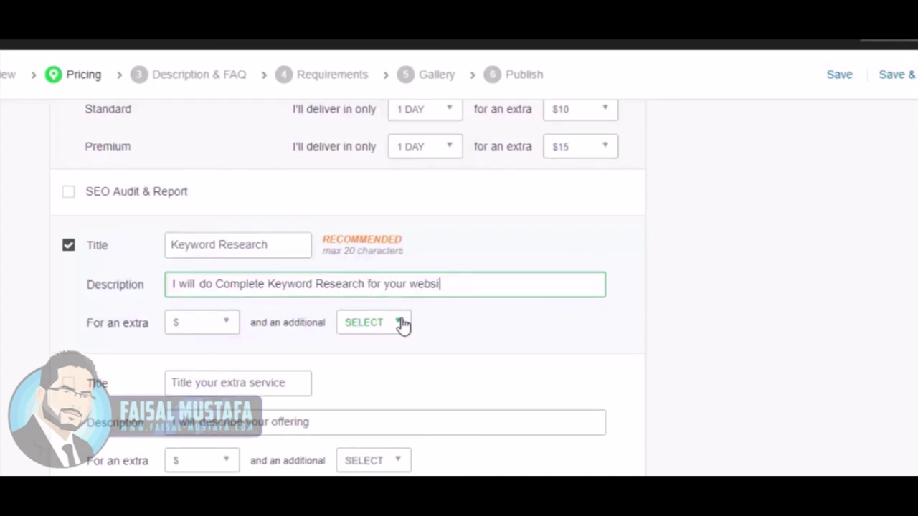
# Step: Price the Keyword Research extra at $25 with 1 additional day
pyautogui.click(192, 326)
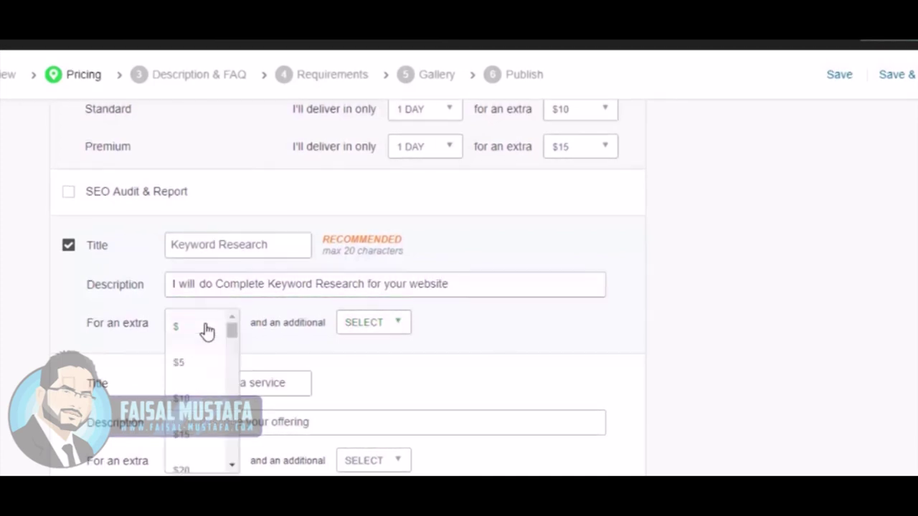
pyautogui.scroll(-1, 198, 373)
pyautogui.click(188, 425)
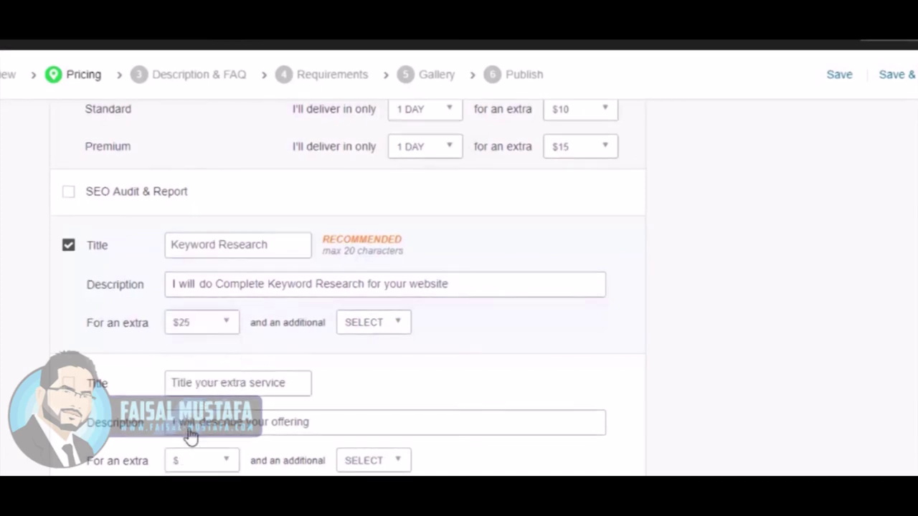
pyautogui.click(376, 333)
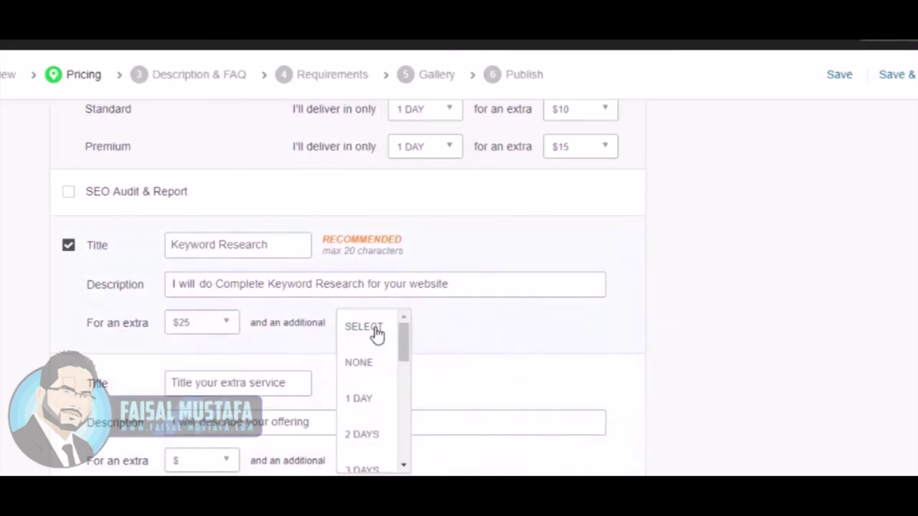
pyautogui.scroll(-1, 377, 352)
pyautogui.click(363, 330)
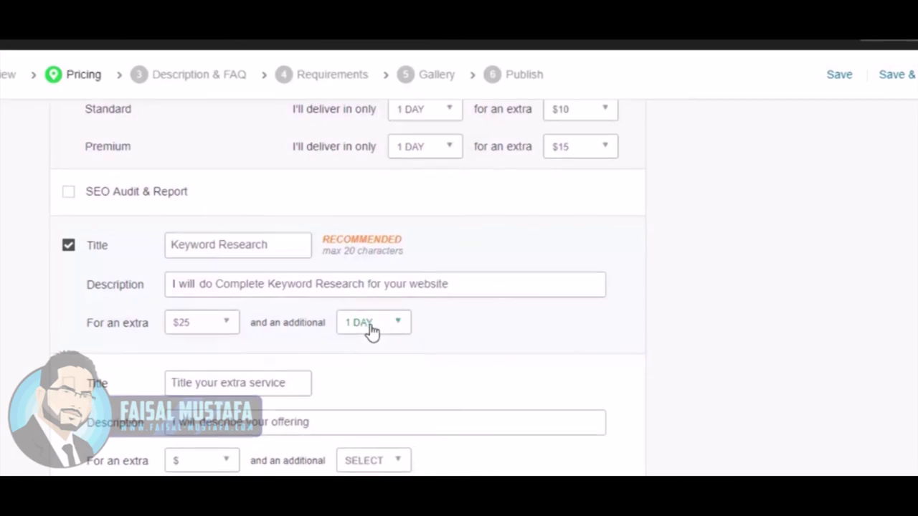
# Step: Enable the second custom gig extra and title it "Speed Optimization", based on the second extra in the Notepad list
pyautogui.scroll(-1, 665, 349)
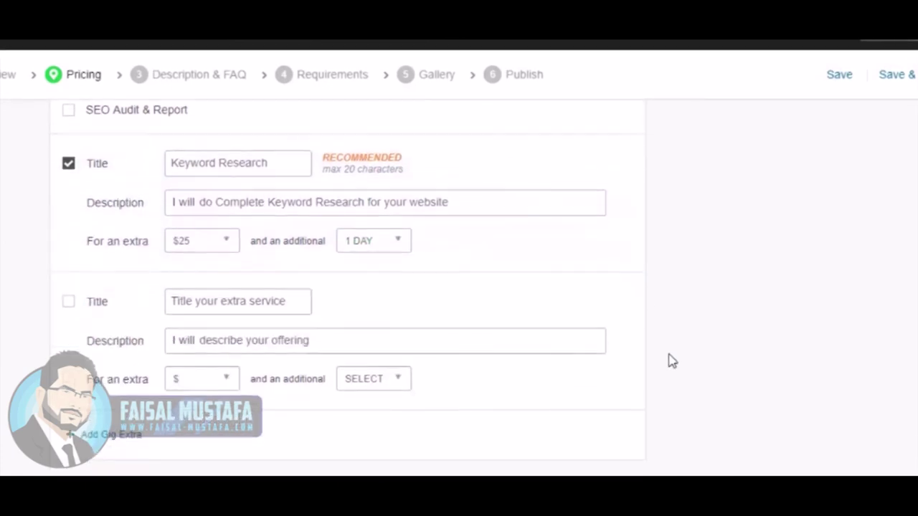
pyautogui.click(68, 302)
pyautogui.click(191, 302)
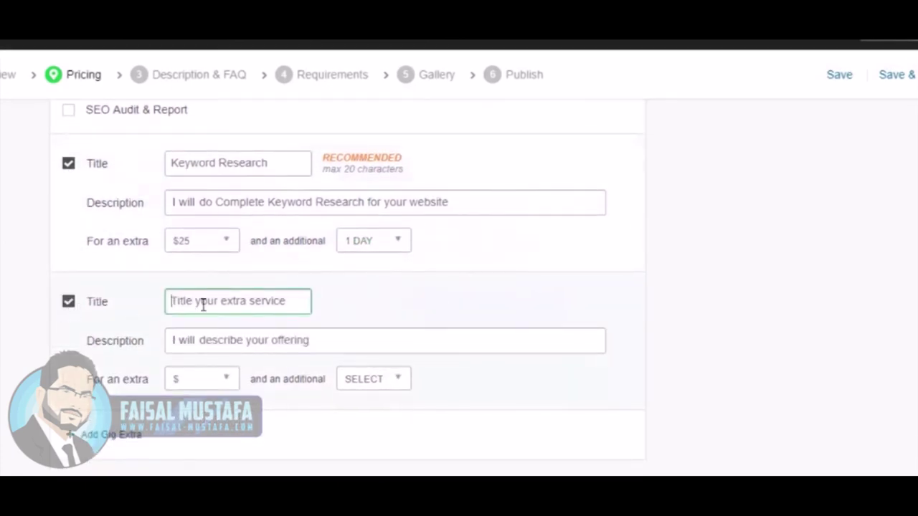
pyautogui.hotkey('alt', 'Tab')
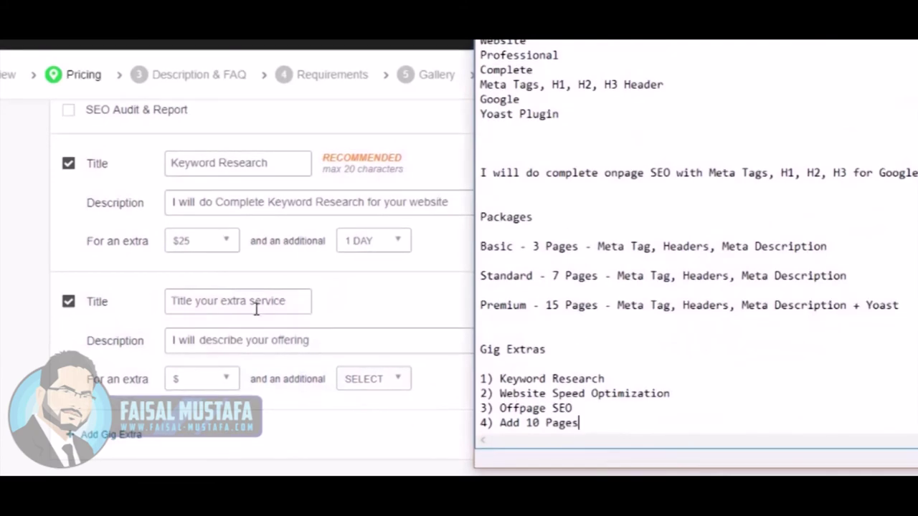
pyautogui.click(225, 302)
pyautogui.write('Website')
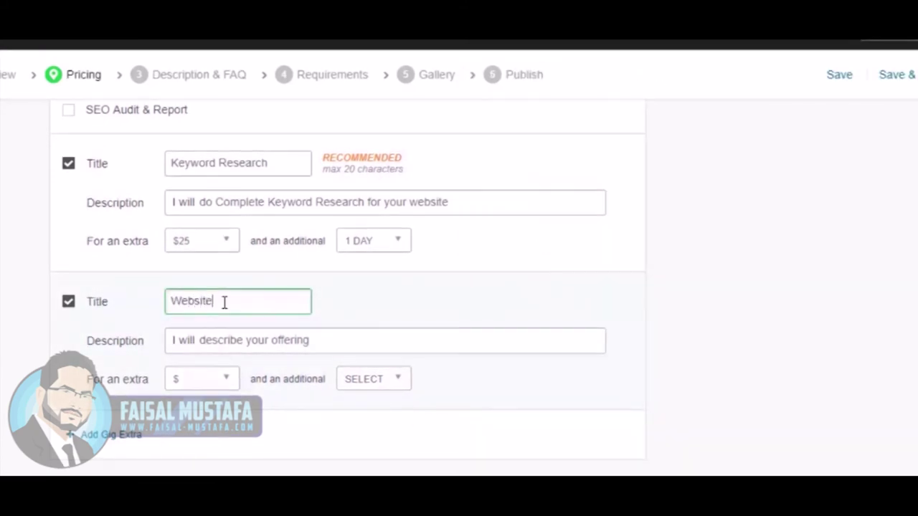
pyautogui.write(' Speed Optimiz')
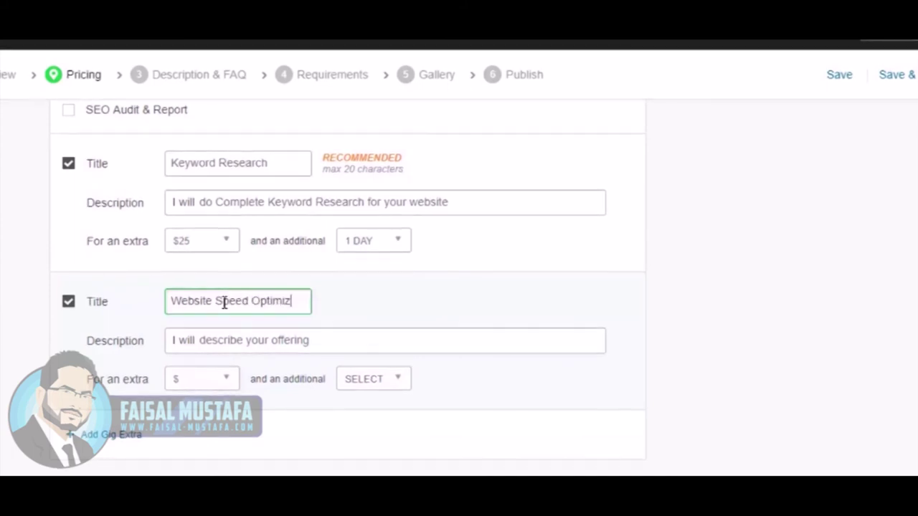
pyautogui.write('ation')
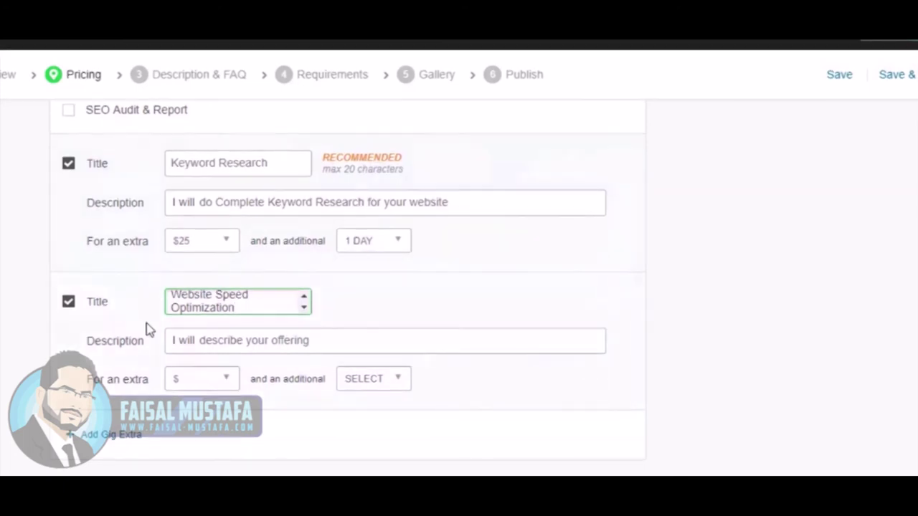
pyautogui.moveTo(216, 300); pyautogui.dragTo(118, 300)
pyautogui.press('BackSpace')
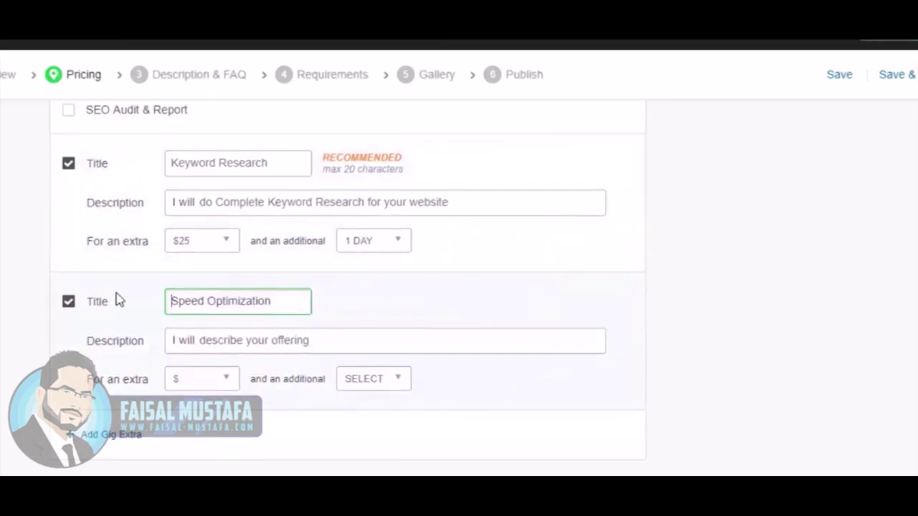
# Step: Describe the Speed Optimization extra as "I will Optimize your website for fast speed."
pyautogui.click(205, 339)
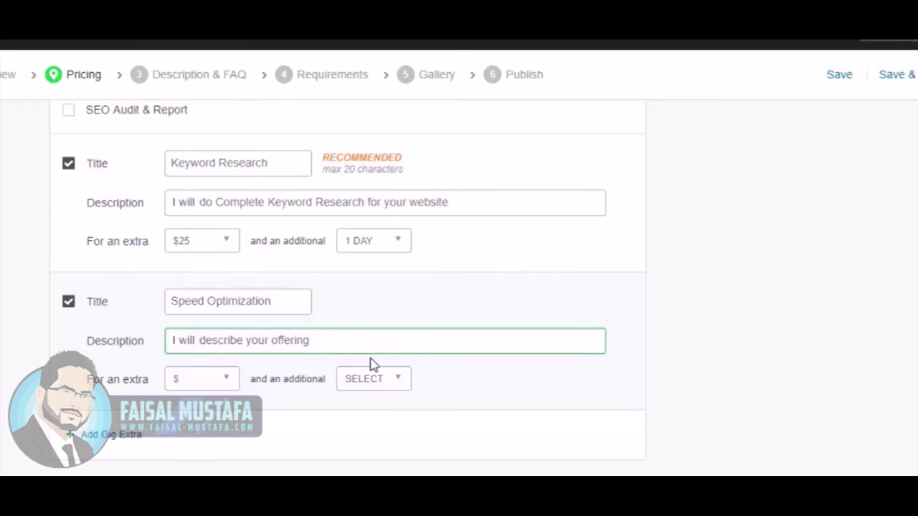
pyautogui.hotkey('shift', 'End')
pyautogui.write('do')
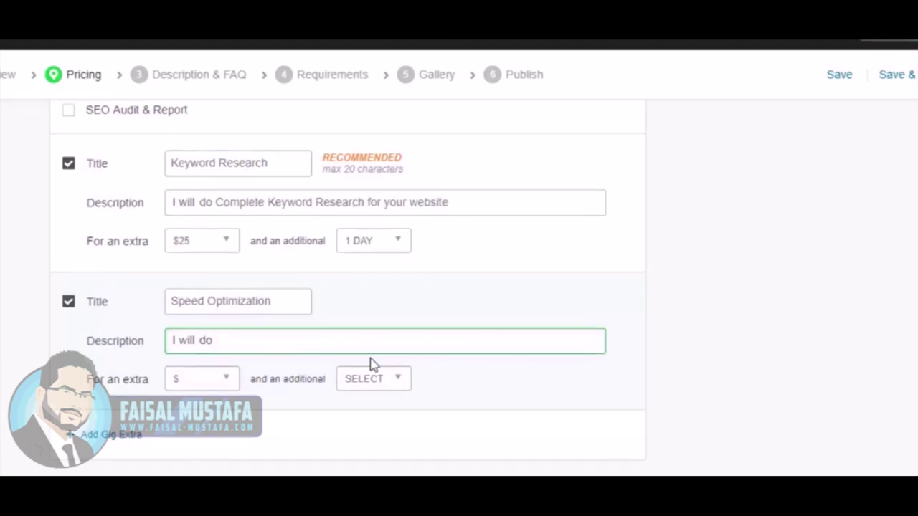
pyautogui.press('BackSpace')
pyautogui.press('BackSpace')
pyautogui.write('Opti')
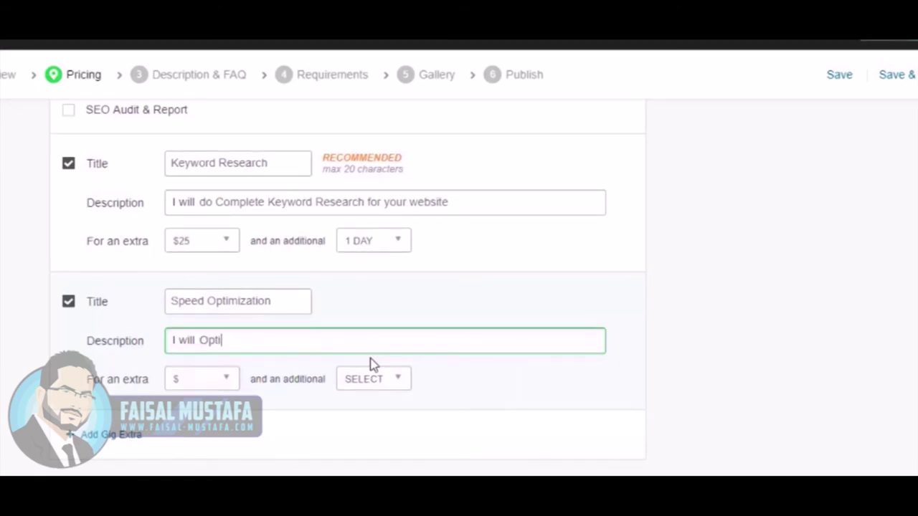
pyautogui.write('mize your website')
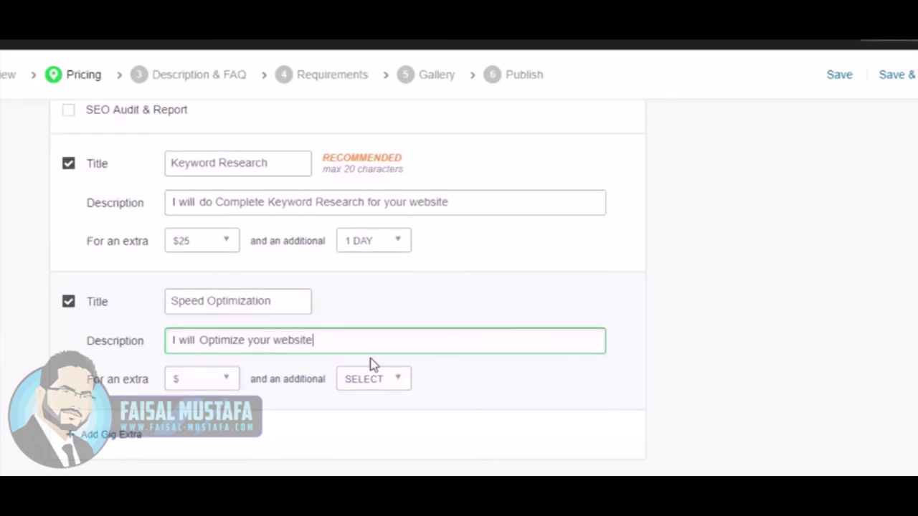
pyautogui.write(' for fast speed')
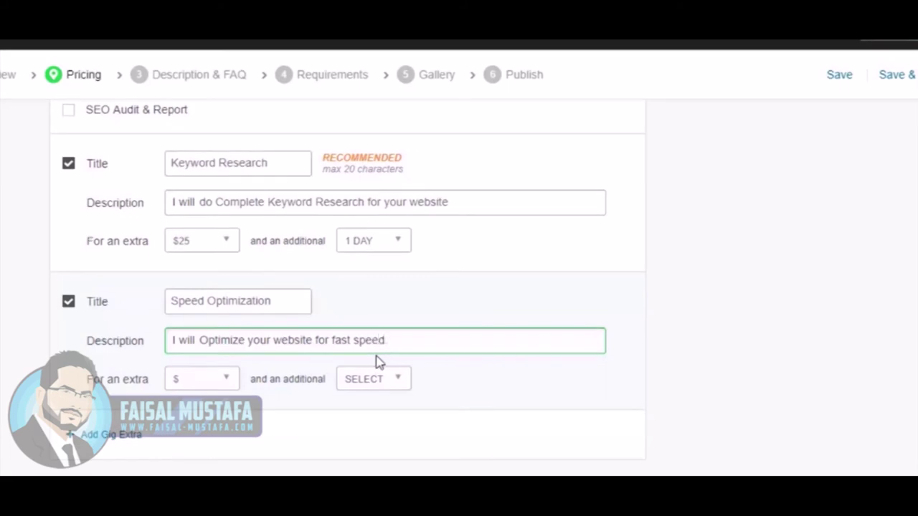
# Step: Price the Speed Optimization extra at $25 with 2 additional days
pyautogui.click(198, 384)
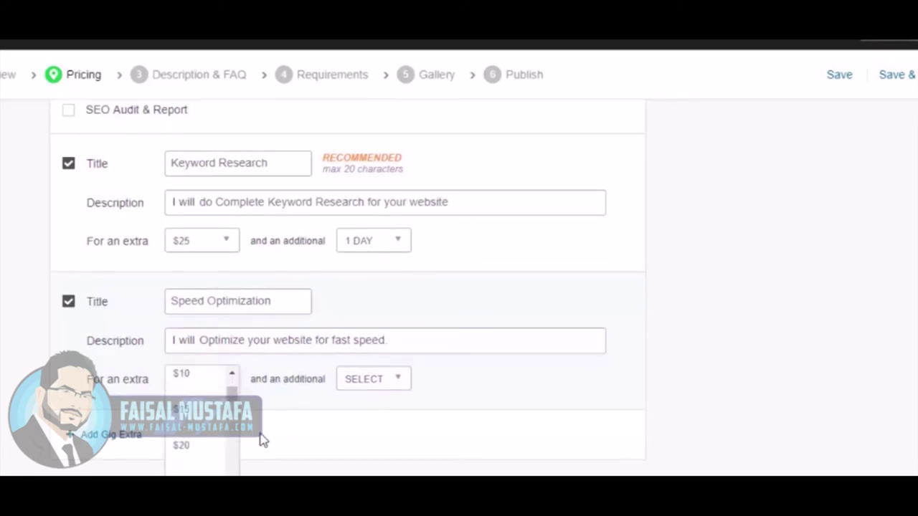
pyautogui.scroll(-1, 261, 438)
pyautogui.scroll(-2, 205, 385)
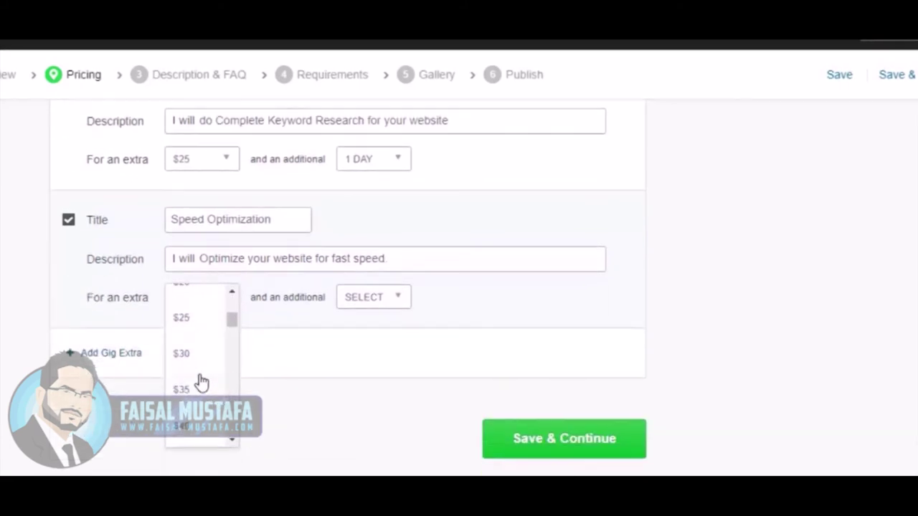
pyautogui.click(190, 325)
pyautogui.click(374, 308)
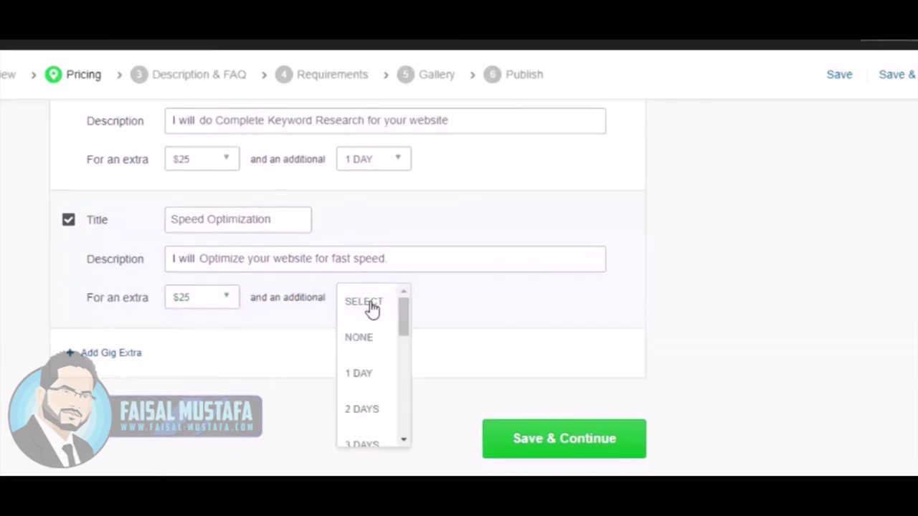
pyautogui.click(354, 410)
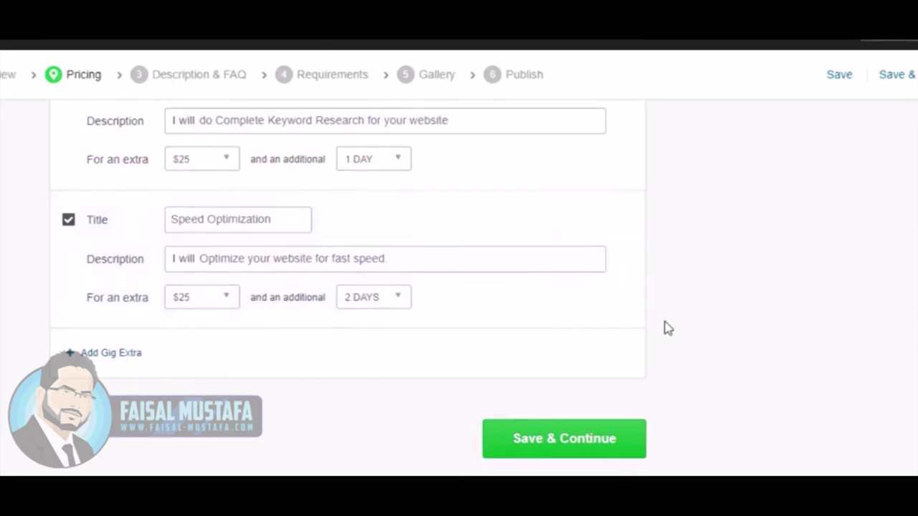
# Step: Add and enable a third custom gig extra, and copy "Offpage SEO" from the Notepad list as its title
pyautogui.click(100, 356)
pyautogui.scroll(-2, 676, 369)
pyautogui.click(68, 278)
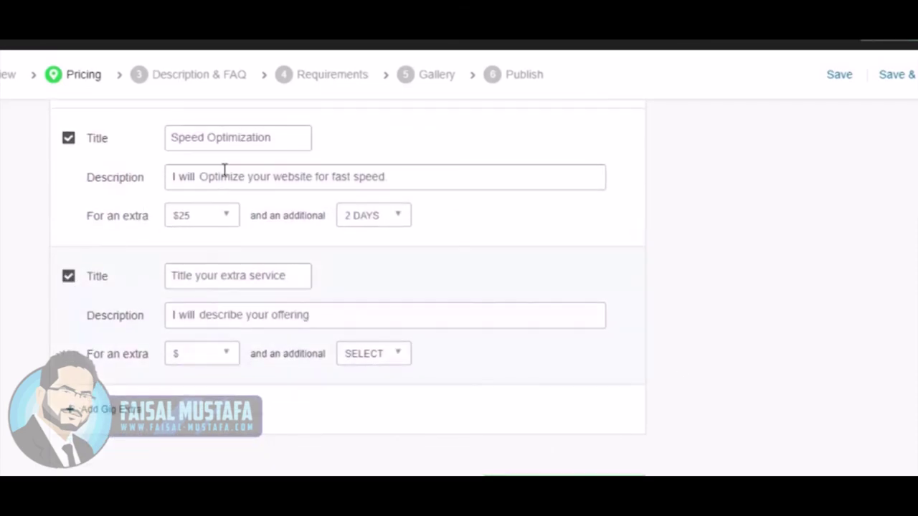
pyautogui.hotkey('alt', 'Tab')
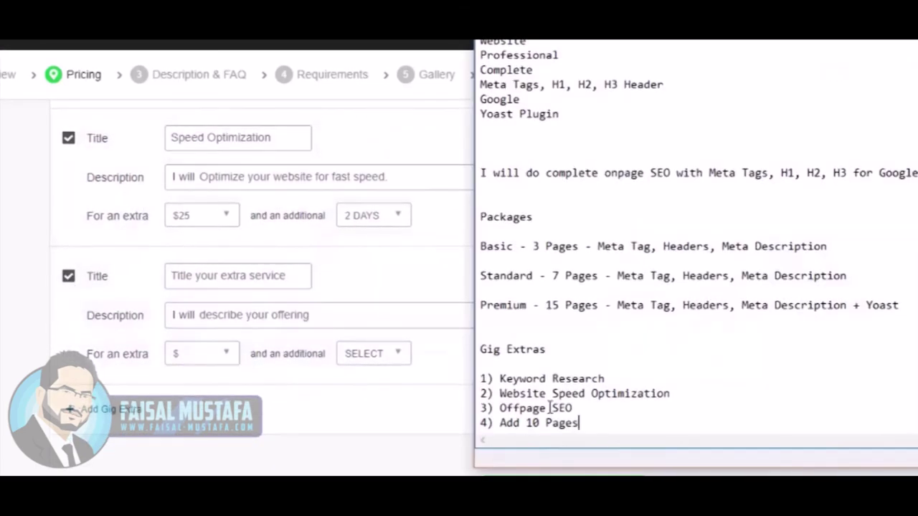
pyautogui.moveTo(580, 406); pyautogui.dragTo(549, 408)
pyautogui.moveTo(481, 422); pyautogui.dragTo(494, 416)
pyautogui.moveTo(573, 408); pyautogui.dragTo(500, 408)
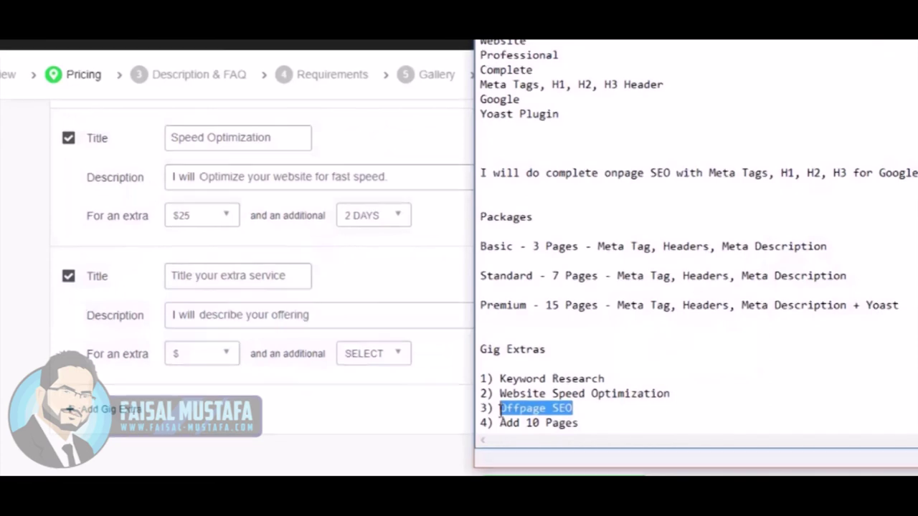
pyautogui.hotkey('ctrl', 'c')
pyautogui.click(205, 279)
pyautogui.hotkey('ctrl', 'v')
# Step: Describe the Offpage SEO extra as "I will do offpage SEO for your website for 7 days"
pyautogui.click(208, 316)
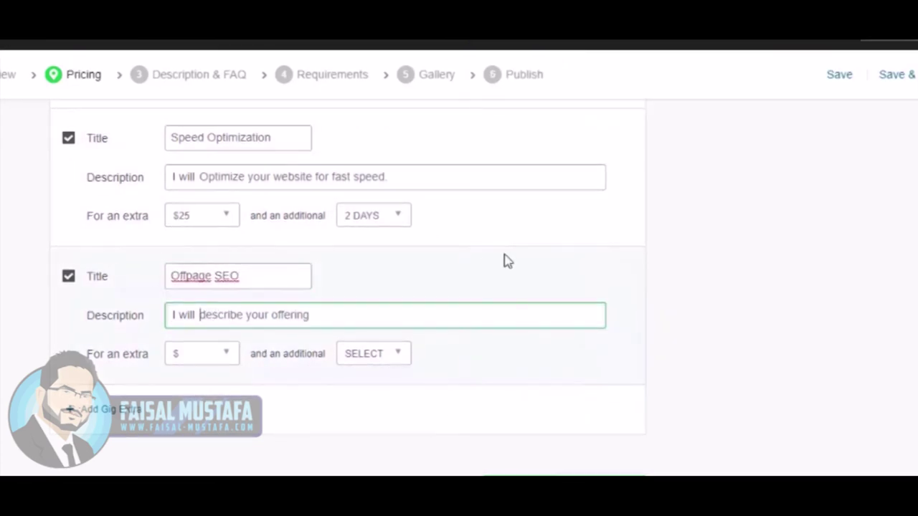
pyautogui.write('I will do co')
pyautogui.press('BackSpace')
pyautogui.press('BackSpace')
pyautogui.write('offpage ')
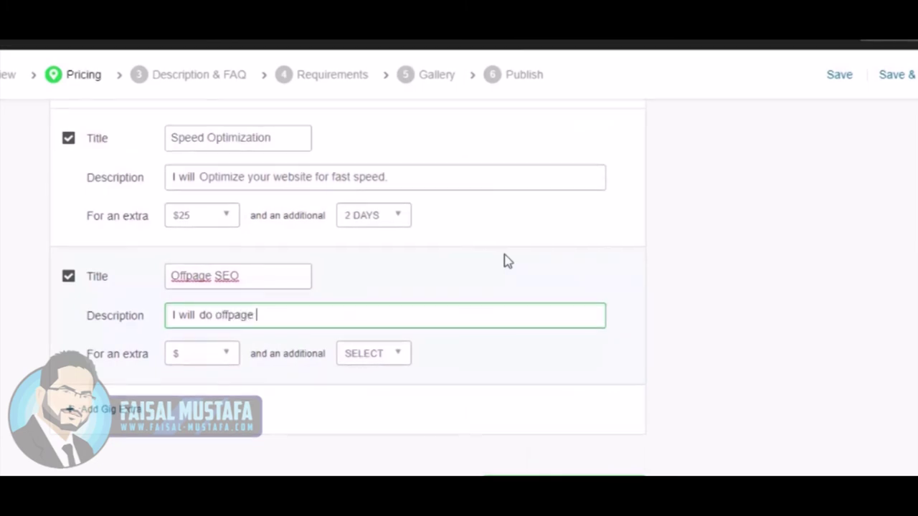
pyautogui.write('SEO to your')
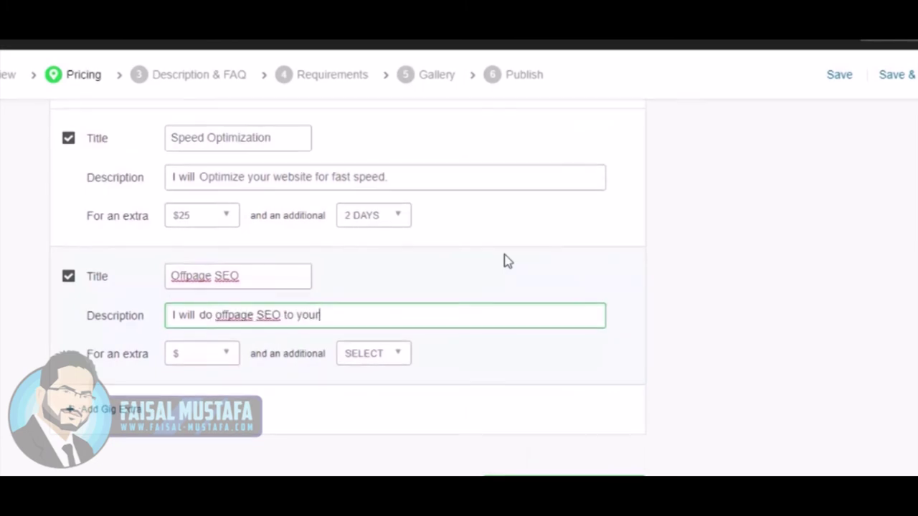
pyautogui.press('BackSpace')
pyautogui.press('BackSpace')
pyautogui.press('BackSpace')
pyautogui.press('BackSpace')
pyautogui.press('BackSpace')
pyautogui.press('BackSpace')
pyautogui.press('BackSpace')
pyautogui.press('BackSpace')
pyautogui.write('for your website ')
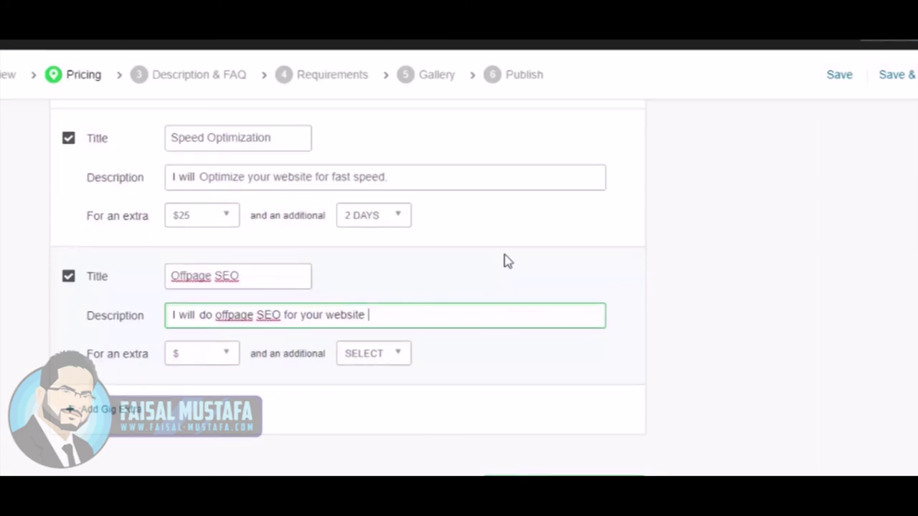
pyautogui.write('for 7 days')
pyautogui.scroll(-2, 469, 266)
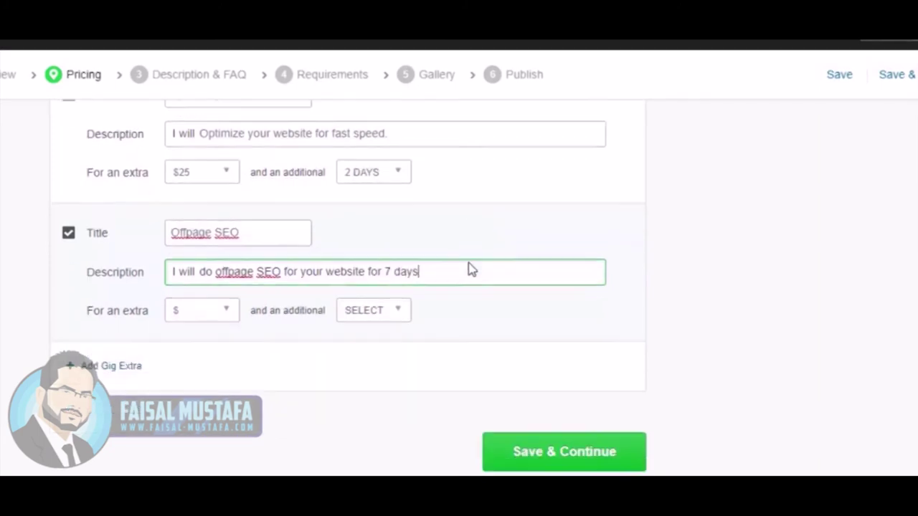
# Step: Price the Offpage SEO extra at $50 with 5 additional days
pyautogui.click(221, 274)
pyautogui.scroll(-2, 215, 316)
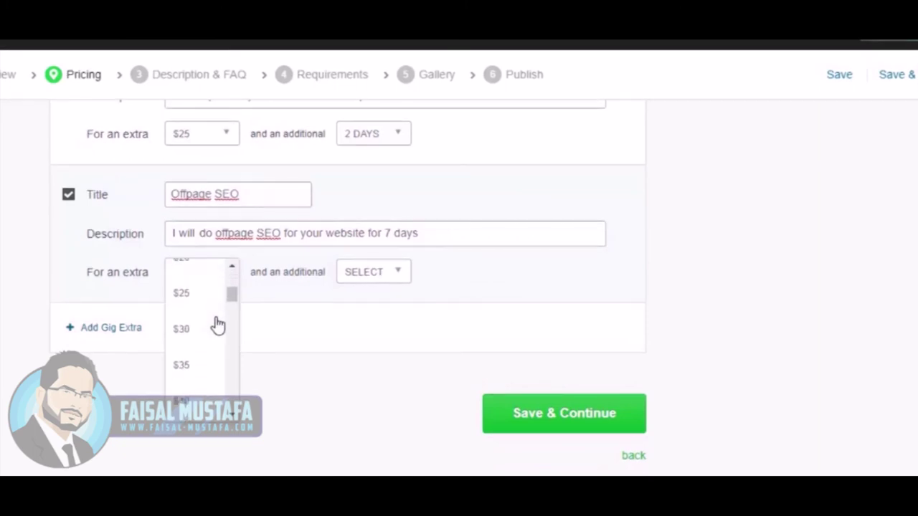
pyautogui.scroll(-1, 204, 330)
pyautogui.scroll(-1, 203, 331)
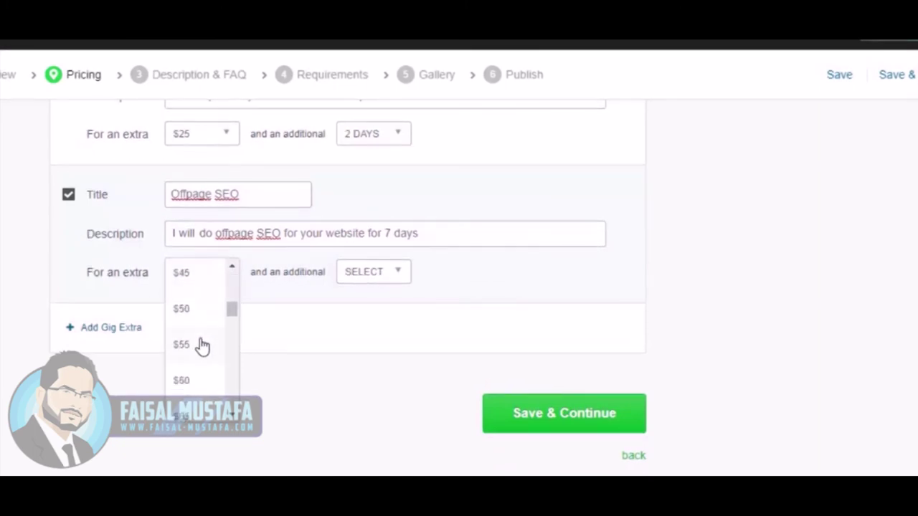
pyautogui.click(182, 310)
pyautogui.click(389, 279)
pyautogui.scroll(-4, 378, 342)
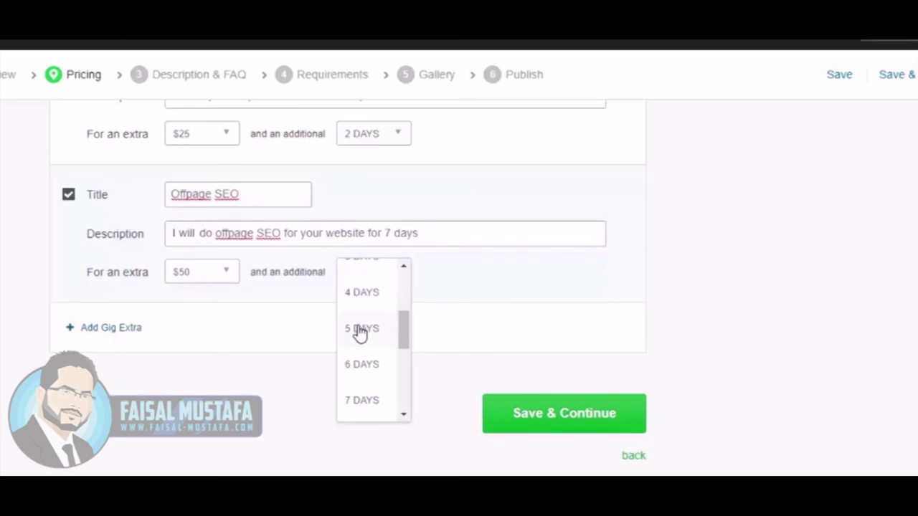
pyautogui.click(366, 328)
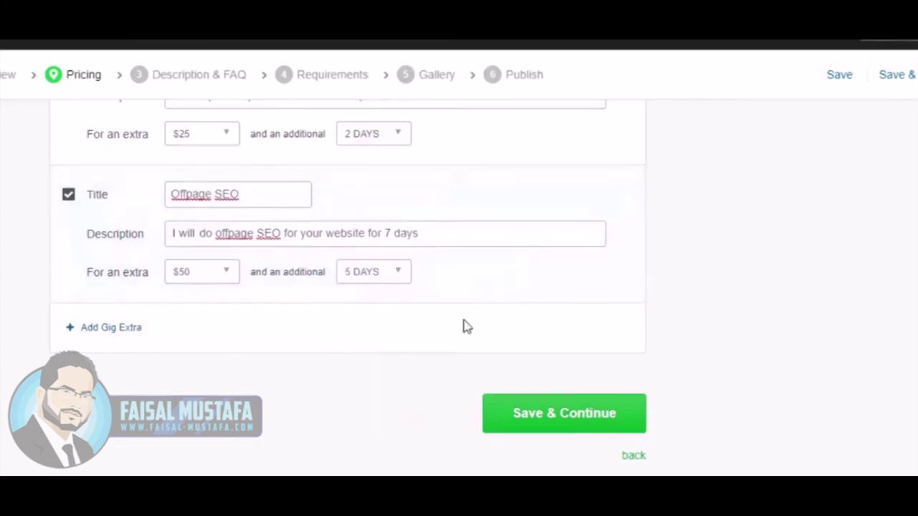
# Step: Add and enable a fourth gig extra titled "Offpage SEO 2", and retitle the existing Offpage SEO extra "Offpage SEO 1"
pyautogui.click(69, 327)
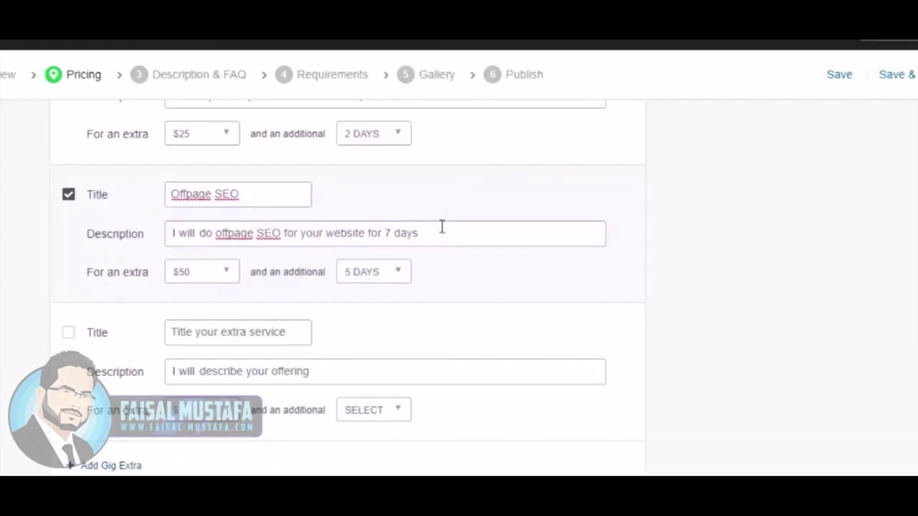
pyautogui.scroll(-2, 388, 227)
pyautogui.click(69, 251)
pyautogui.click(190, 254)
pyautogui.click(261, 112)
pyautogui.write('1')
pyautogui.click(178, 254)
pyautogui.write('Offpage SEO 2')
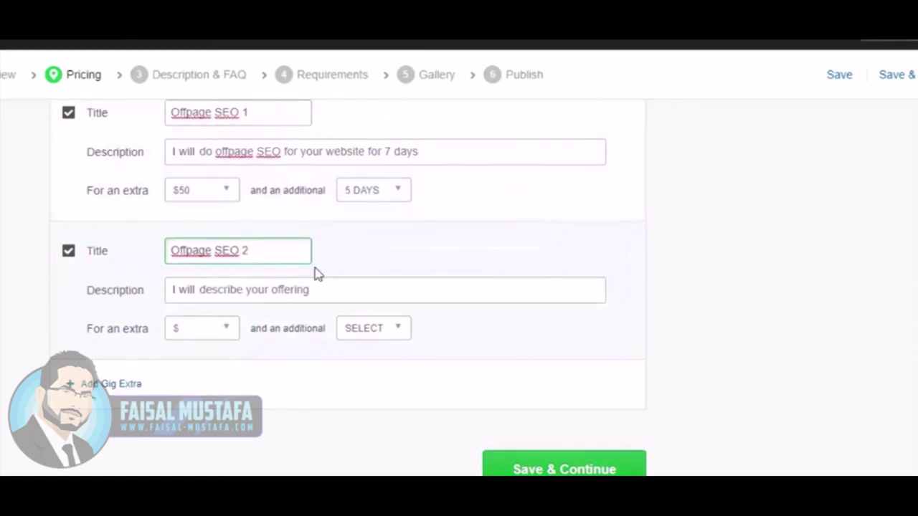
# Step: Copy the Offpage SEO 1 description into Offpage SEO 2 and change its duration to 30 days
pyautogui.click(200, 151)
pyautogui.moveTo(201, 151); pyautogui.dragTo(482, 127)
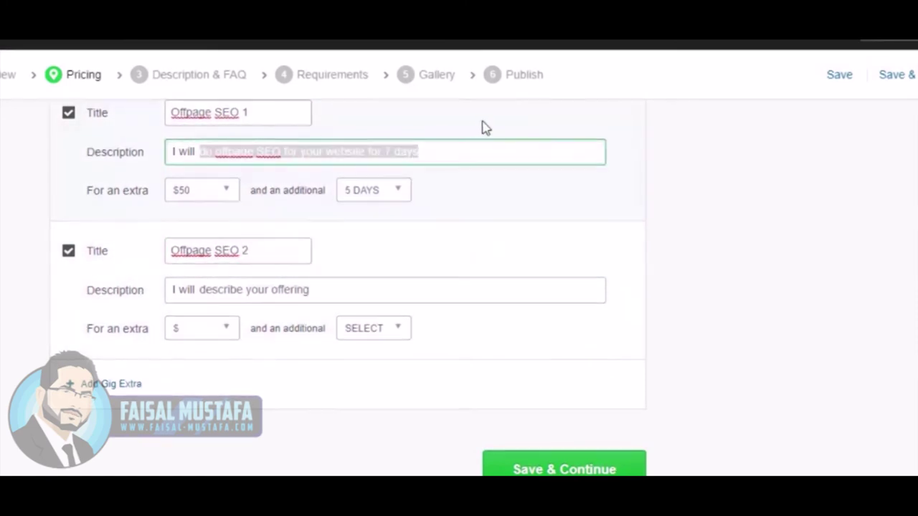
pyautogui.click(194, 294)
pyautogui.click(320, 289)
pyautogui.hotkey('ctrl', 'v')
pyautogui.click(389, 291)
pyautogui.press('BackSpace')
pyautogui.write('30')
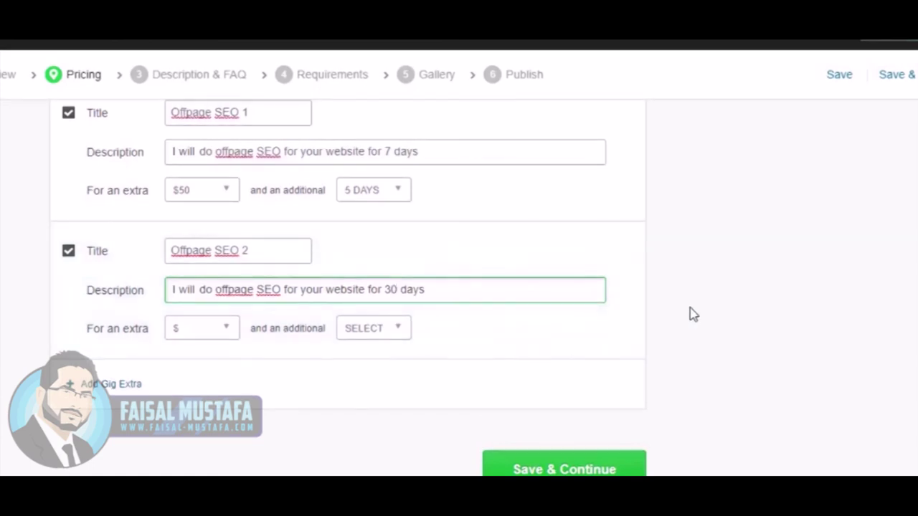
# Step: Price the Offpage SEO 2 extra at $120 with 14 additional days
pyautogui.click(207, 329)
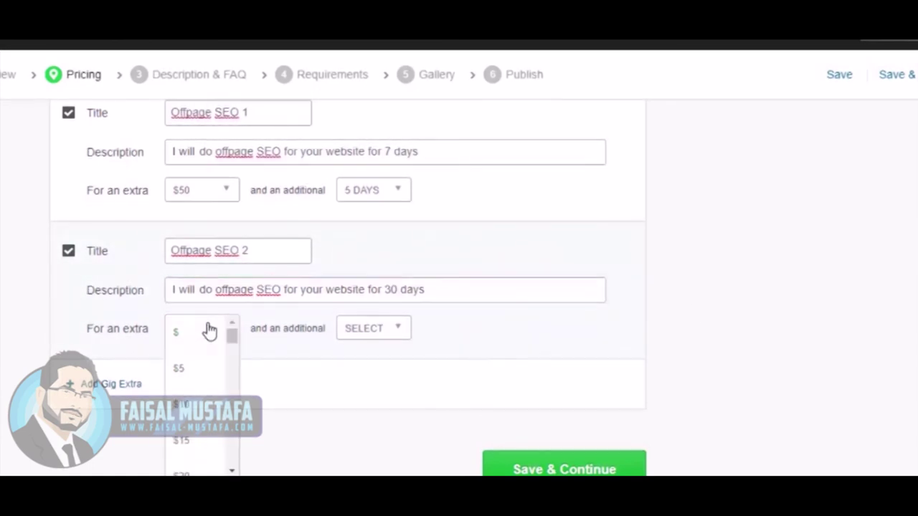
pyautogui.scroll(-5, 210, 389)
pyautogui.scroll(-5, 211, 397)
pyautogui.scroll(-3, 204, 413)
pyautogui.click(193, 380)
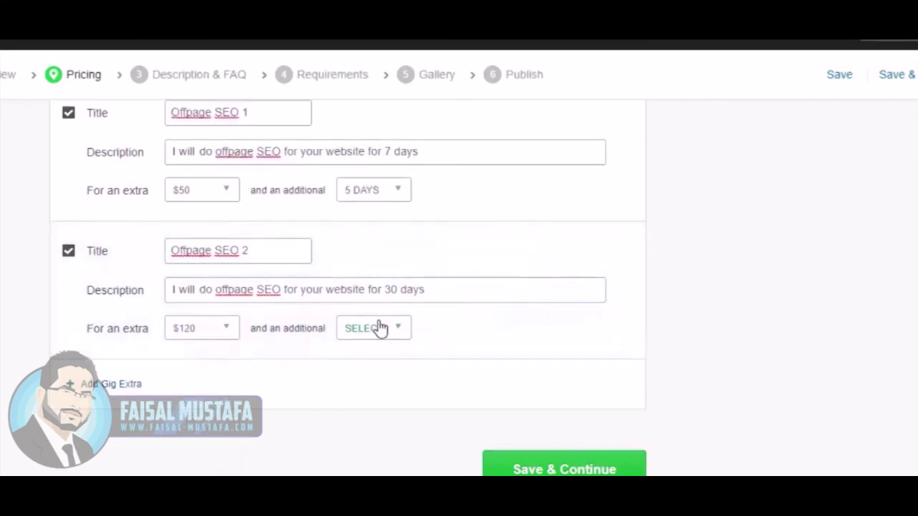
pyautogui.click(379, 327)
pyautogui.scroll(-5, 370, 398)
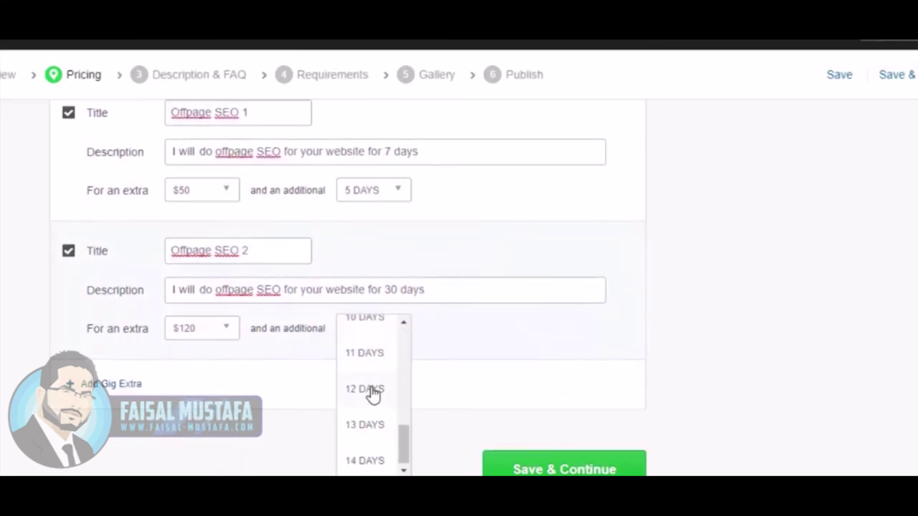
pyautogui.click(366, 463)
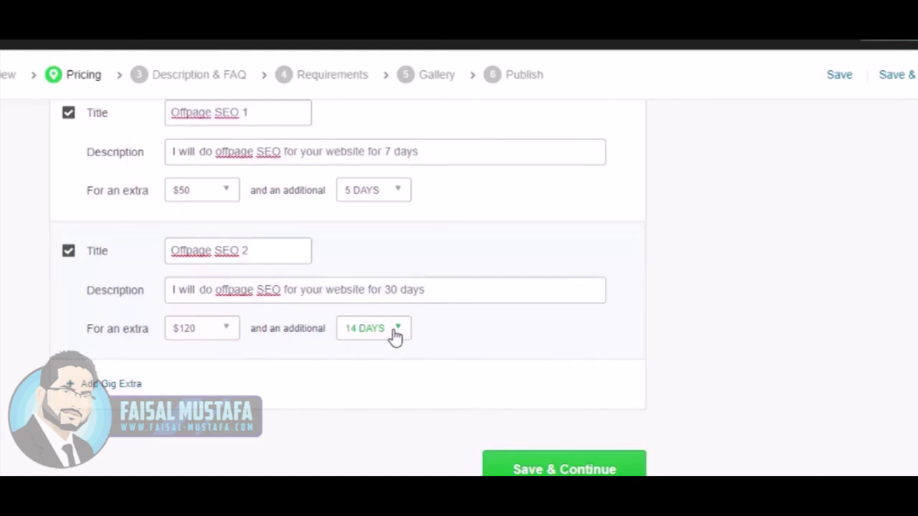
# Step: Add and enable a fifth custom gig extra, check the Notepad list of extras, and title it "SSL Certificate"
pyautogui.click(109, 385)
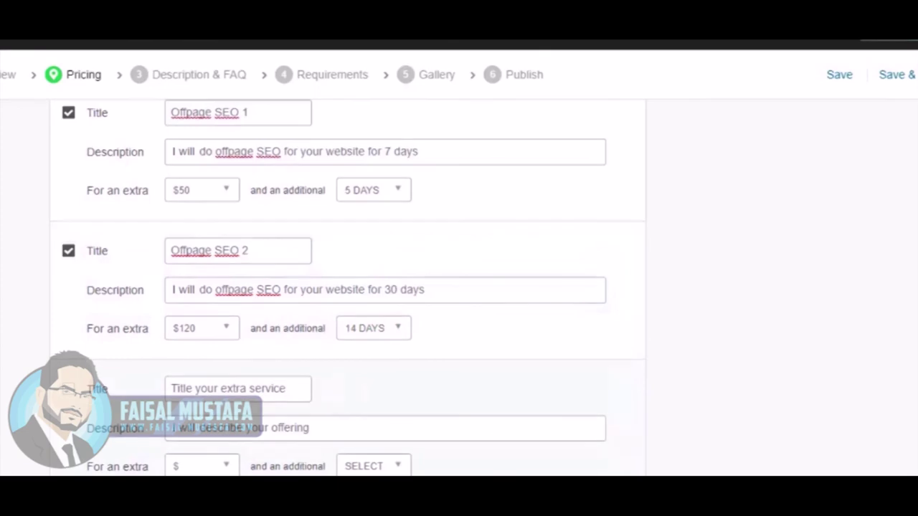
pyautogui.hotkey('alt', 'Tab')
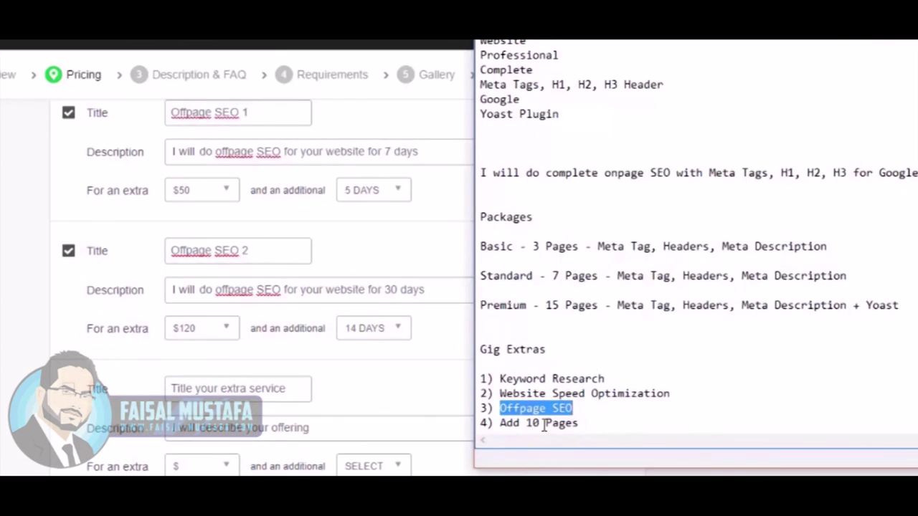
pyautogui.hotkey('alt', 'Tab')
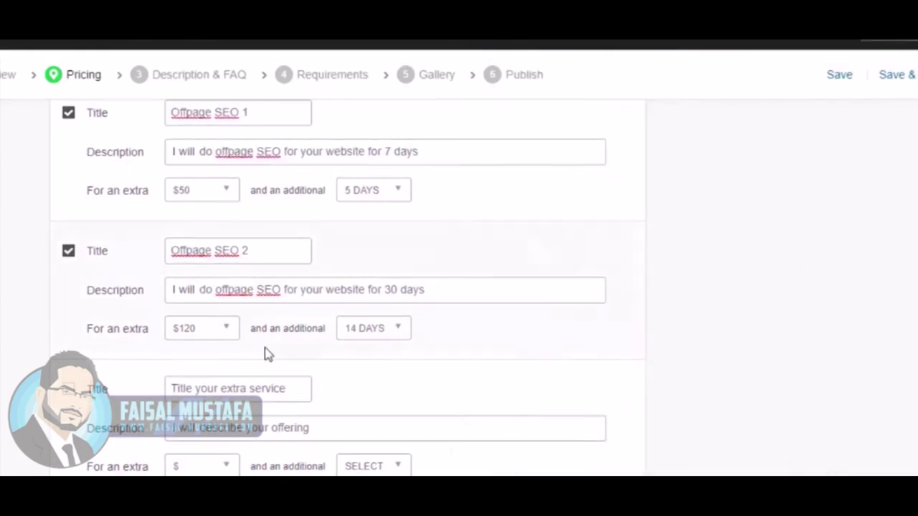
pyautogui.click(69, 390)
pyautogui.click(812, 244)
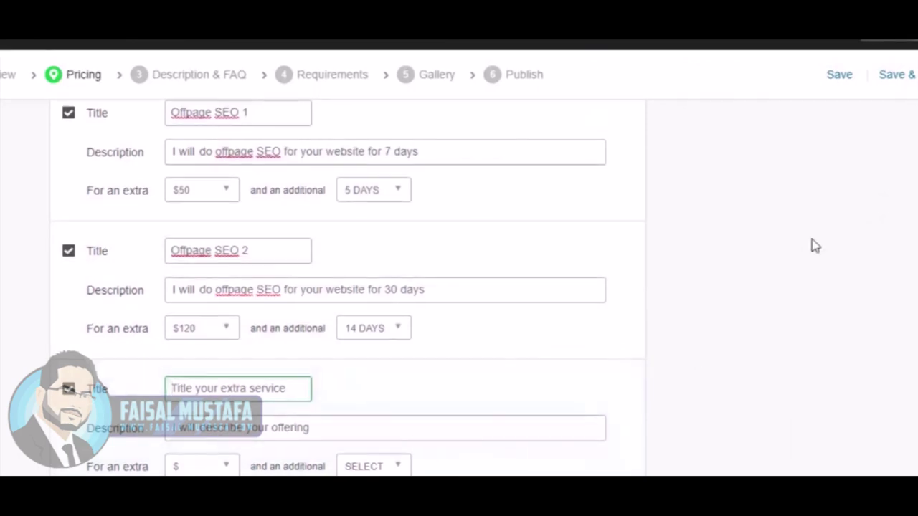
pyautogui.scroll(-1, 734, 332)
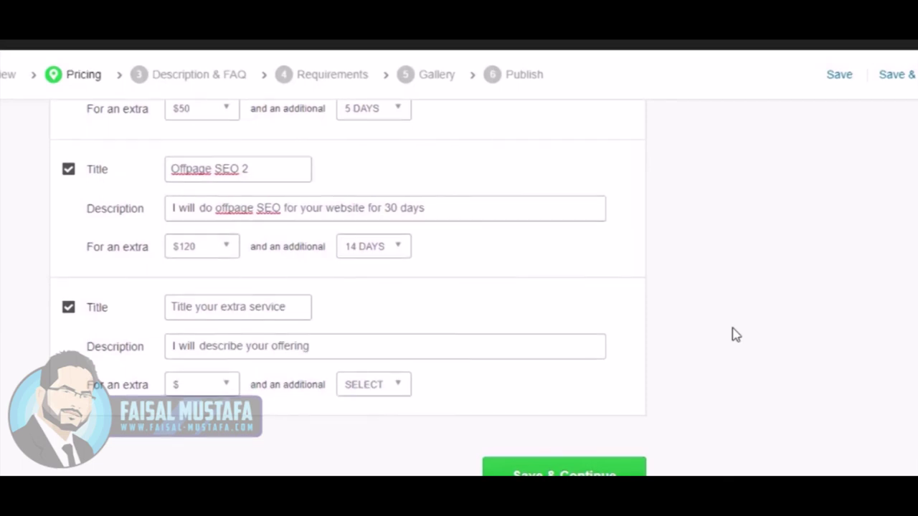
pyautogui.click(254, 310)
pyautogui.write('SSL')
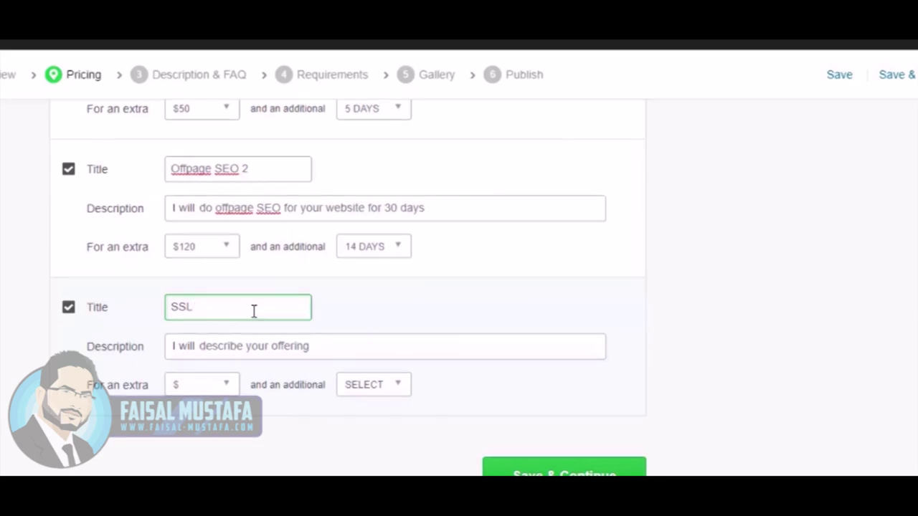
pyautogui.press('BackSpace')
pyautogui.press('BackSpace')
pyautogui.press('BackSpace')
pyautogui.write('SSL Certificate')
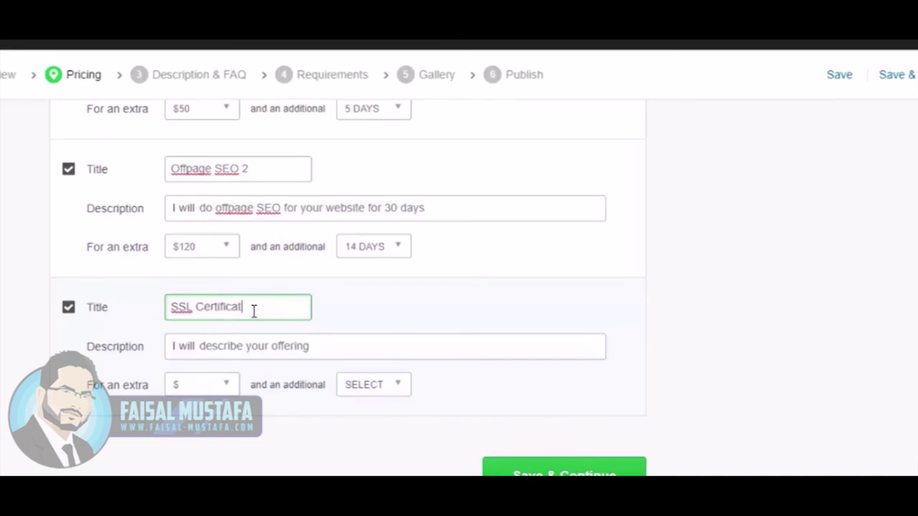
# Step: Describe the SSL Certificate extra as "I will add SSL Certificate to your website"
pyautogui.click(227, 345)
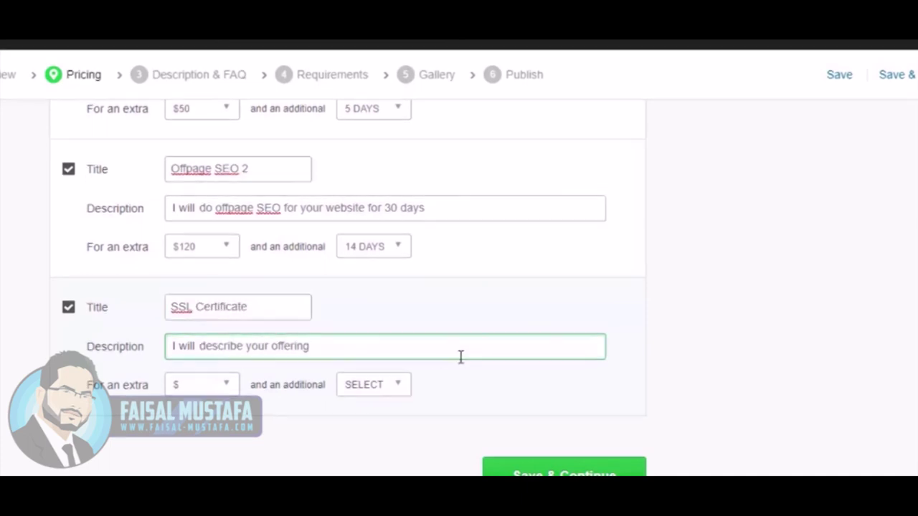
pyautogui.write('I will add S')
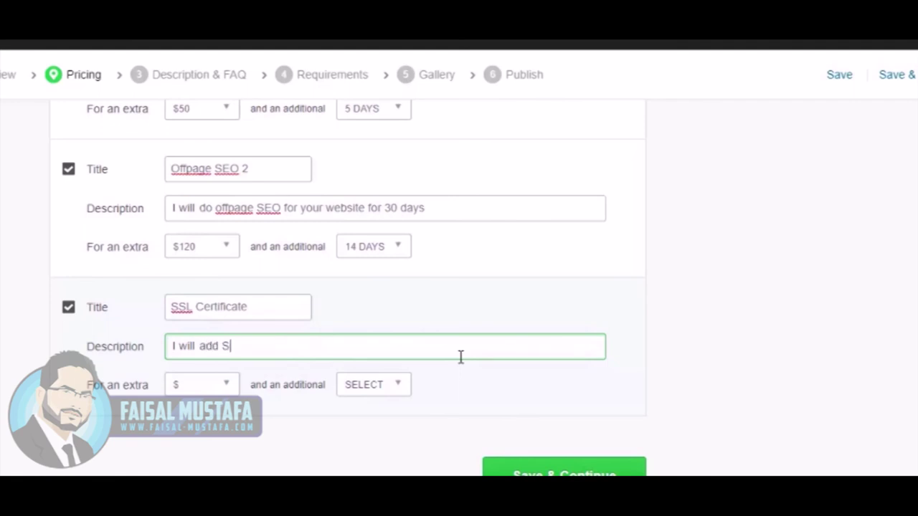
pyautogui.write('SL Certif')
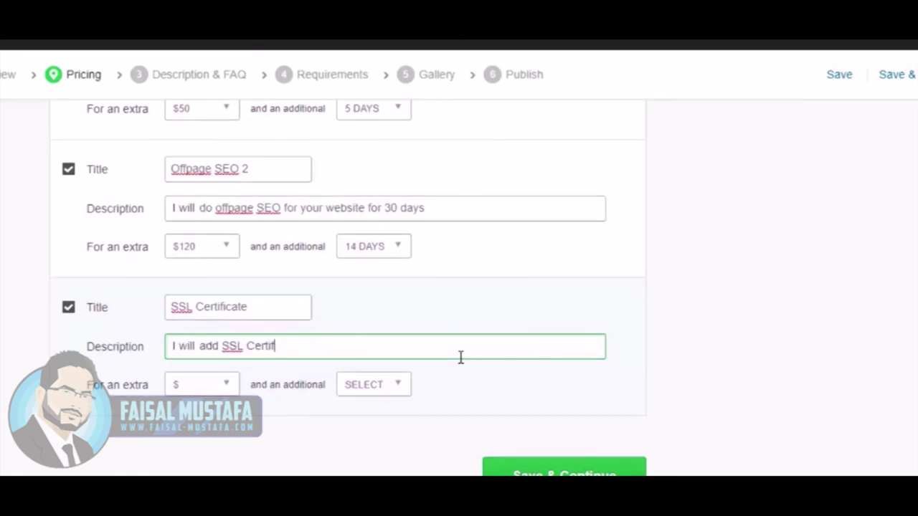
pyautogui.write('icate to your website')
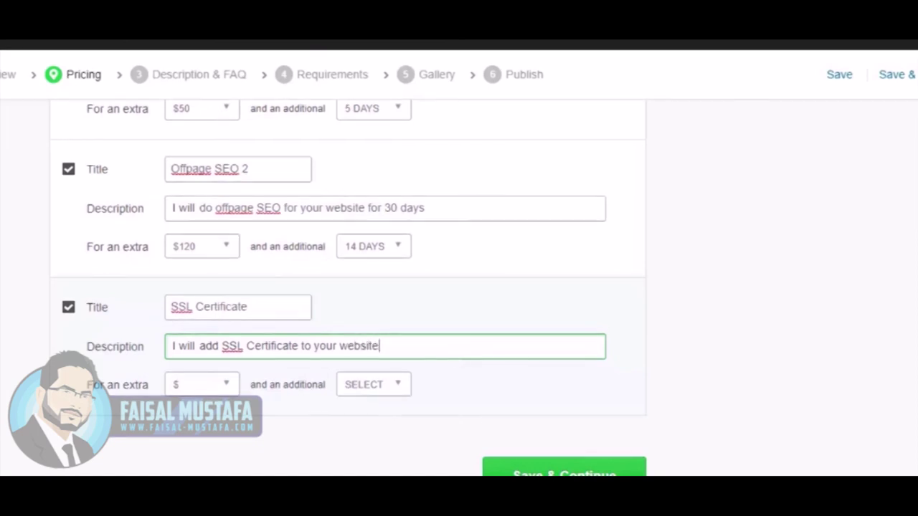
# Step: Price the SSL Certificate extra at $50 with 2 additional days
pyautogui.click(199, 391)
pyautogui.scroll(-2, 266, 363)
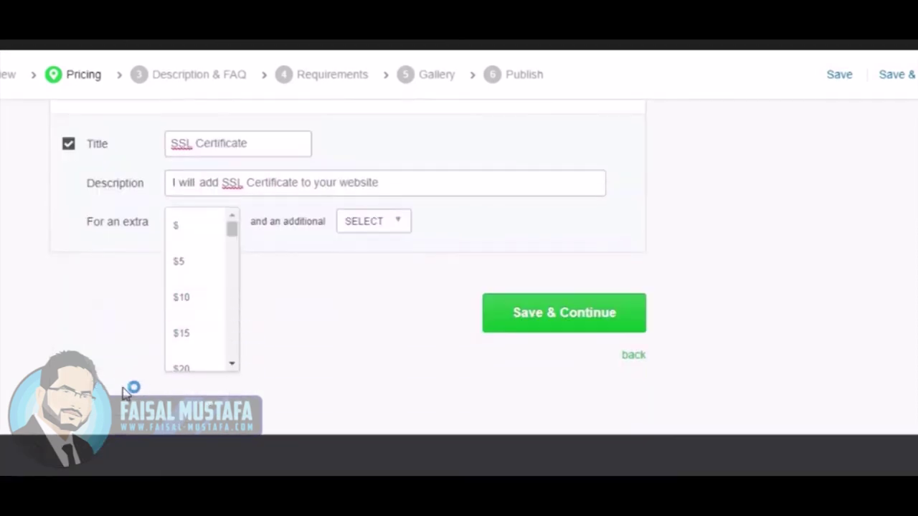
pyautogui.scroll(-3, 189, 318)
pyautogui.scroll(-1, 198, 319)
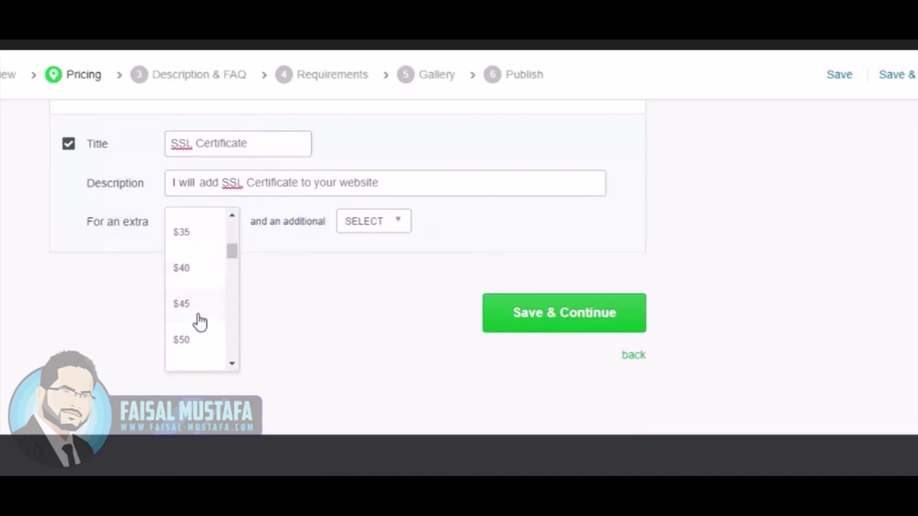
pyautogui.click(183, 346)
pyautogui.click(368, 224)
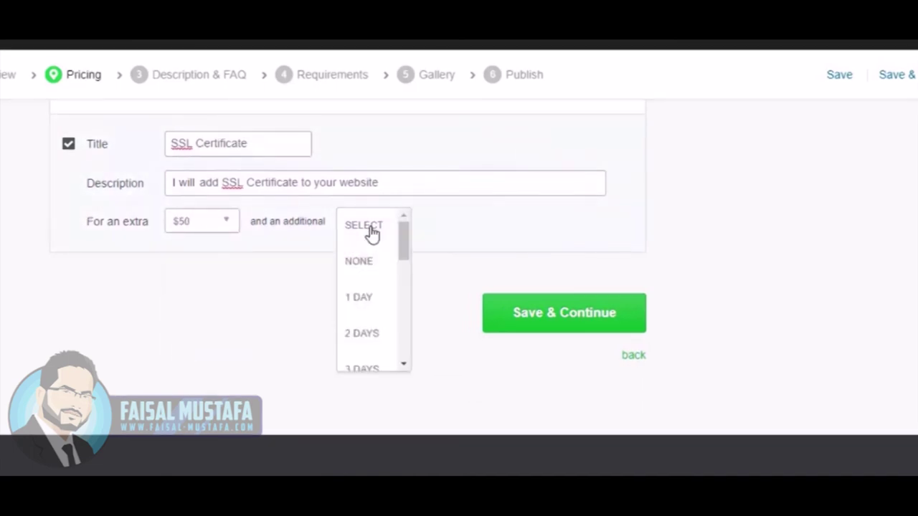
pyautogui.click(362, 335)
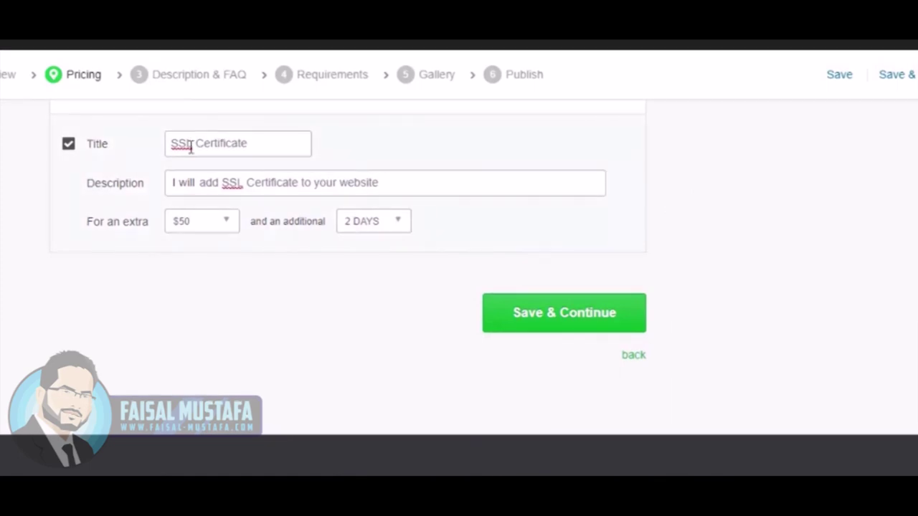
# Step: Review the packages and all gig extras, and save the pricing section to continue to the next stage
pyautogui.scroll(10, 672, 221)
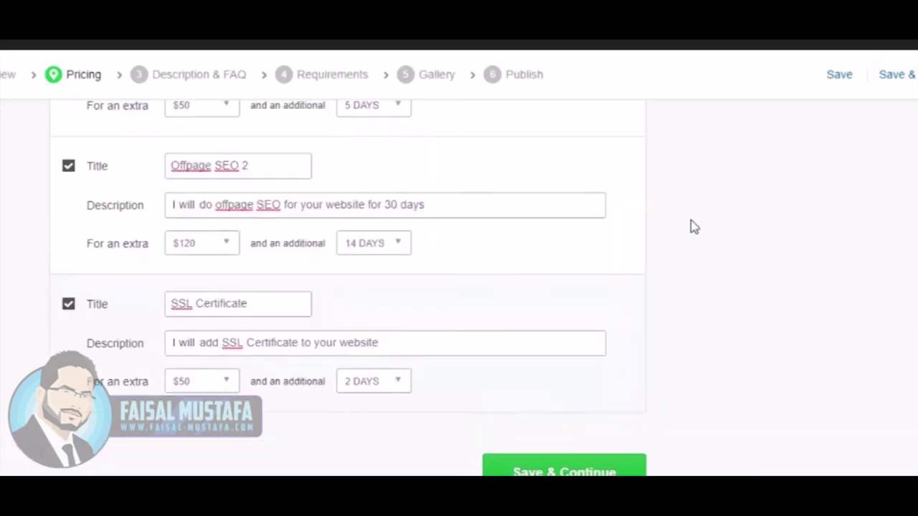
pyautogui.scroll(15, 712, 225)
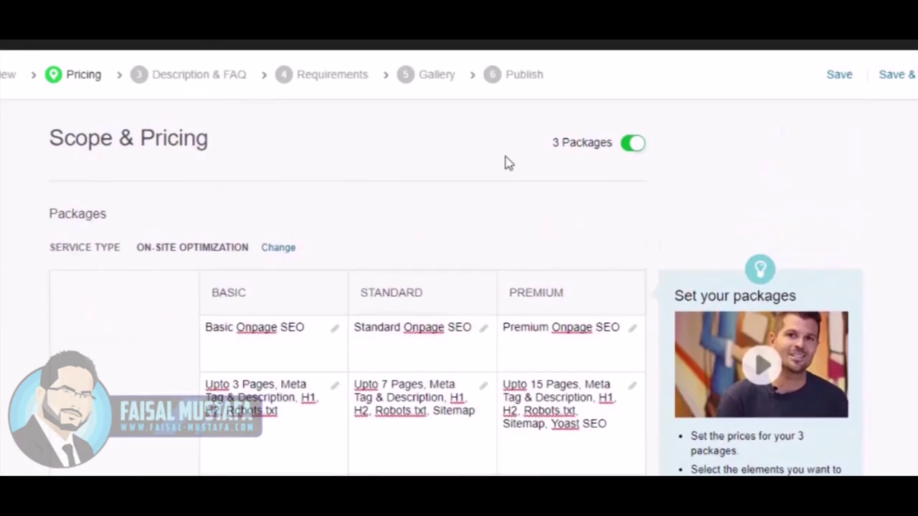
pyautogui.scroll(-10, 485, 230)
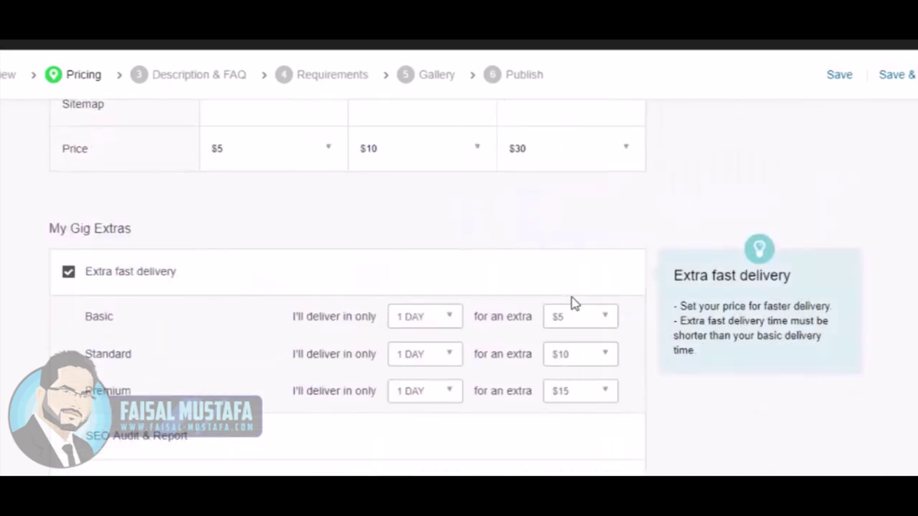
pyautogui.scroll(-3, 179, 266)
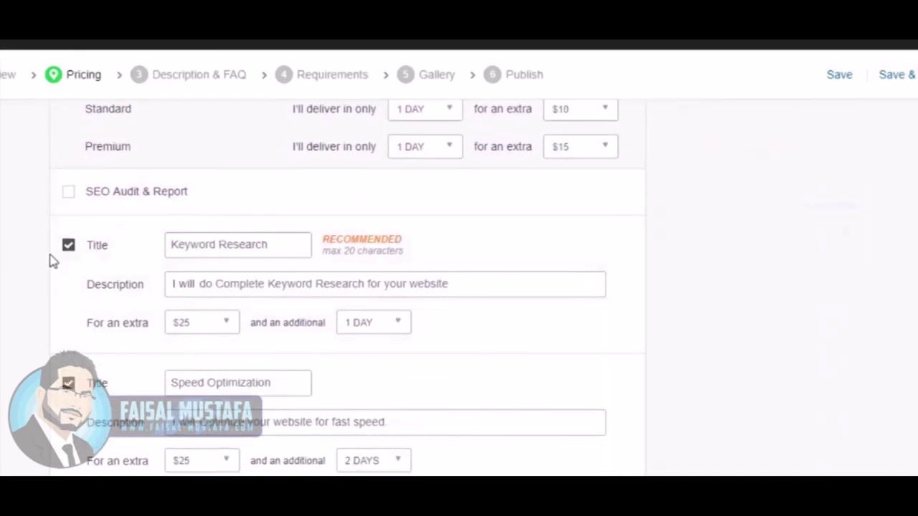
pyautogui.scroll(2, 568, 277)
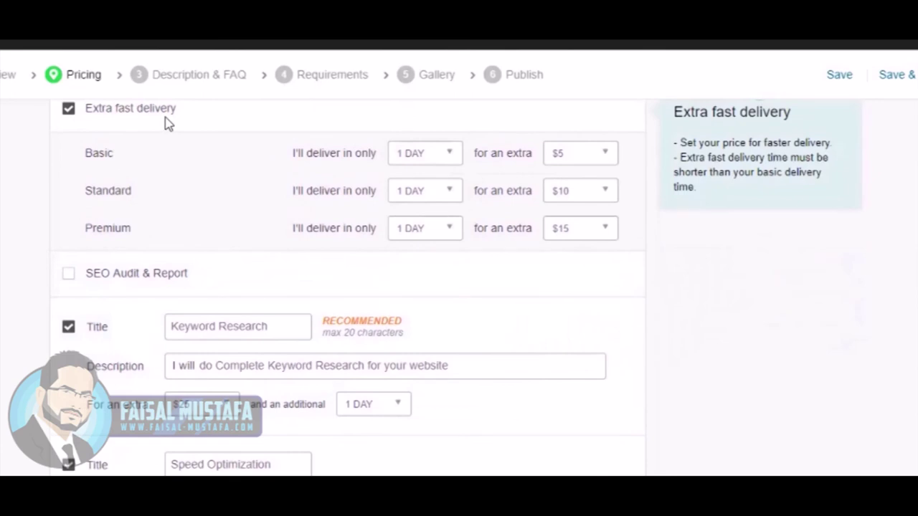
pyautogui.scroll(-2, 55, 222)
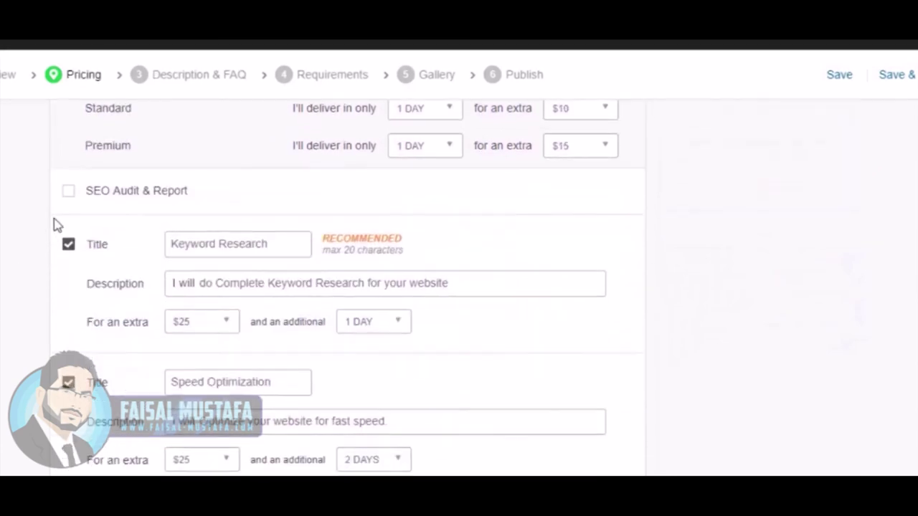
pyautogui.scroll(-12, 6, 263)
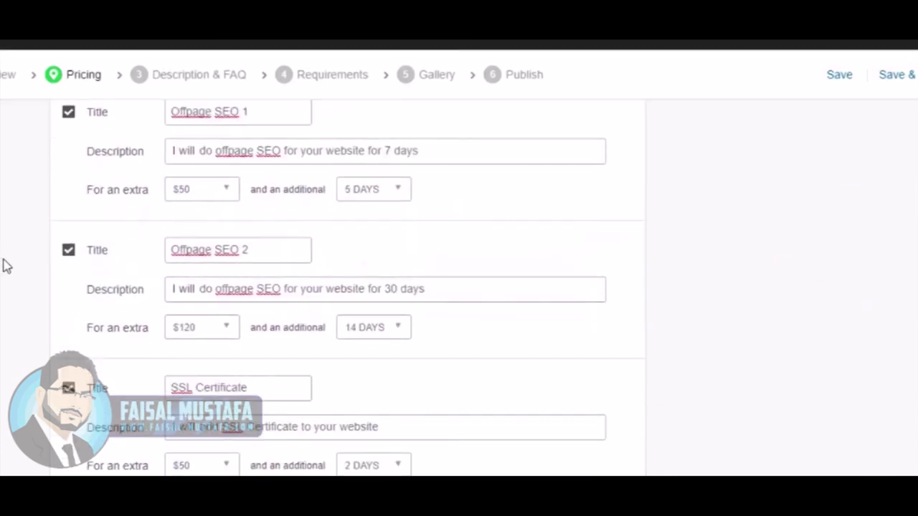
pyautogui.click(543, 244)
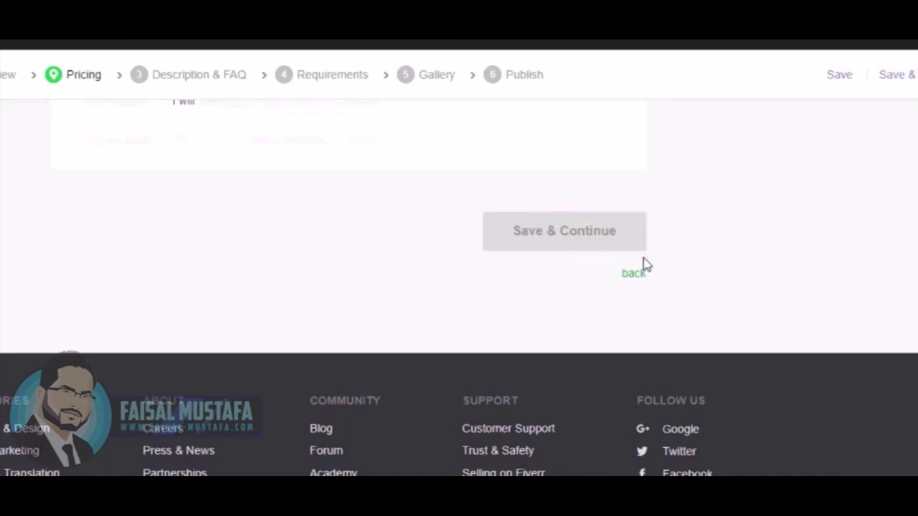